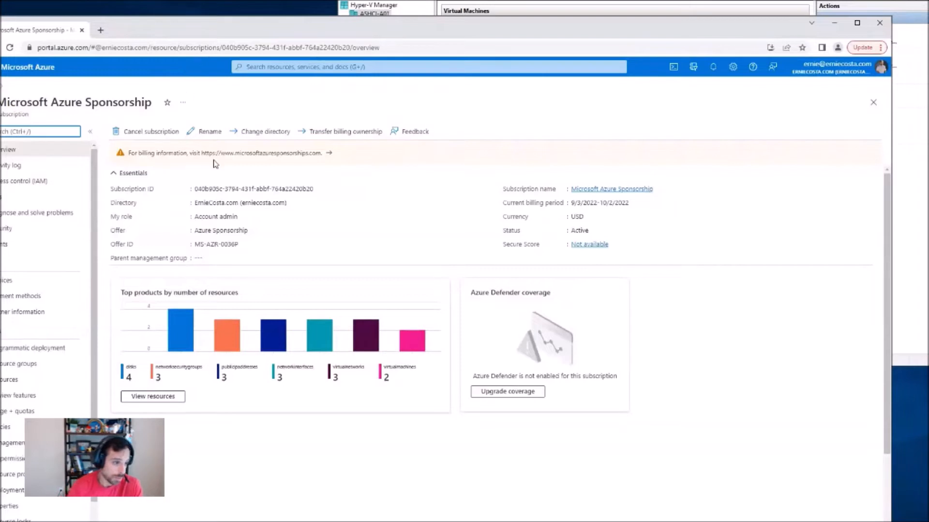
Step: Open the subscription's resource groups and start a PowerShell Cloud Shell session in the portal
left_click(689, 385)
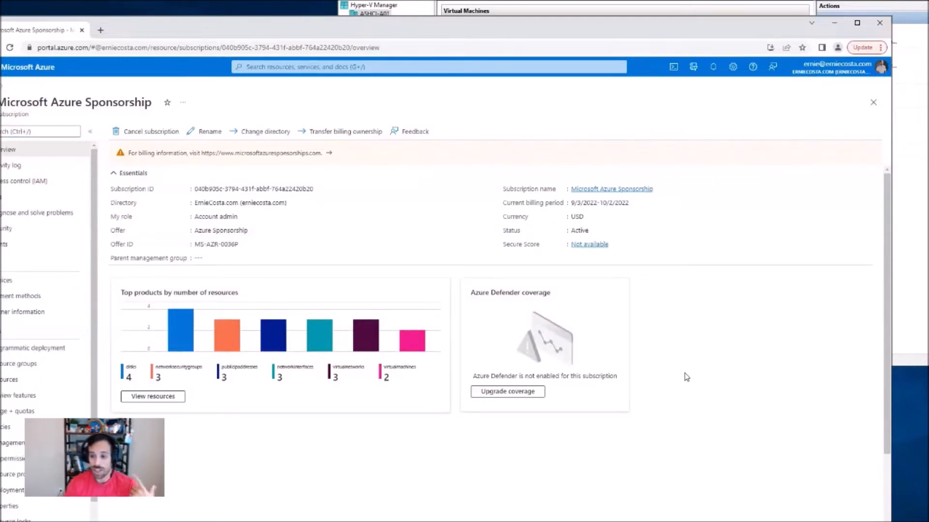
left_click_drag(143, 32, 183, 15)
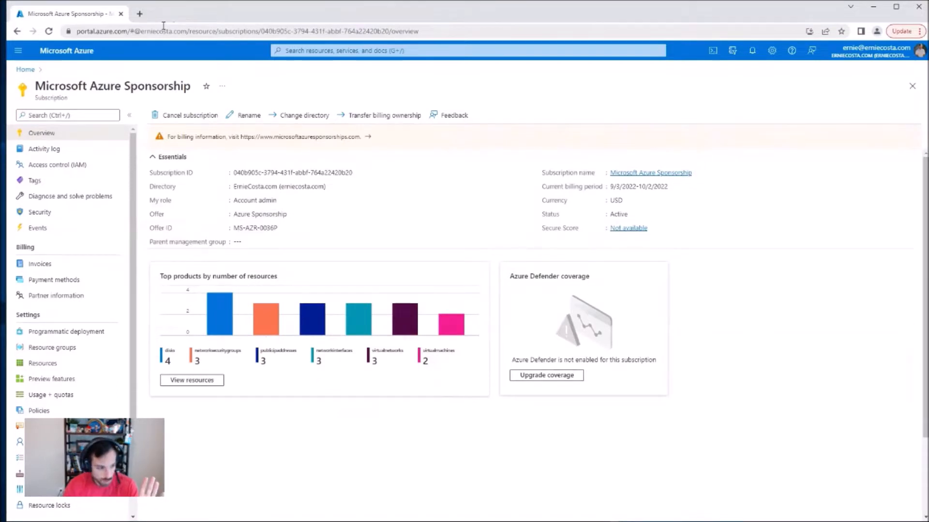
left_click(80, 347)
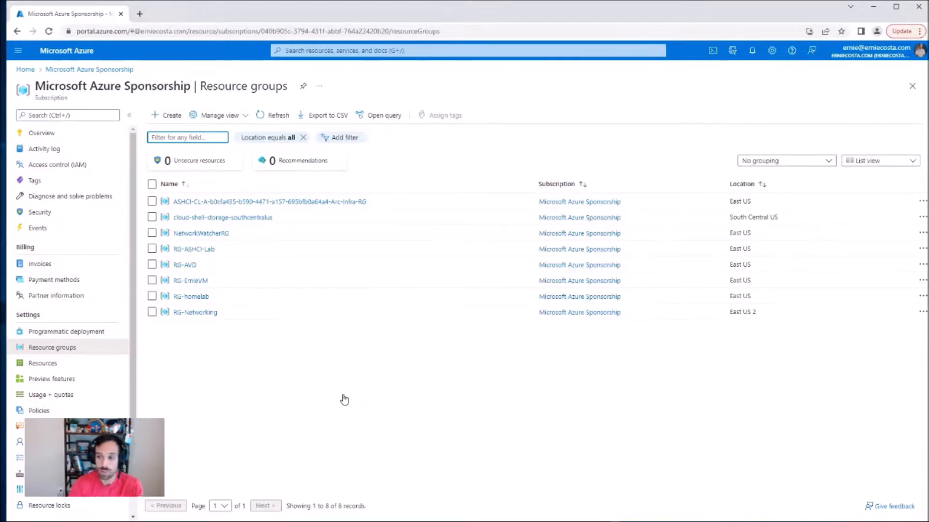
left_click(713, 52)
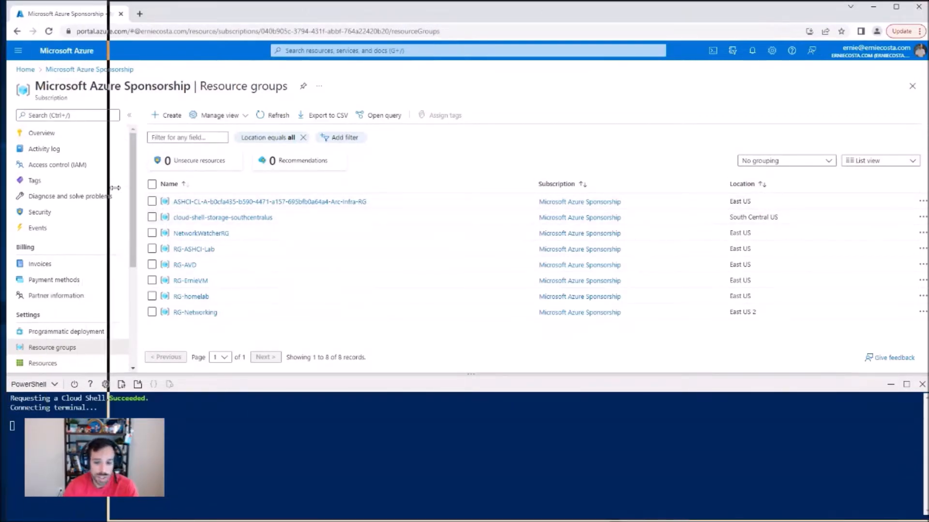
left_click_drag(115, 187, 115, 188)
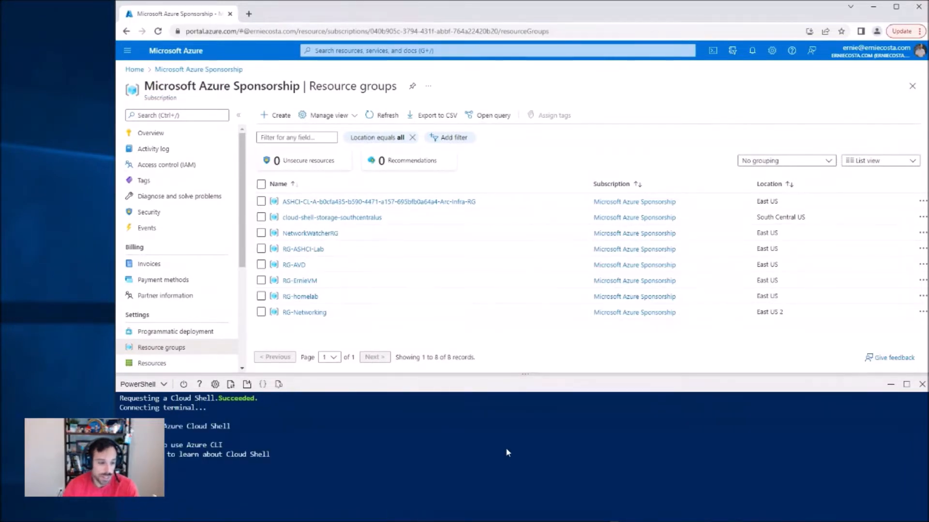
key("alt+Tab")
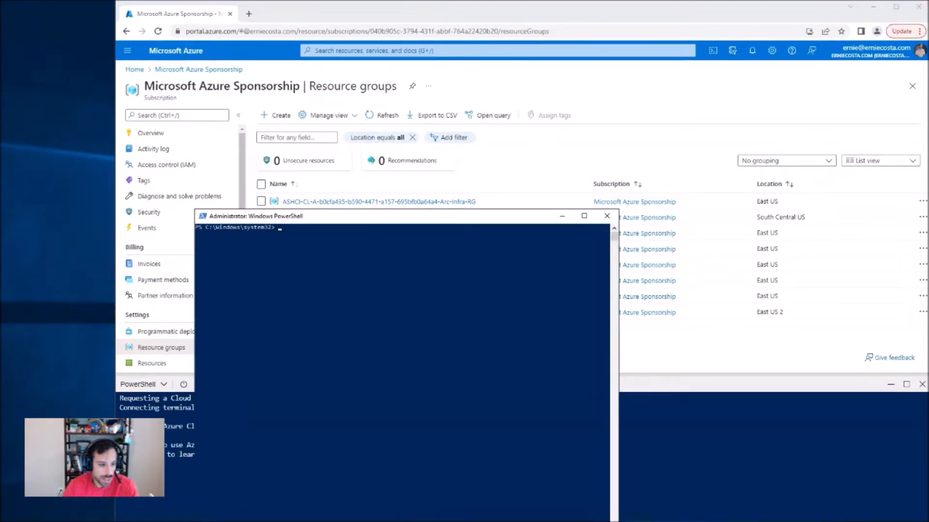
left_click_drag(391, 310, 425, 293)
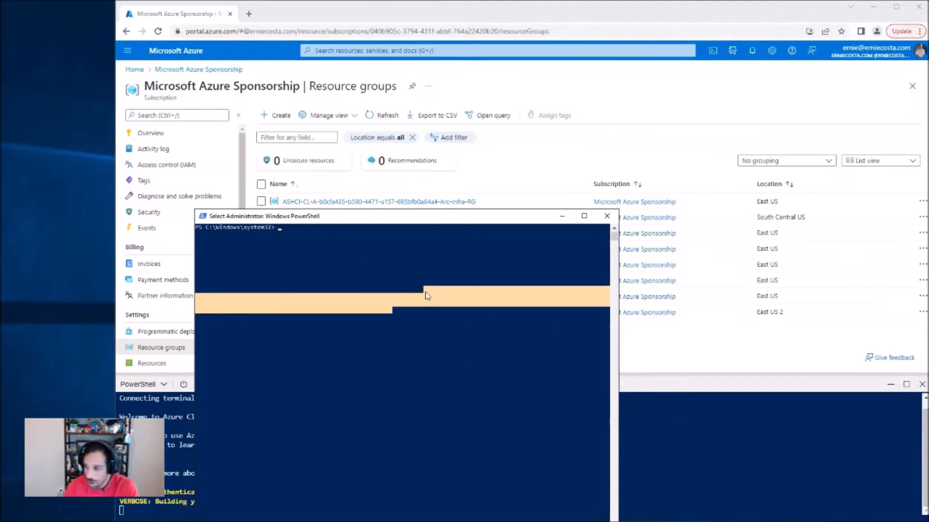
left_click(606, 216)
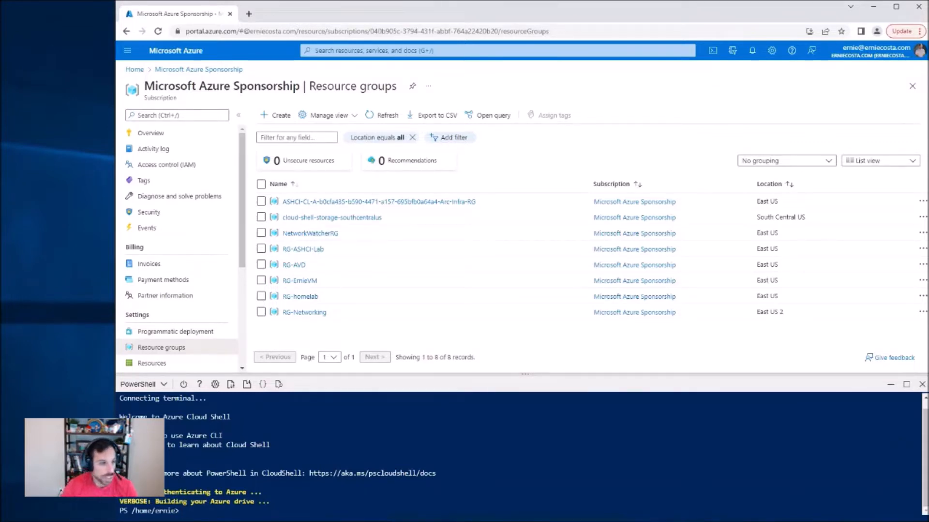
Step: Copy the subscription ID from the subscription overview and return to its resource groups list
left_click(200, 69)
left_click(468, 173)
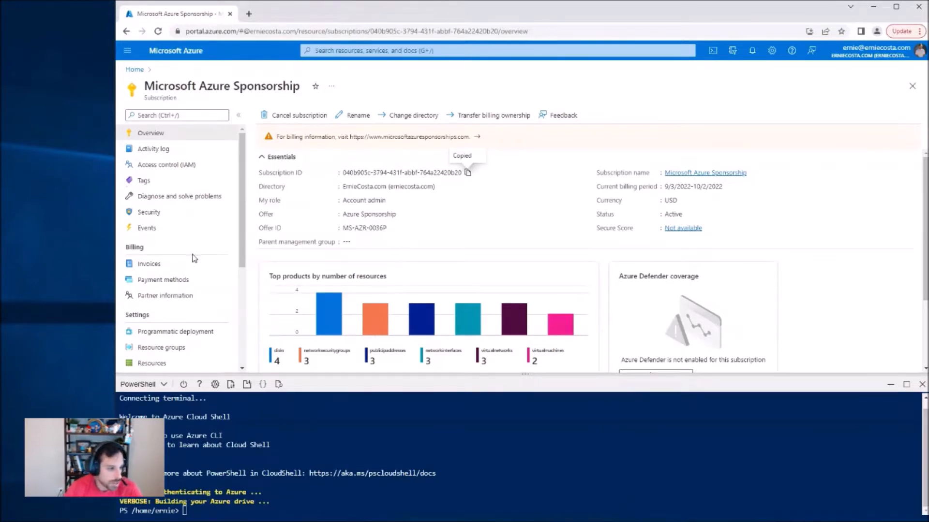
left_click(161, 348)
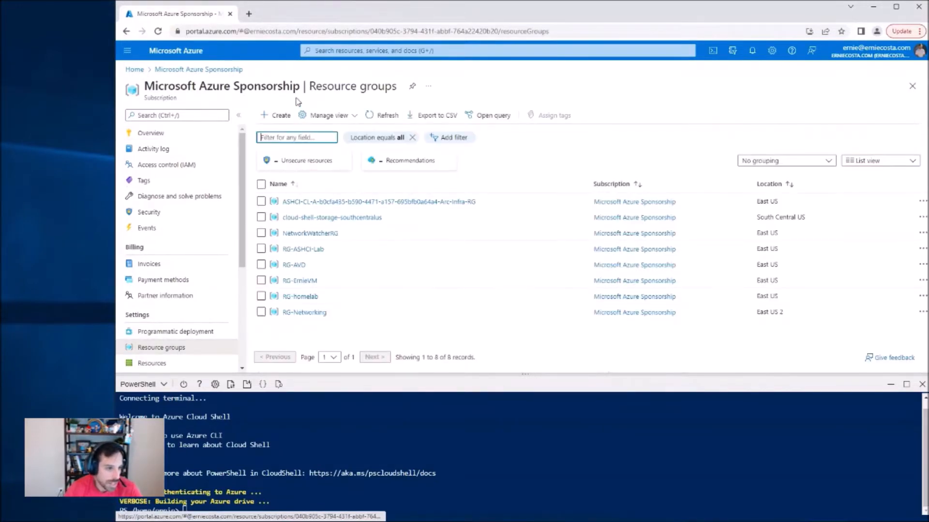
Step: Create a resource group named RG-AVD-Demo in the Microsoft Azure Sponsorship subscription with region East US
left_click(279, 118)
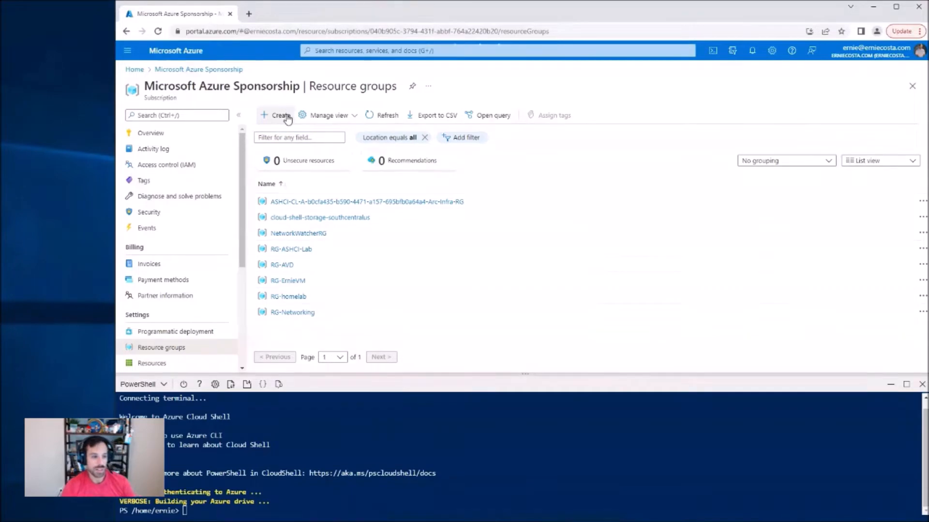
left_click(302, 208)
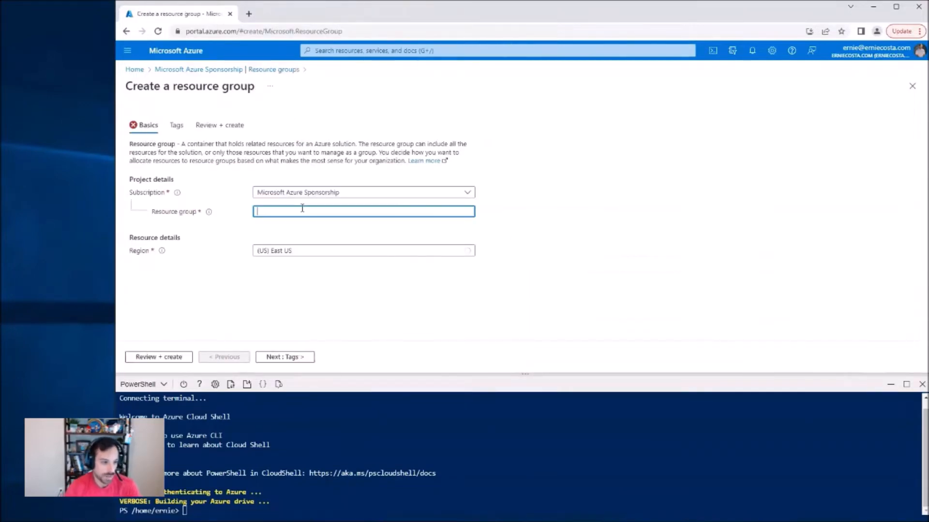
type("RG-")
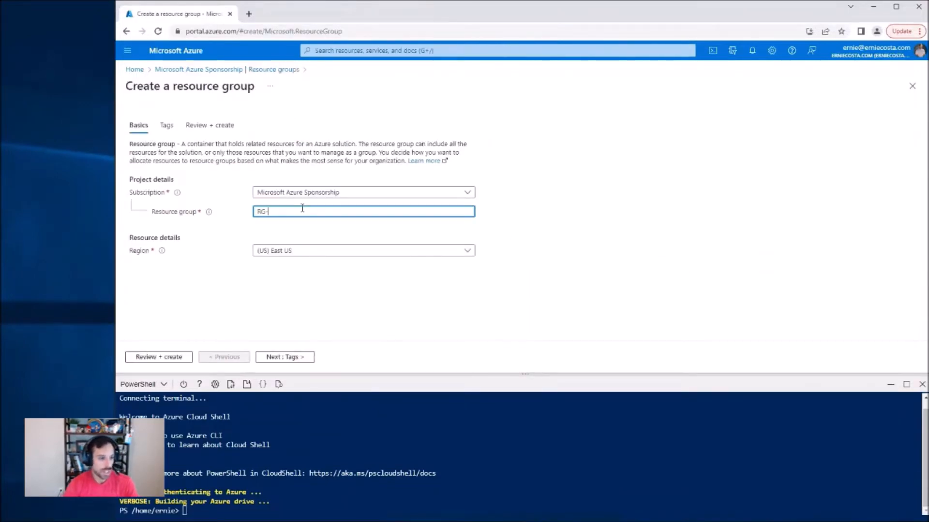
type("AVD-Demo")
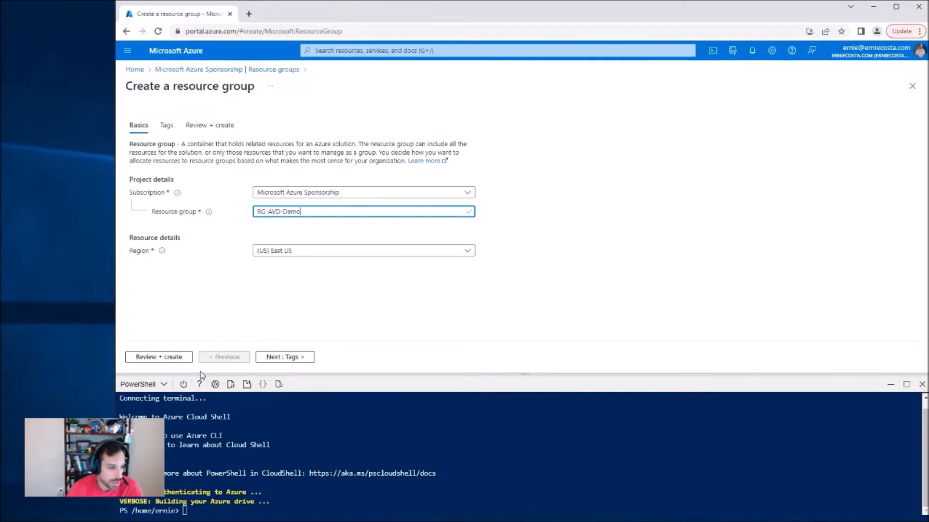
left_click(173, 358)
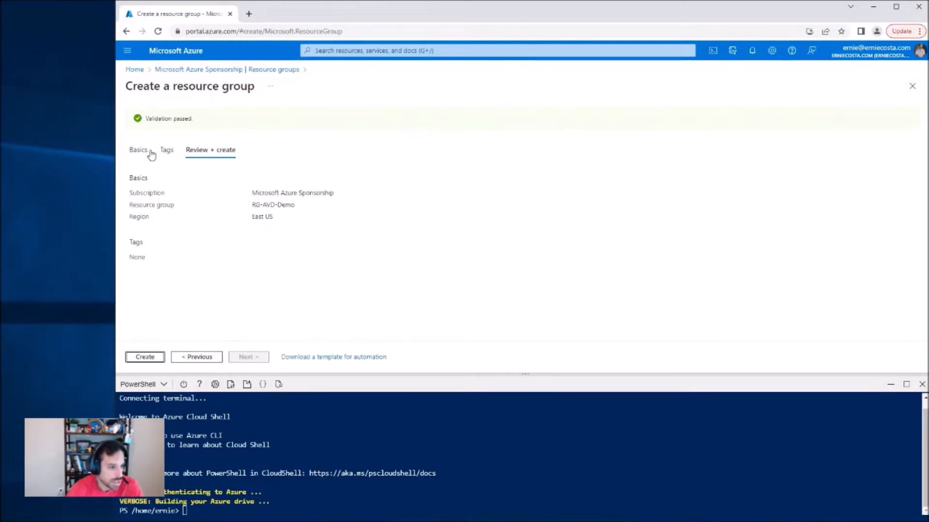
left_click(152, 356)
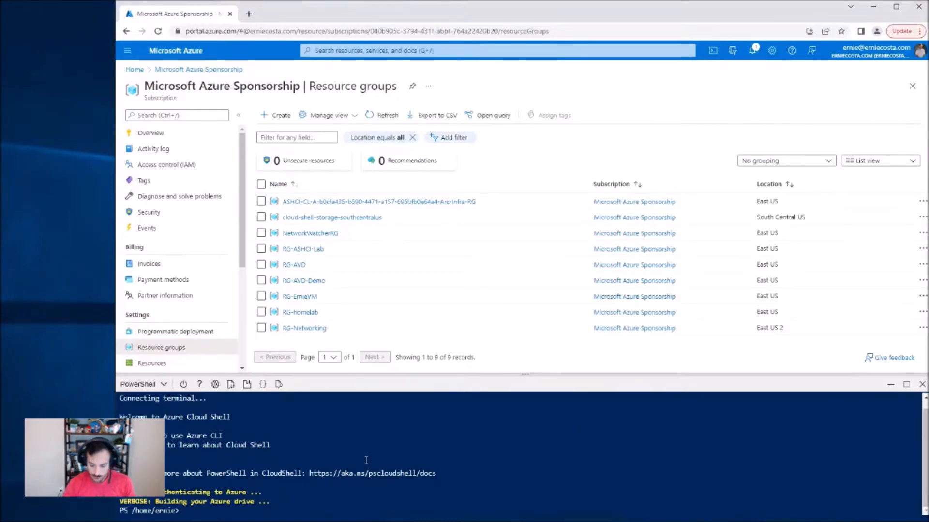
Step: In Cloud Shell, define $subscriptionID with the subscription's ID and $resourceGroupName as "RG-AVD-Demo", and set the account context to that subscription
key("ctrl+v")
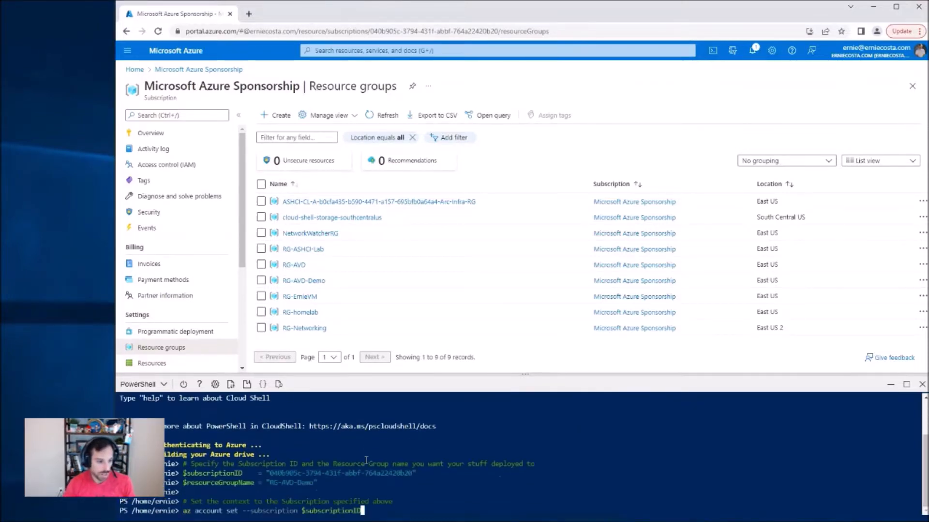
key("Return")
left_click_drag(120, 454, 447, 484)
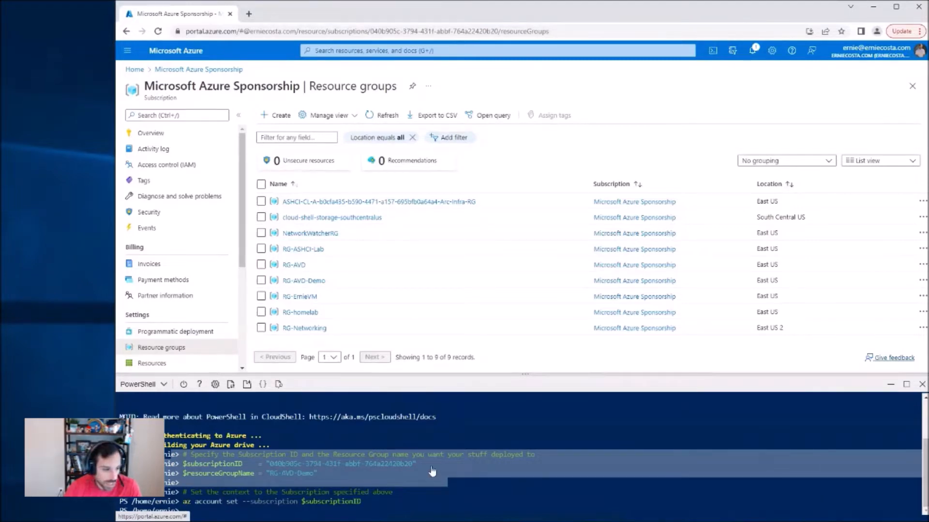
left_click(424, 518)
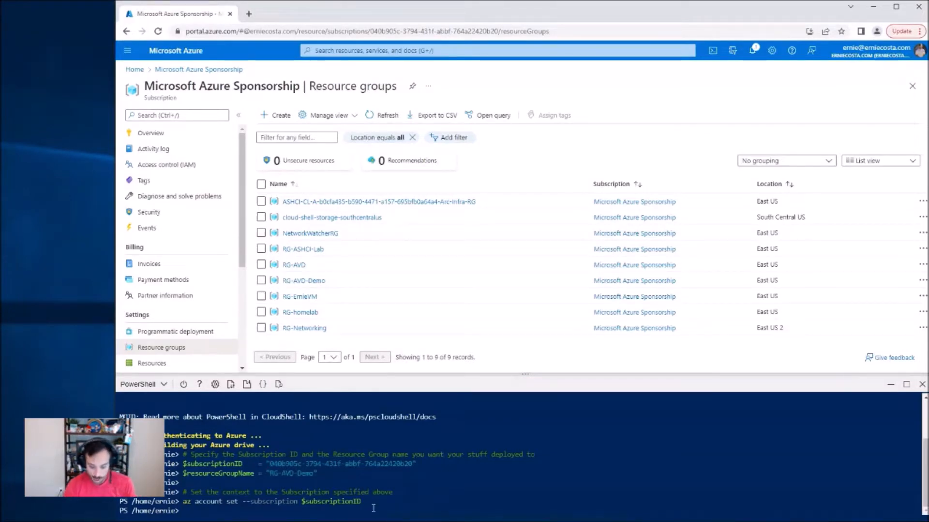
Step: Register the Microsoft.HybridCompute and Microsoft.GuestConfiguration providers on the subscription with az provider register
key("Return")
key("ctrl+v")
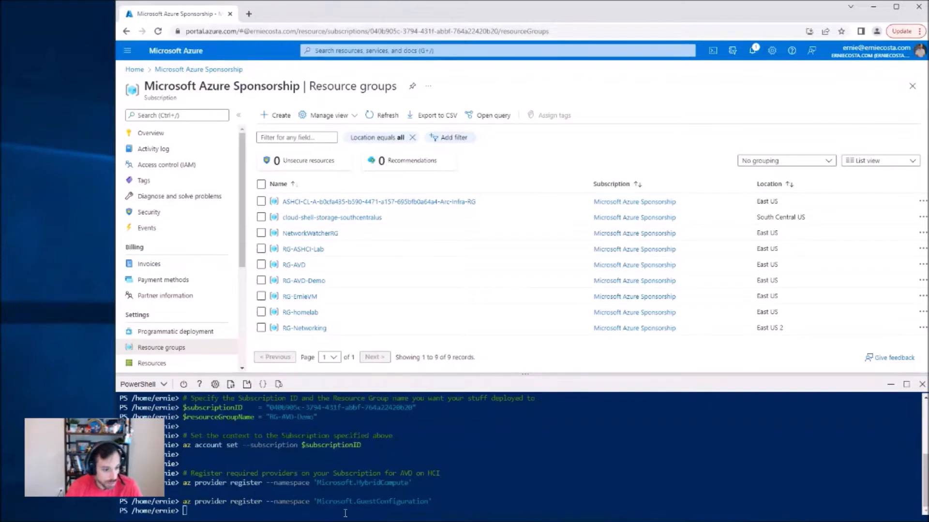
key("Return")
key("Return")
key("Return")
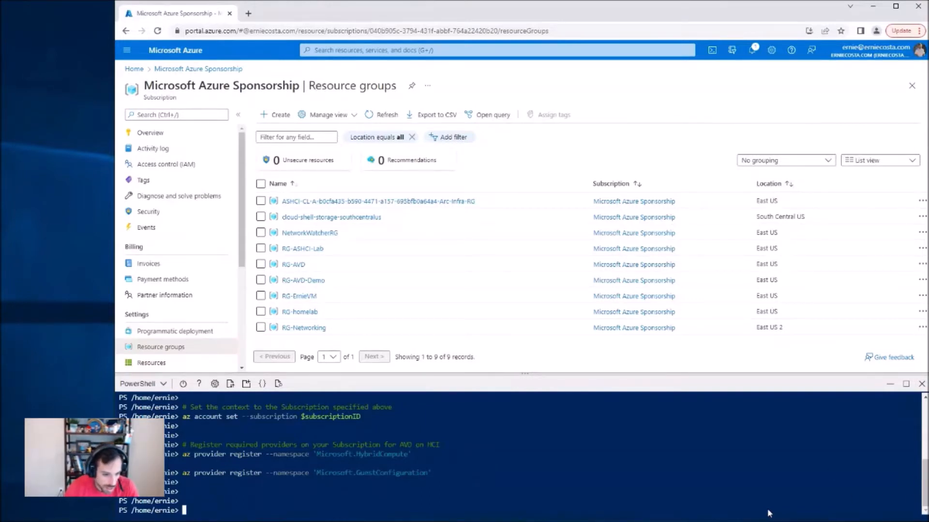
Step: List all windows-11 VM images from publisher microsoftwindowsdesktop, first as raw output and again piped through ConvertFrom-Json into a table of sku and urn
key("ctrl+v")
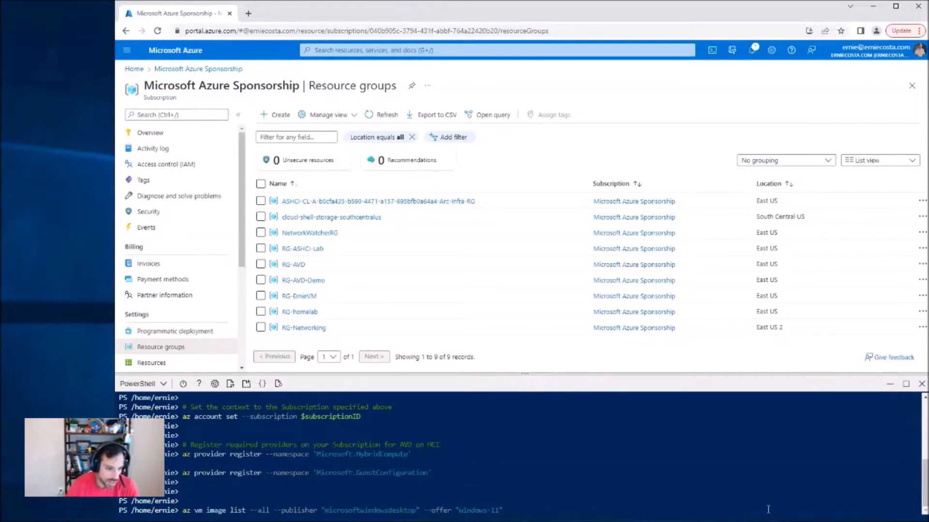
key("Return")
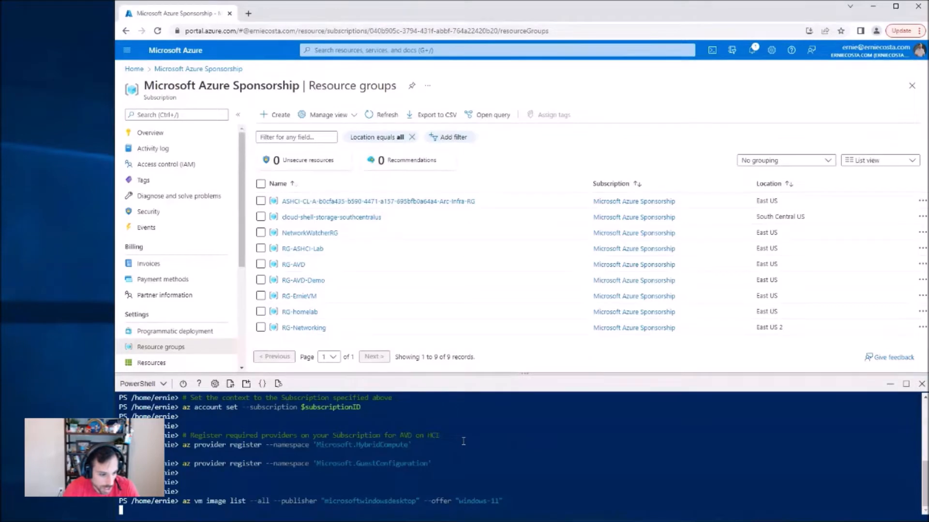
key("ctrl+v")
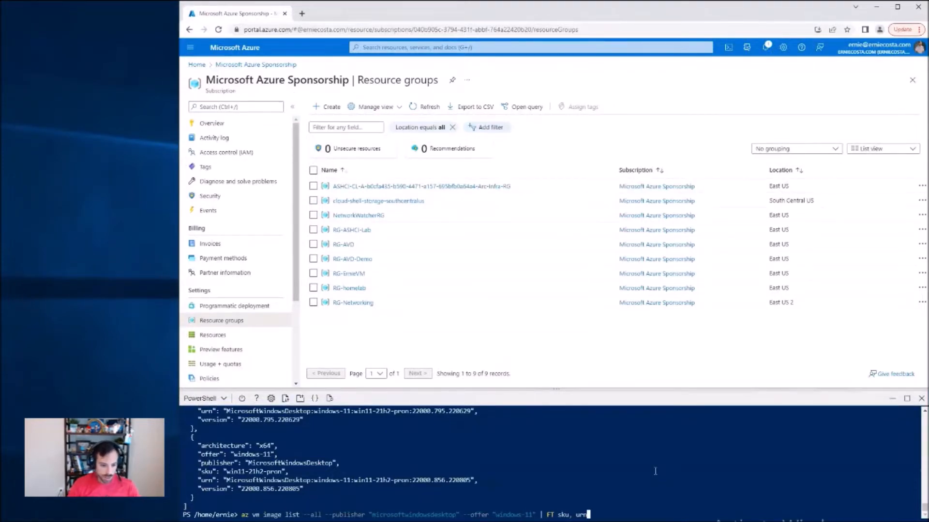
key("ctrl+Left")
key("ctrl+Left")
key("ctrl+Left")
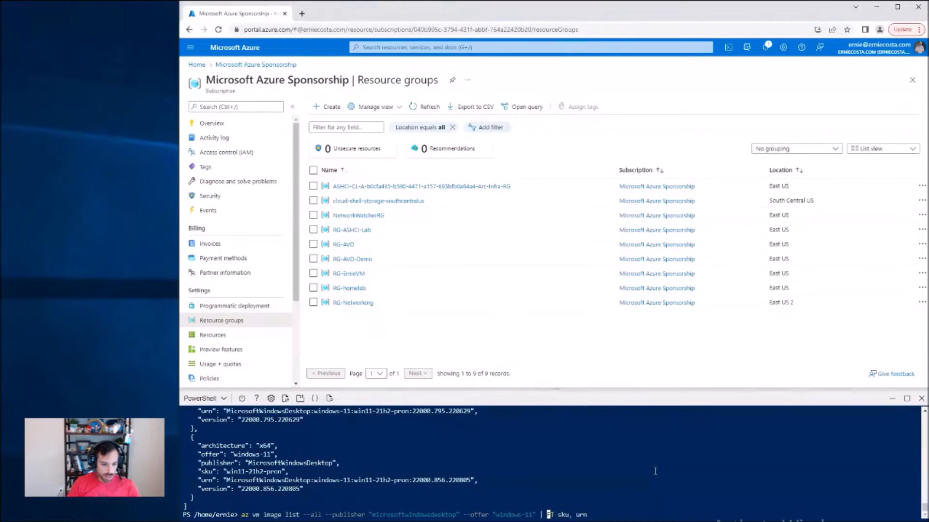
type("ConvertFro")
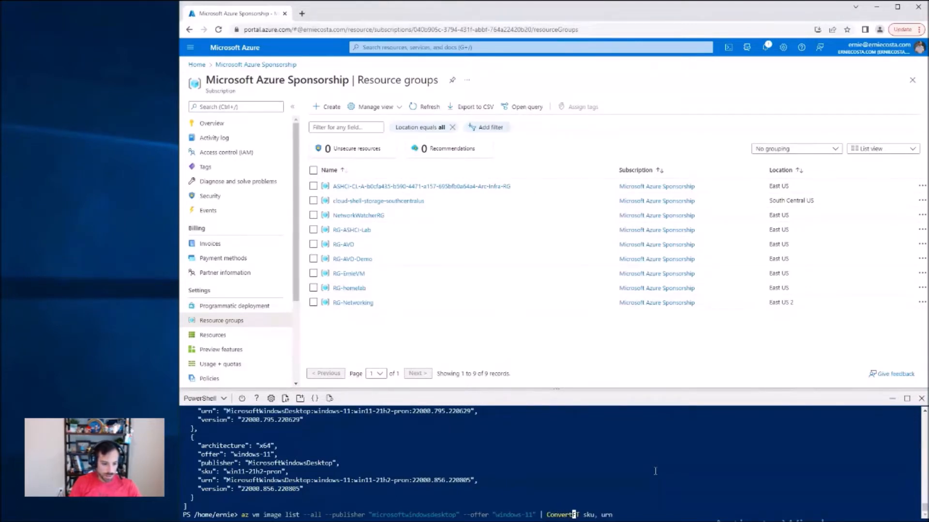
type("m-Json | F")
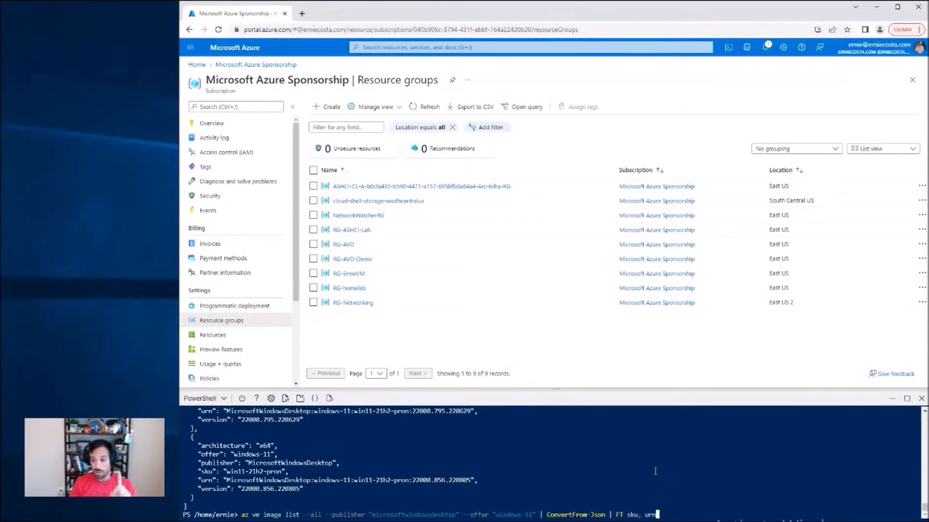
key("Return")
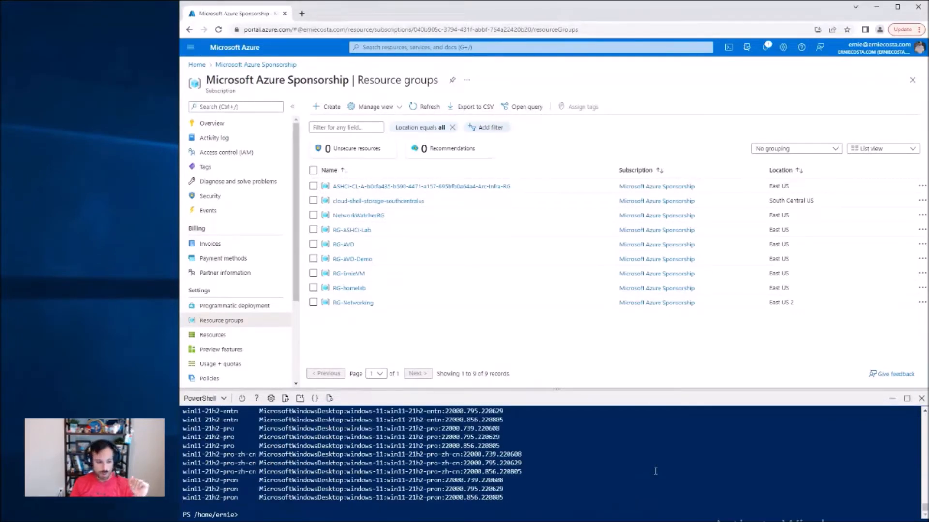
Step: Examine the SKUs and URNs of the Windows 11 AVD images at the start of the table
scroll(654, 472, "up", 4)
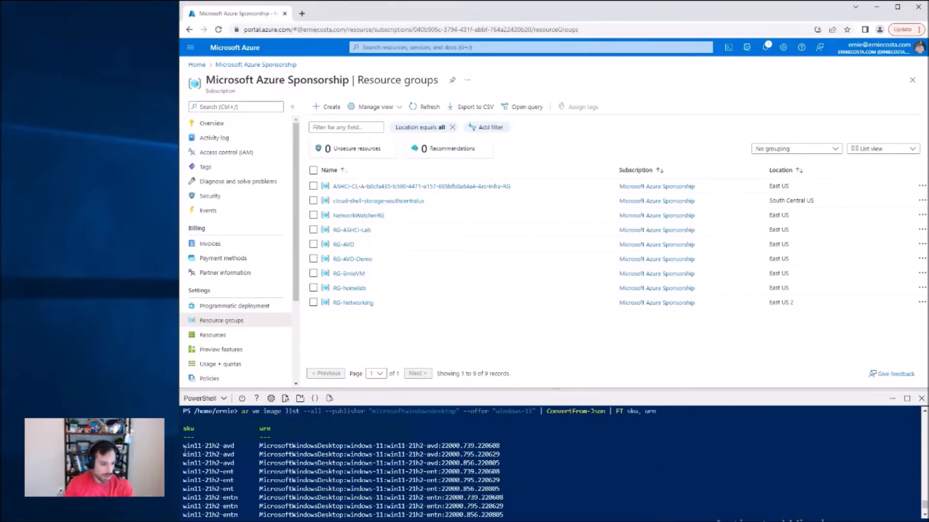
left_click_drag(183, 444, 271, 465)
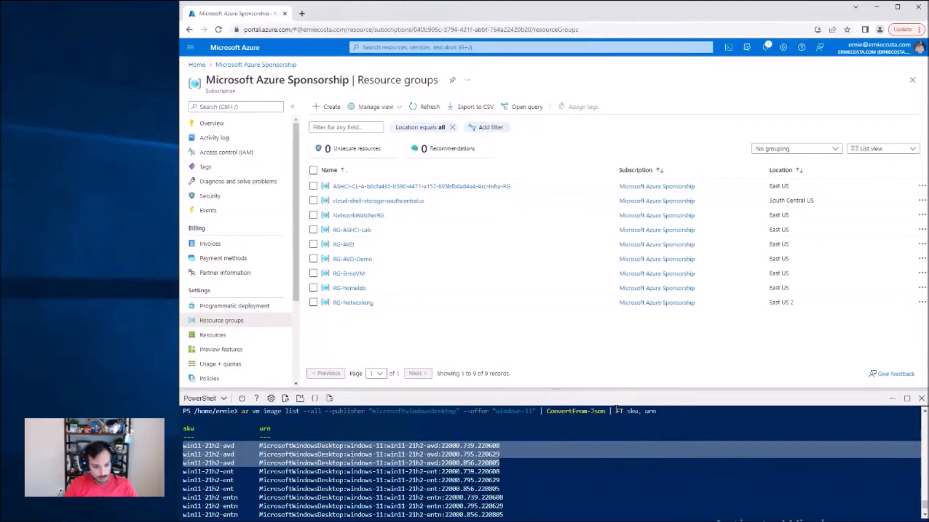
scroll(616, 409, "down", 3)
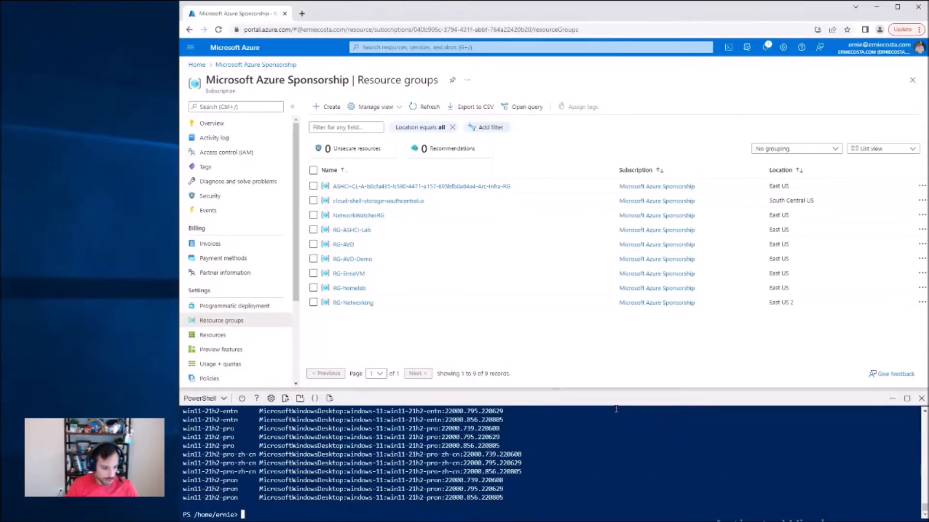
Step: Rerun the image listing for the Windows-10 offer and examine the resulting SKUs and URNs
key("Up")
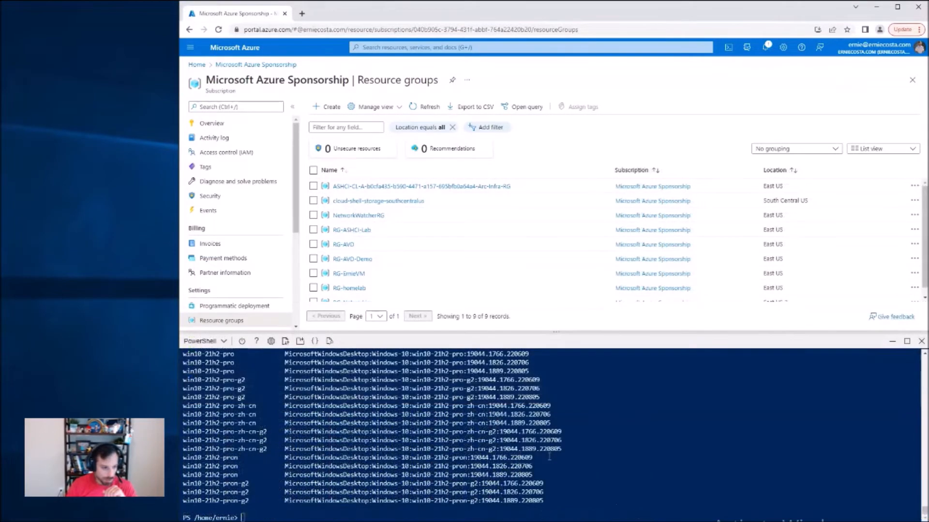
scroll(548, 466, "up", 15)
scroll(548, 467, "up", 15)
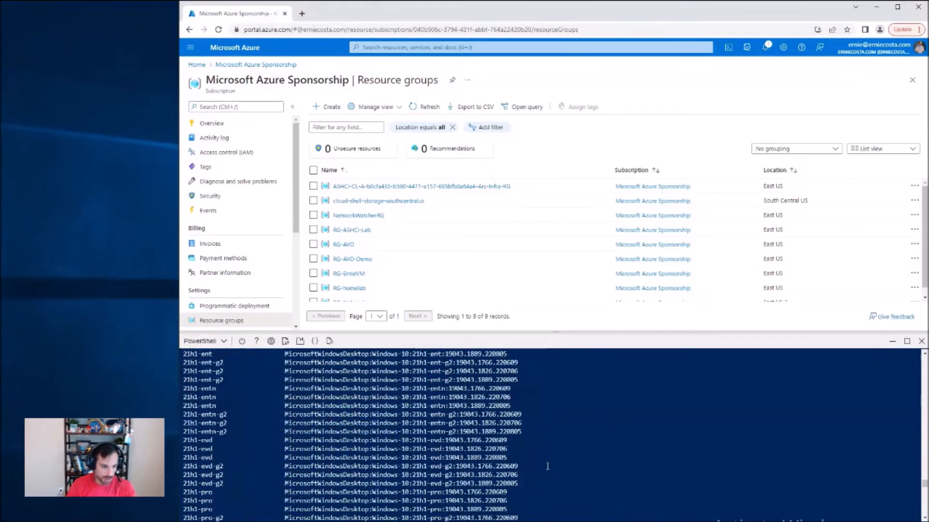
scroll(547, 469, "down", 20)
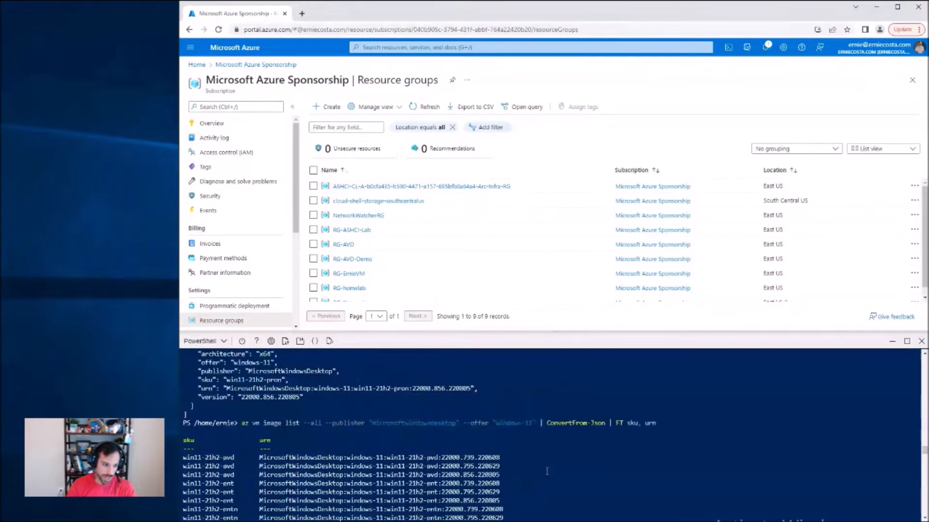
scroll(547, 471, "up", 10)
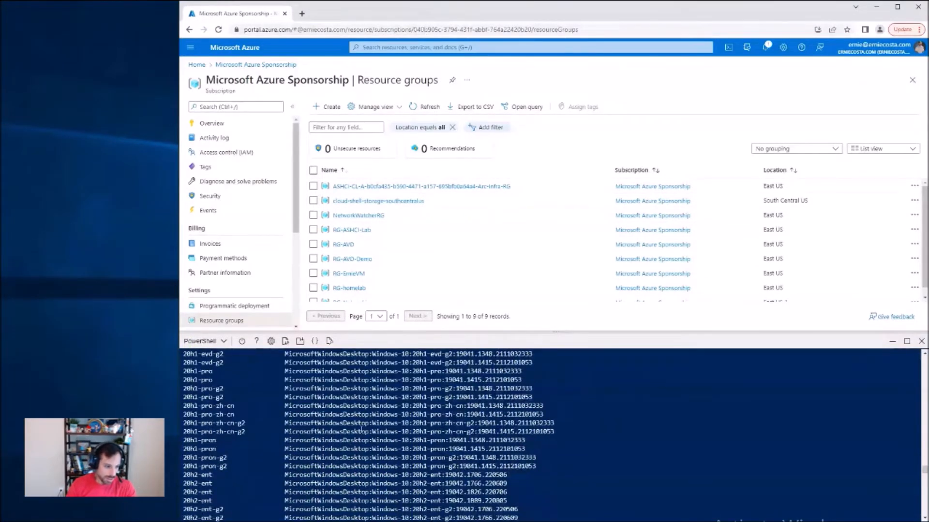
Step: Examine the remaining Windows-10 image SKUs and URNs down to the win10-21h2 entries at the end of the table
scroll(334, 427, "down", 15)
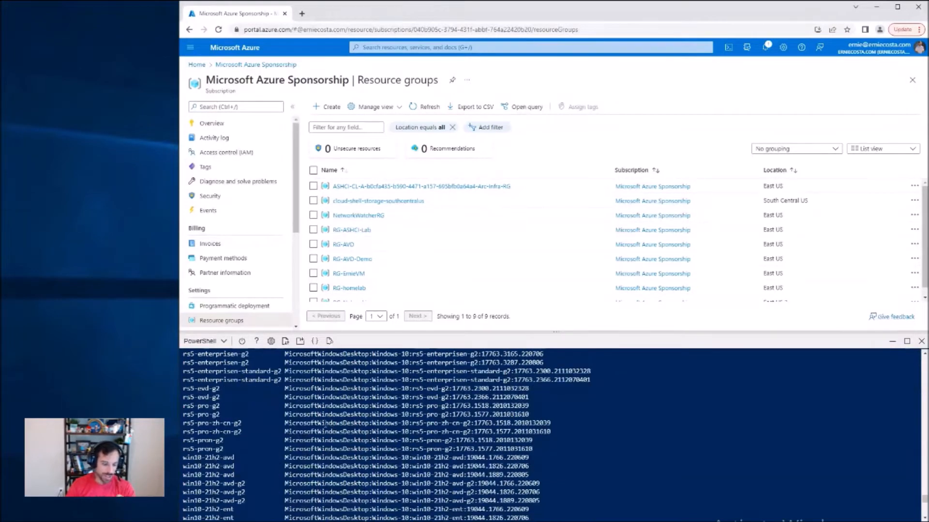
scroll(323, 428, "down", 7)
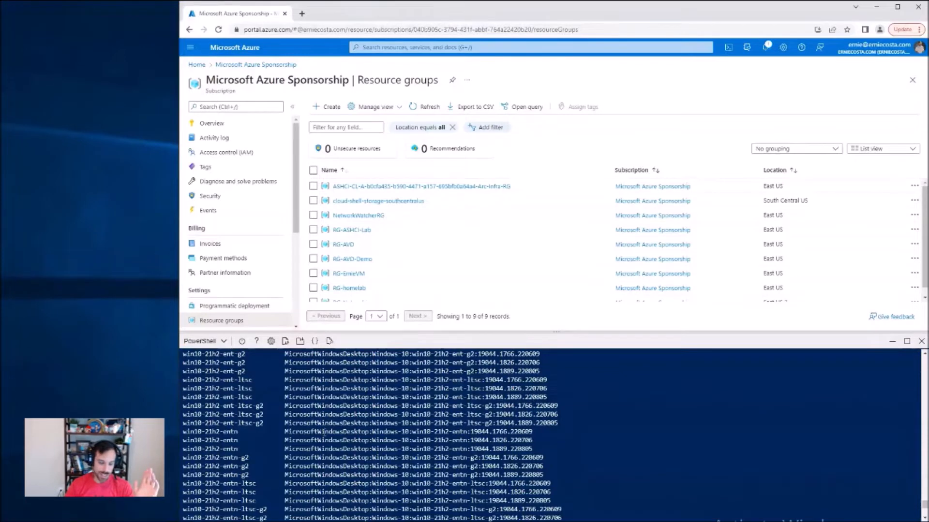
key("Up")
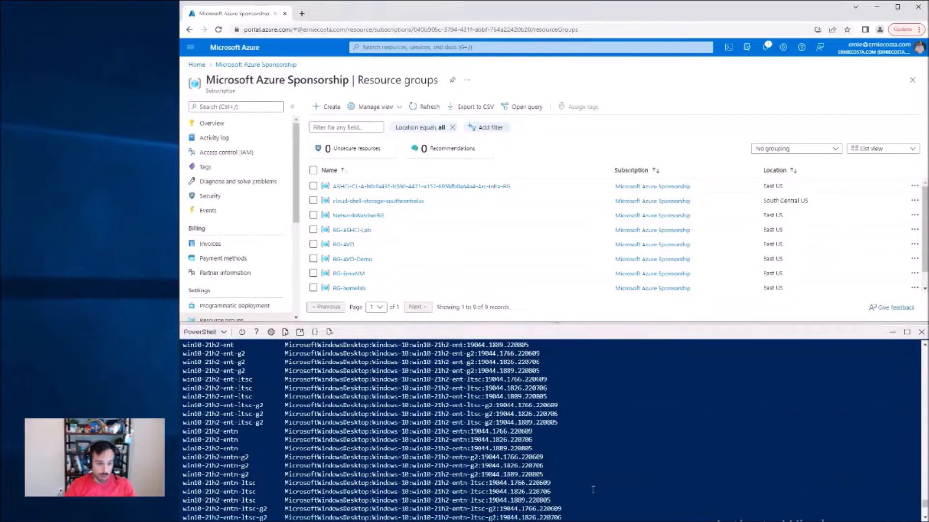
scroll(592, 489, "down", 7)
Step: Try listing the windows-11 images with the filter ? sku -like *avd* placed before ConvertFrom-Json in the pipeline
key("Up")
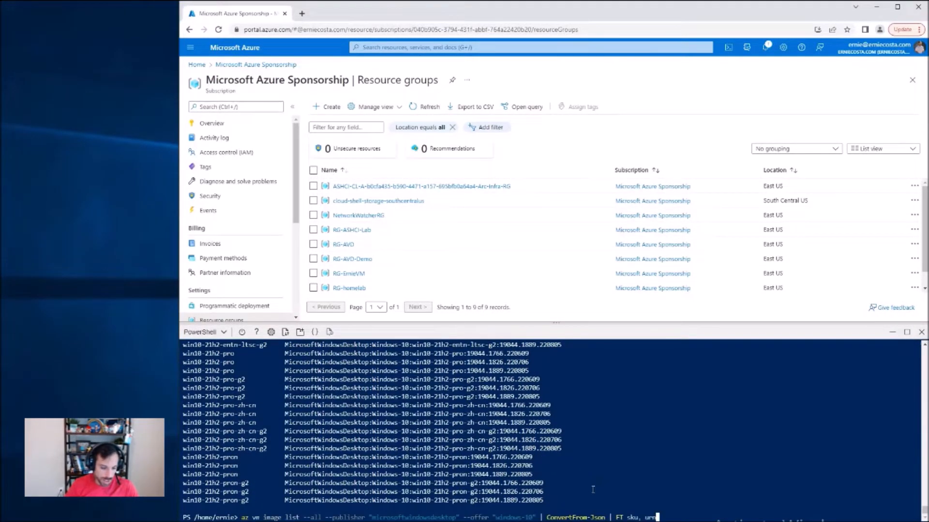
key("ctrl+Left")
key("ctrl+Left")
key("ctrl+Left")
key("ctrl+Left")
key("ctrl+Left")
key("ctrl+Left")
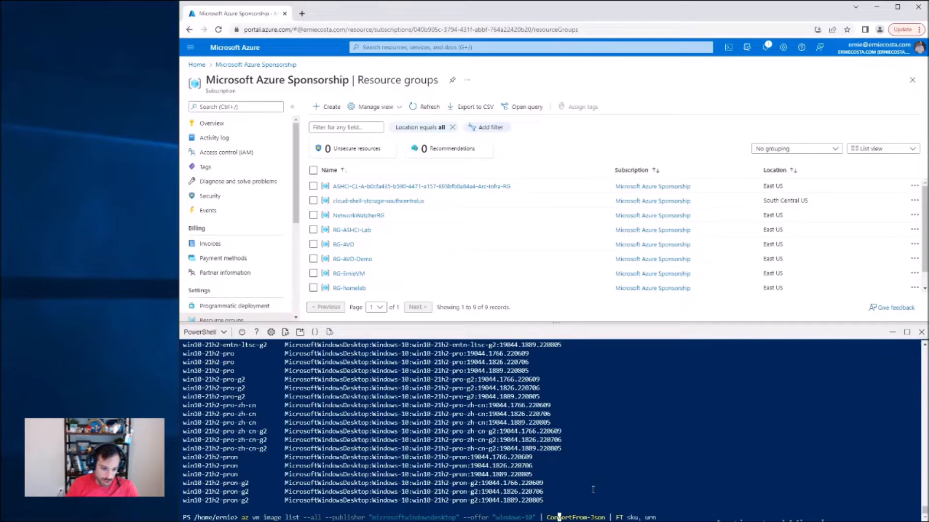
key("Right")
key("Delete")
type("1")
key("Right")
key("Right")
type("?")
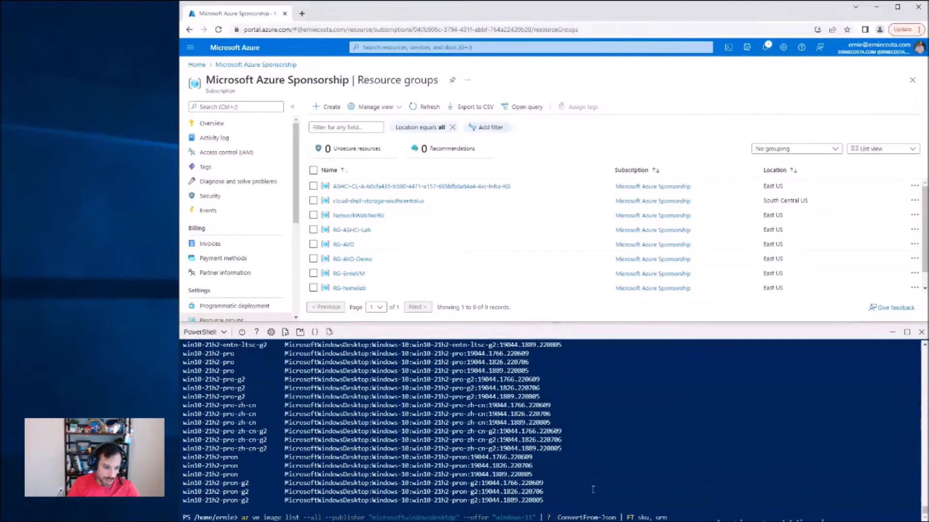
type("sku -like \"*")
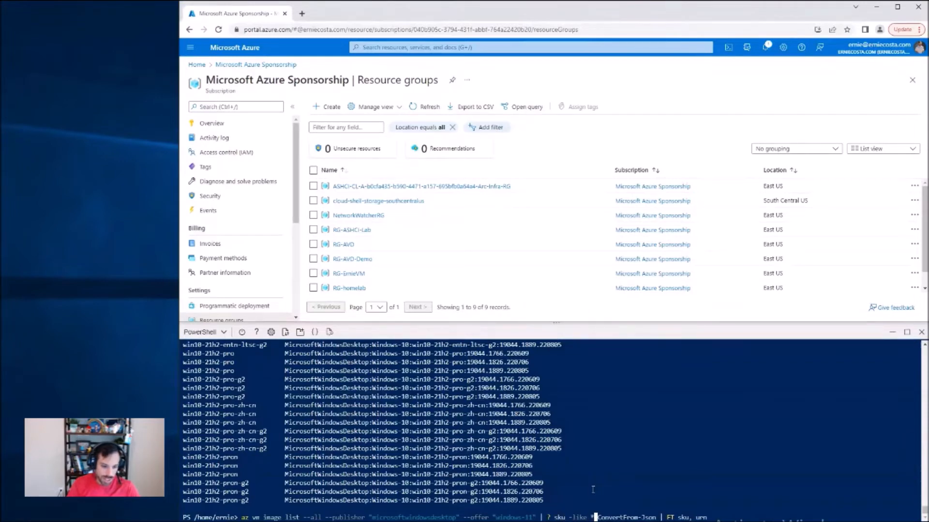
type("avd*\" |")
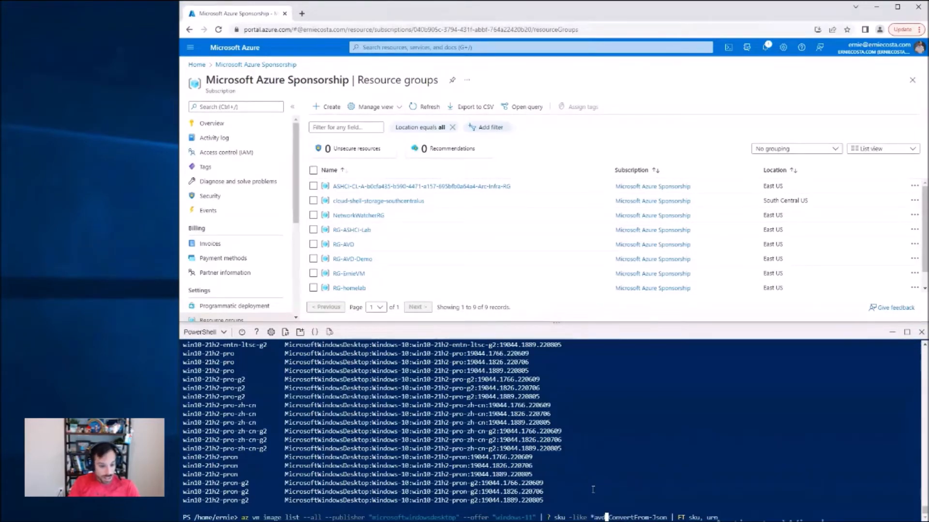
key("Return")
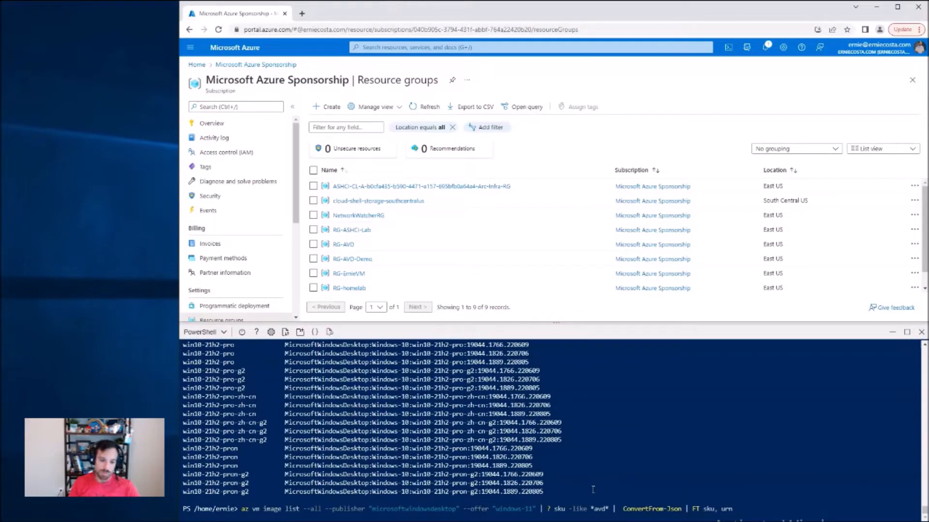
Step: List the windows-11 images filtered with ? sku -like *avd* after ConvertFrom-Json, formatted as a table of sku and urn
key("Up")
key("Up")
key("Left")
key("Down")
key("Up")
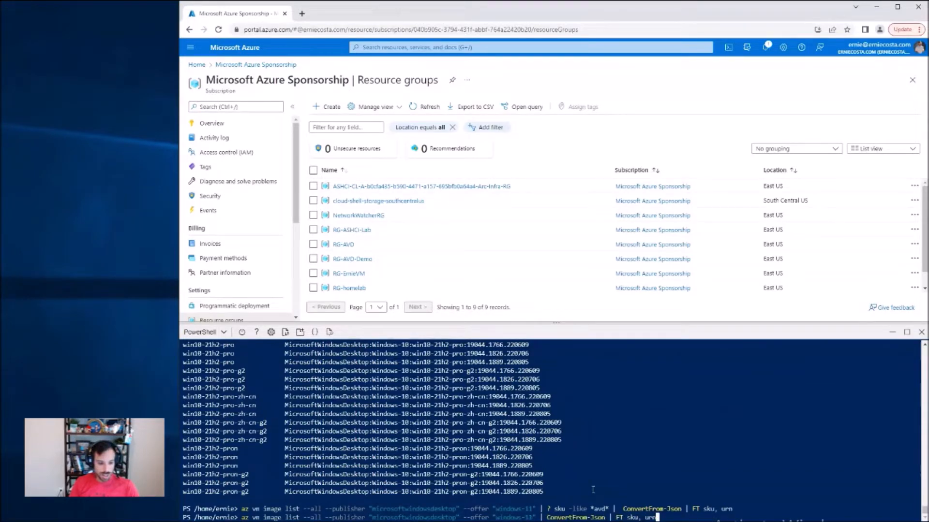
key("Left")
key("Left")
key("Left")
key("Left")
key("Left")
key("Left")
key("Left")
key("Left")
key("Left")
key("Left")
key("Left")
type("? sku -like ")
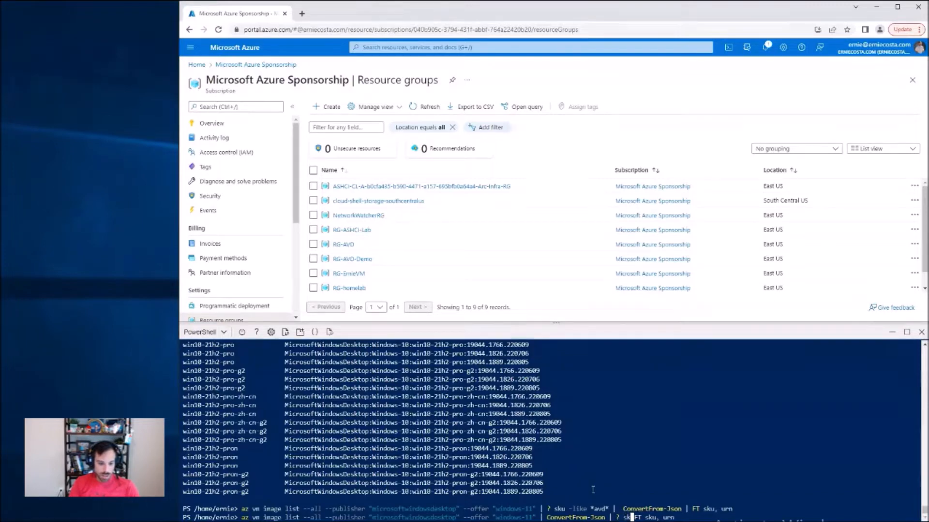
type("*avd* |")
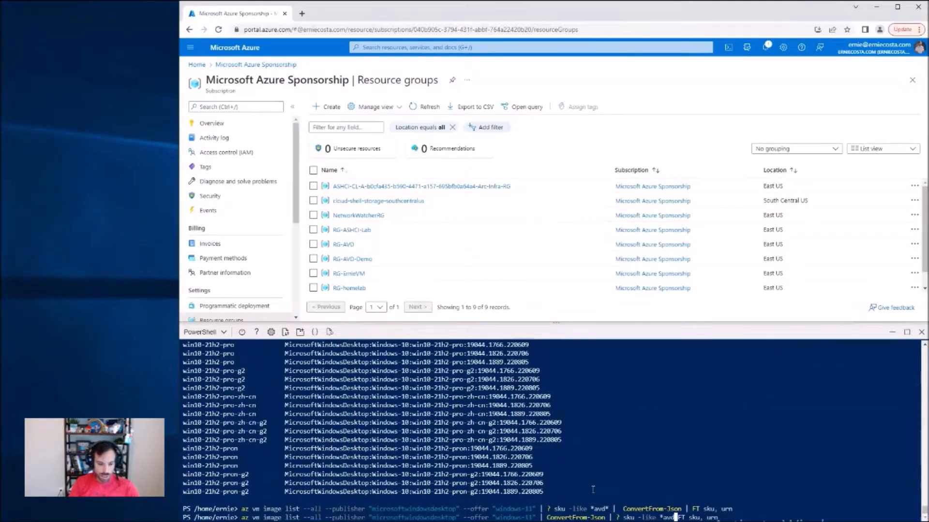
key("Return")
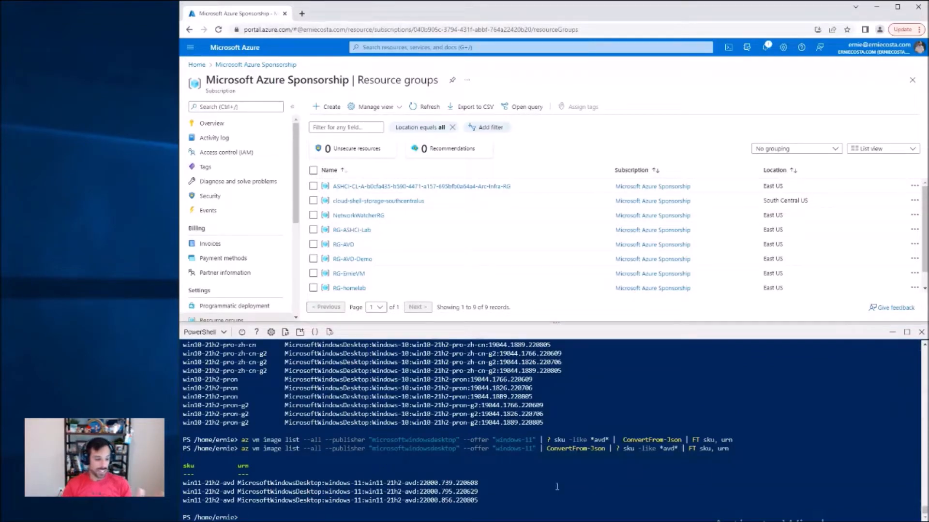
Step: Select the URN of the win11-21h2-avd image version 22000.856.220805 in the filtered results
left_click_drag(238, 483, 515, 483)
left_click_drag(238, 501, 478, 501)
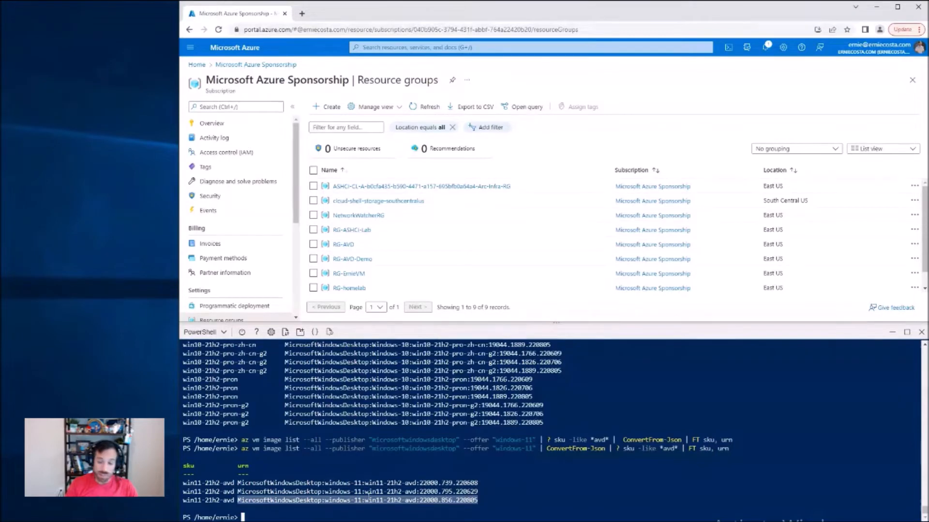
left_click(245, 502)
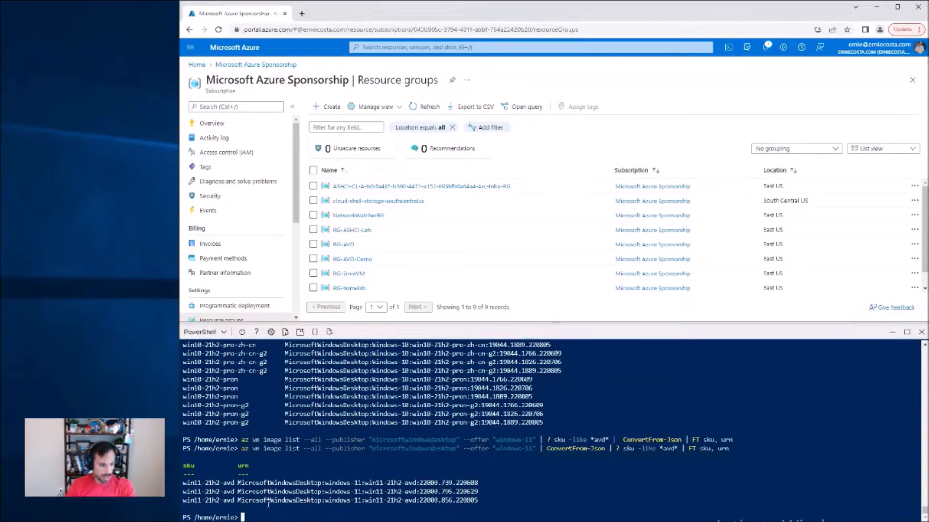
double_click(267, 503)
left_click(560, 483)
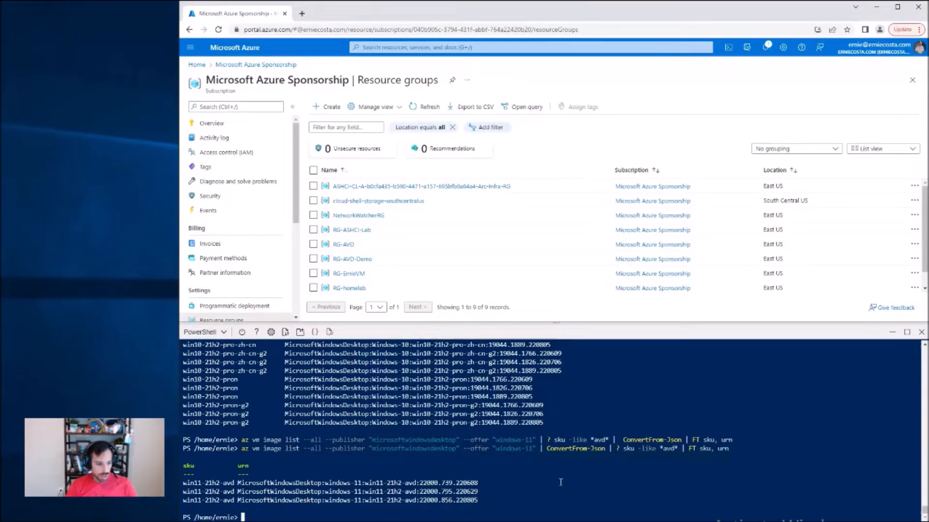
double_click(444, 501)
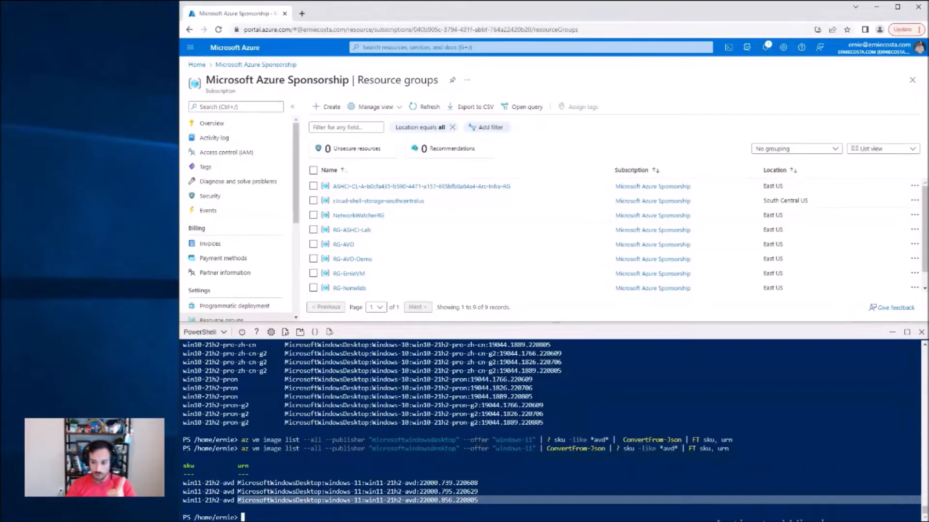
Step: Open the RG-AVD-Demo resource group and set $urn to "MicrosoftWindowsDesktop:windows-11:win11-21h2-avd:22000.856.220805" in the shell
left_click(353, 259)
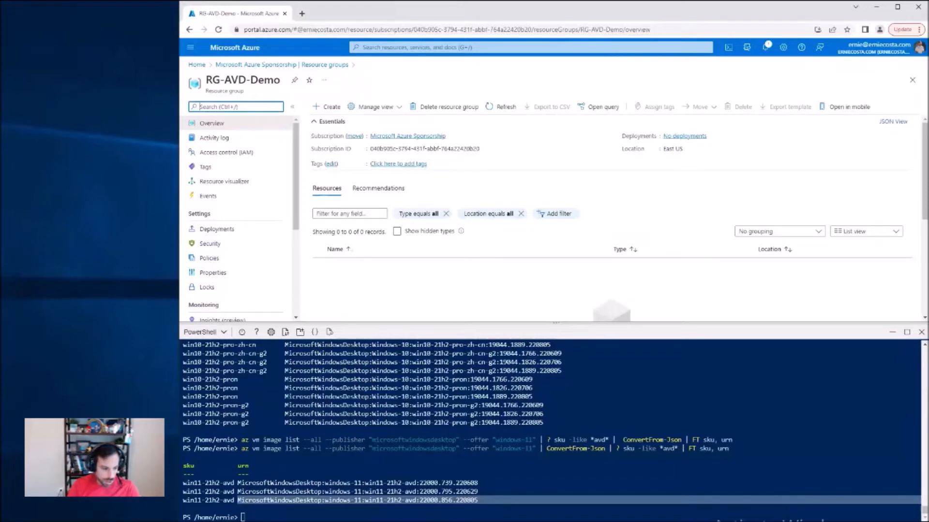
left_click(672, 471)
type("urn = \"MicrosoftWindowsDesktop:windows-11:win11-21h2-avd:22000.856.220805\"")
key("Home")
type("$")
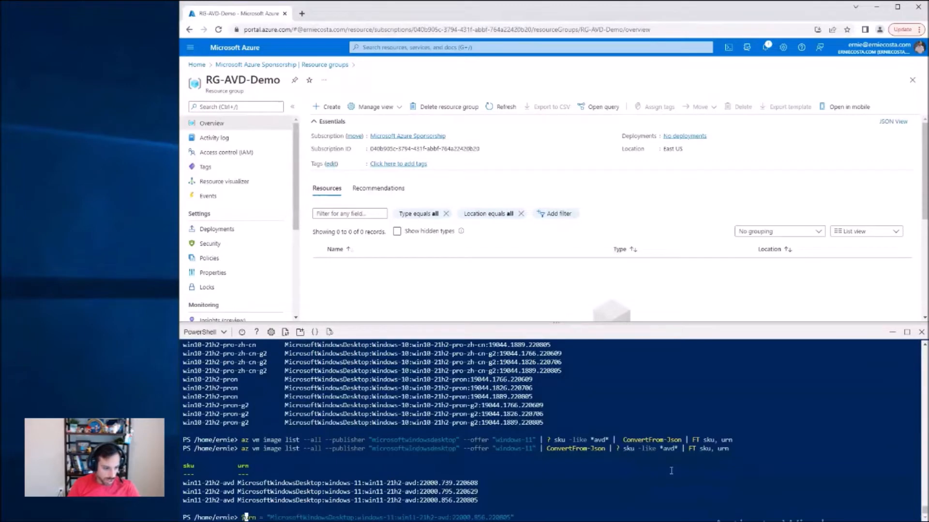
key("Return")
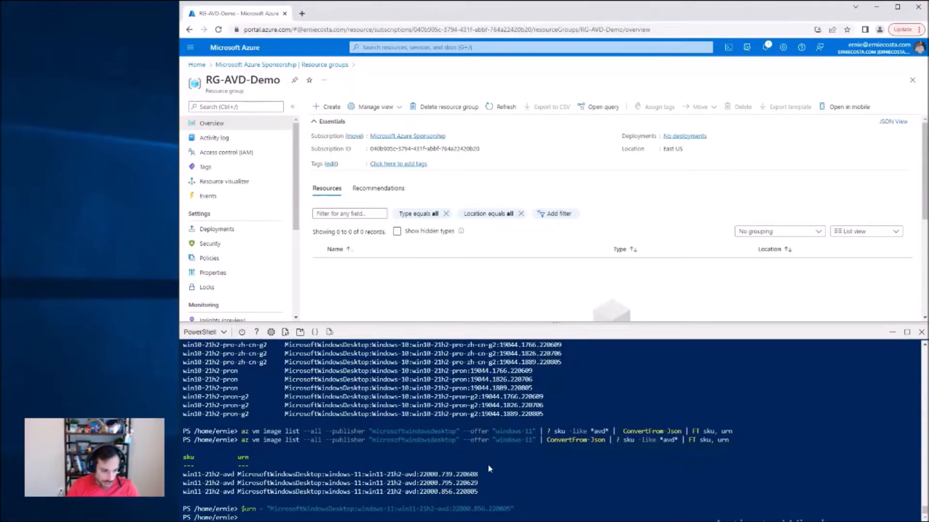
Step: Set the $diskName variable to "WIN11-avd-multisesh"
type("$diskN")
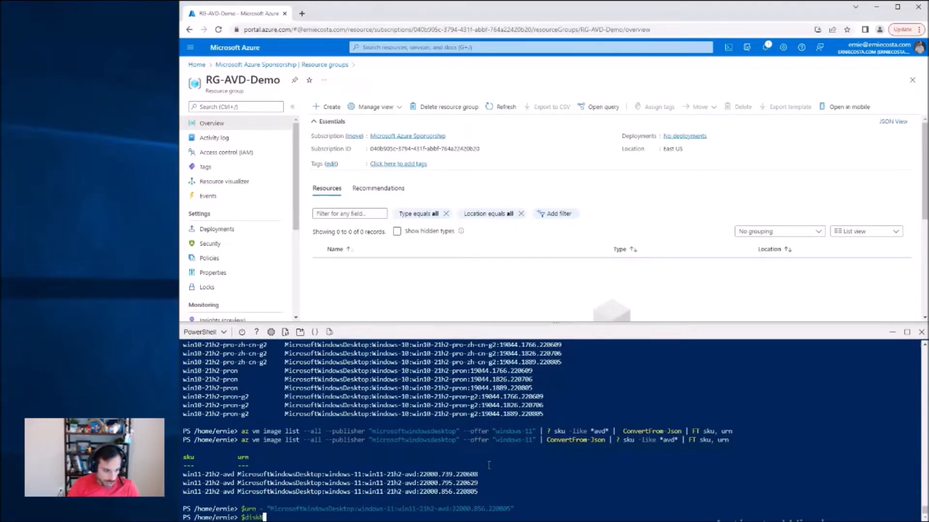
type("ame = \"WIN")
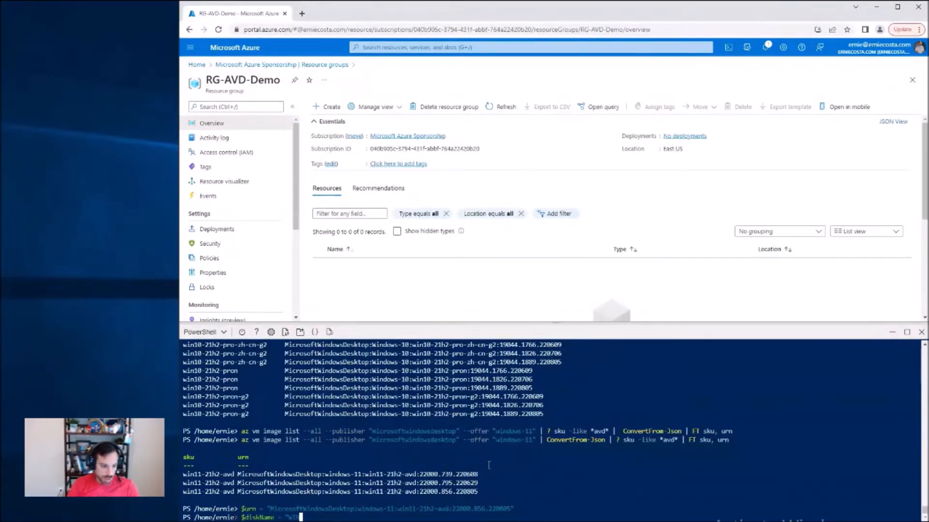
type("11-avd")
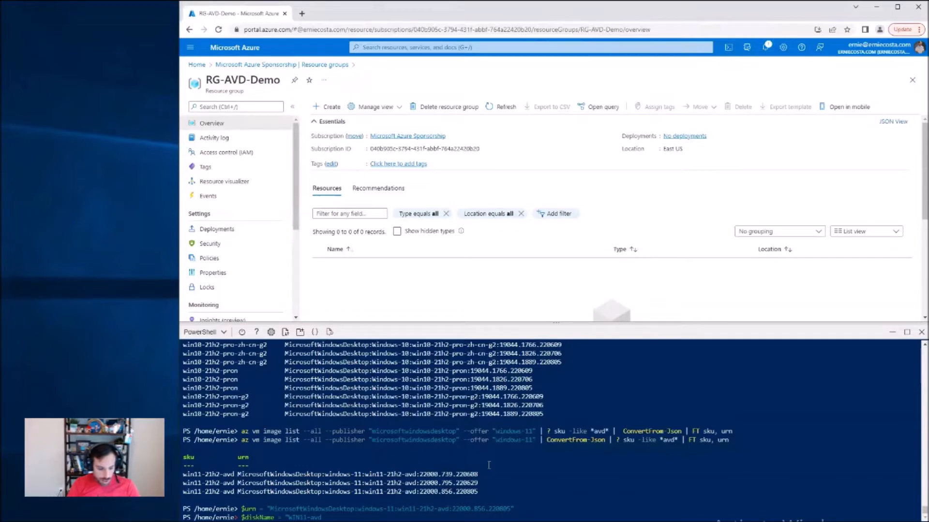
type("-multis")
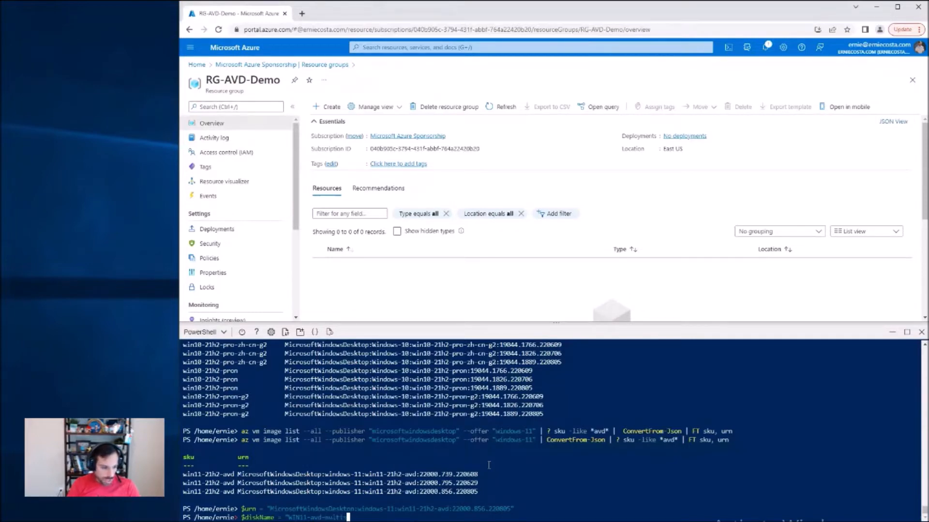
type("ess\"")
key("Return")
Step: Create the managed disk with az disk create, using $resourceGroupName, $diskName and --image-reference $urn, and review its output
type("az dis")
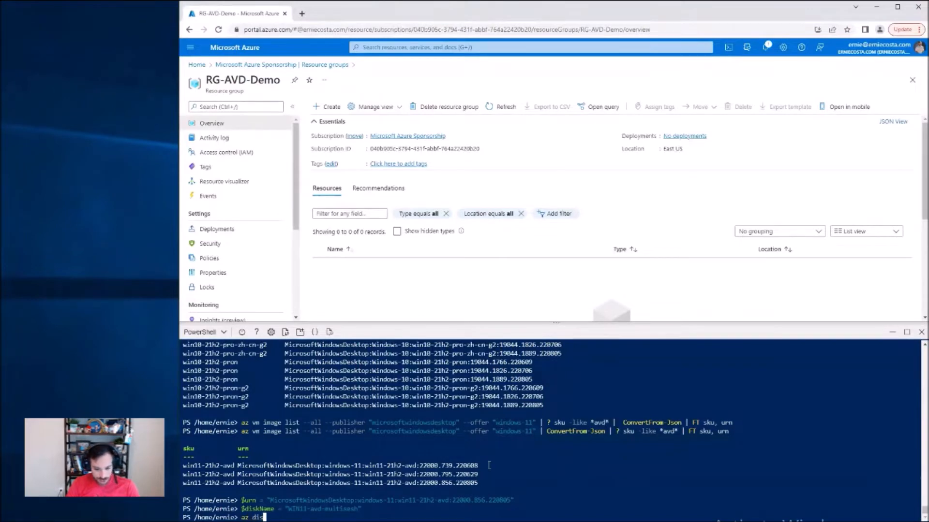
type("k create -g $")
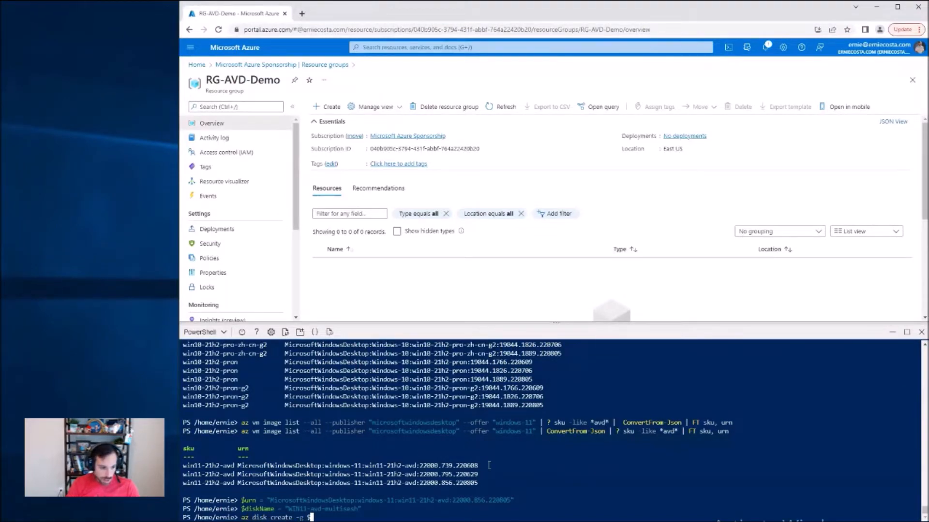
type("resourceGroupName -n ")
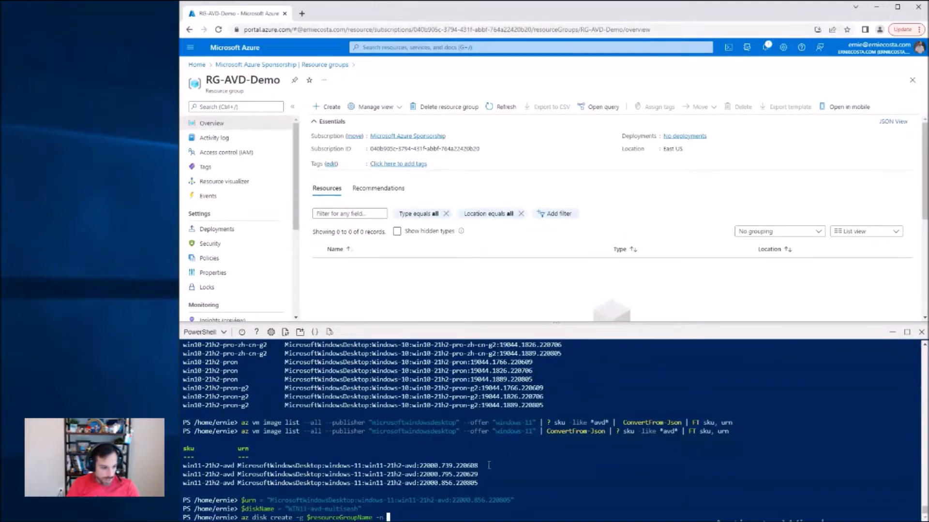
type("$diskName")
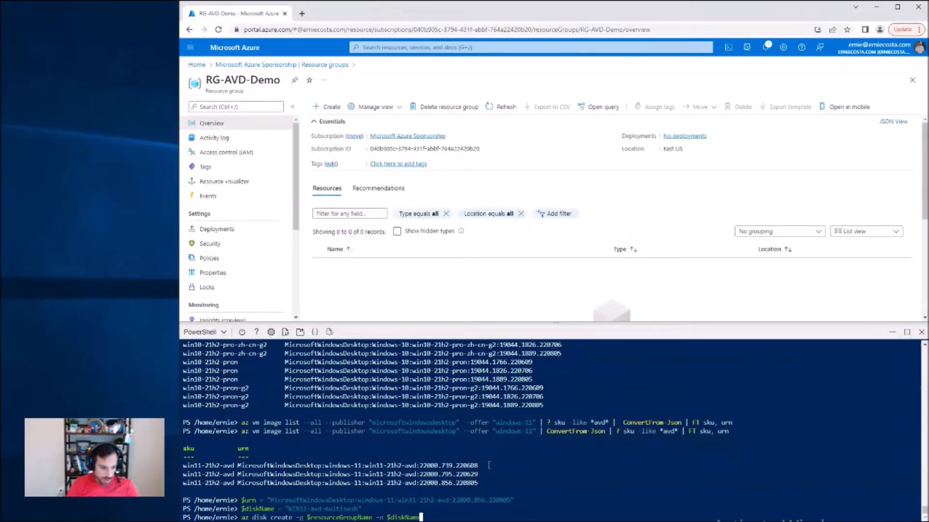
type(" --")
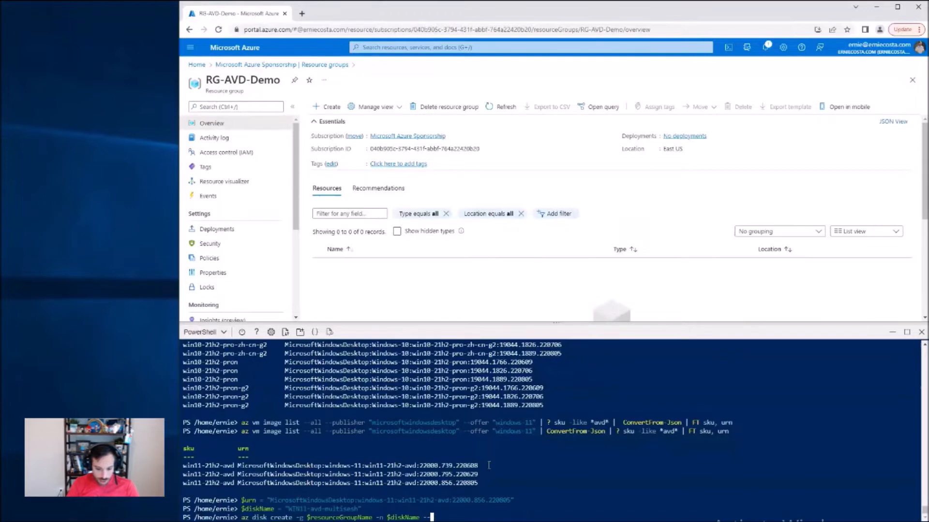
type("image-refer")
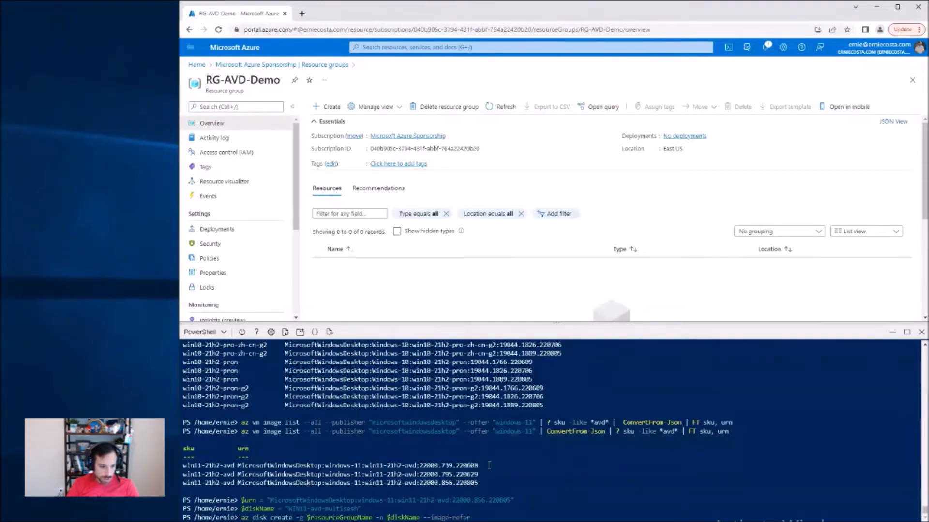
type("ence $urn")
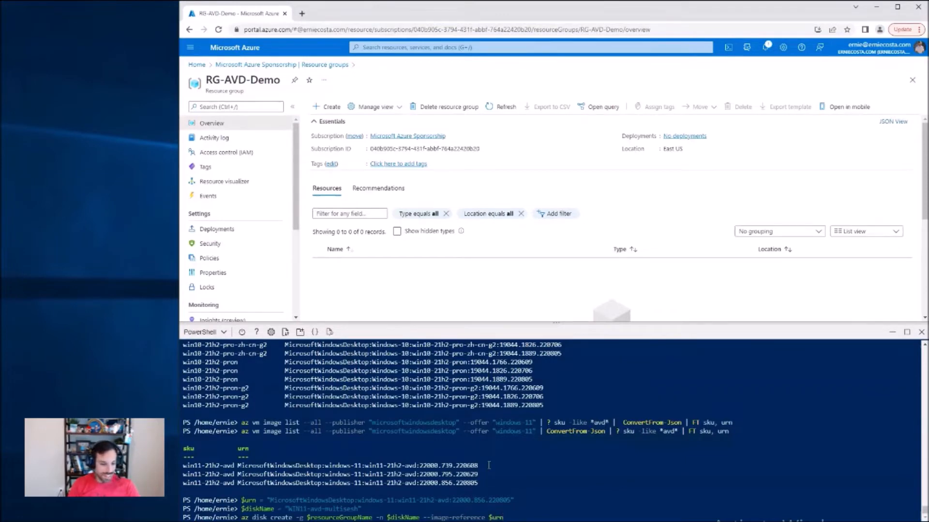
key("Return")
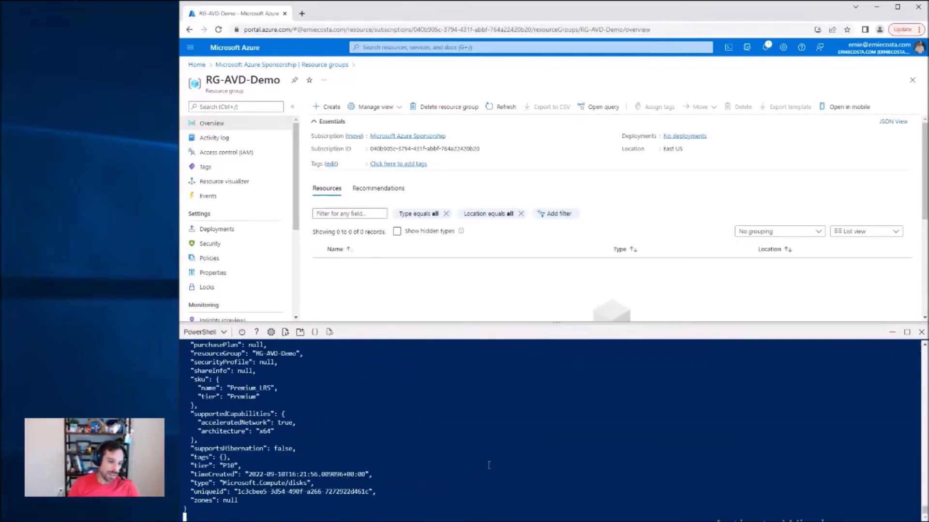
scroll(489, 465, "up", 2)
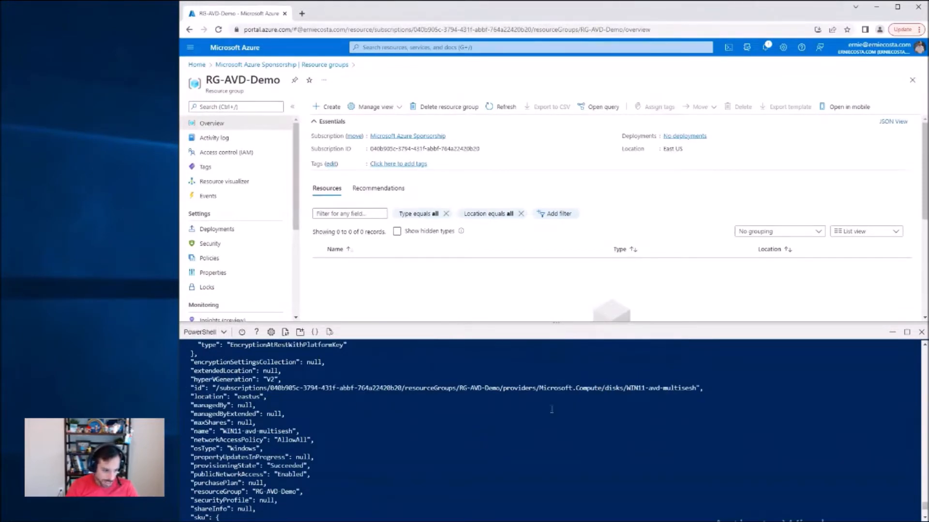
scroll(524, 422, "down", 5)
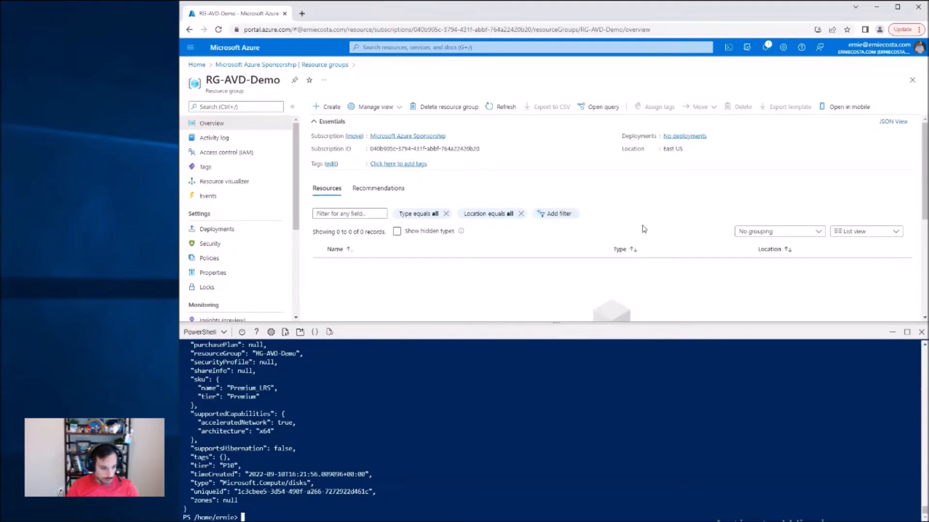
Step: Grant Read access to the managed disk for 36000 seconds with az disk grant-access, using $diskName and $resourceGroupName, and store the result in $sas
type("$sas = az disk grant-access --duration-in-seconds 36000 --access-level Read --name $diskName --resource-group $resourceGroupName")
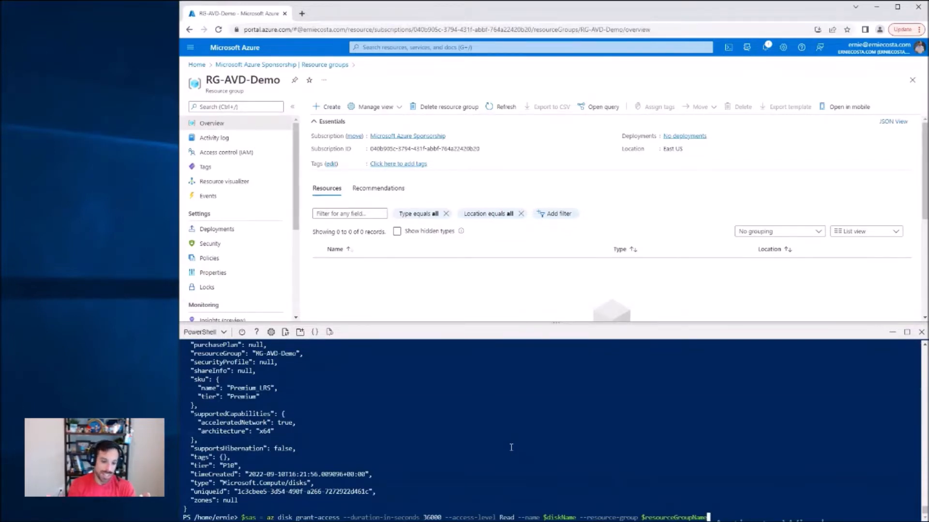
key("Return")
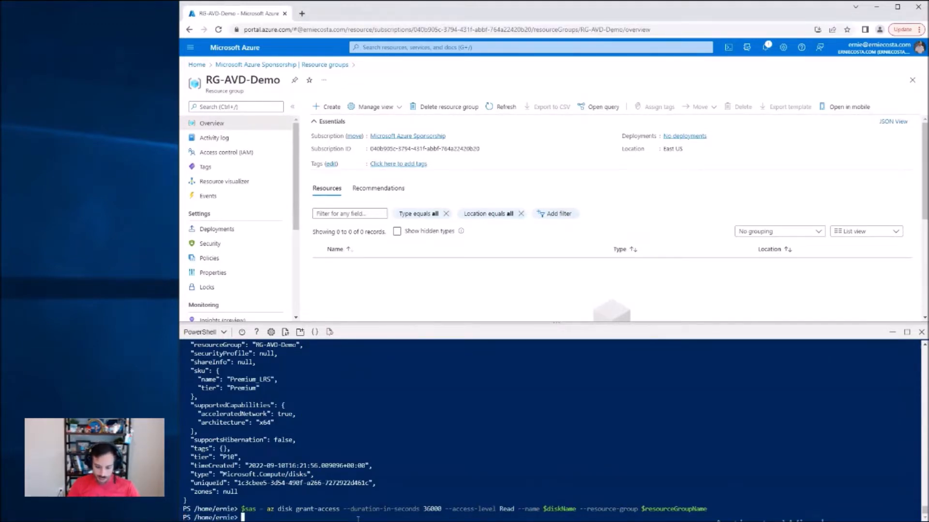
type("($sas | ConvertFrom-Json)[0].accessSas")
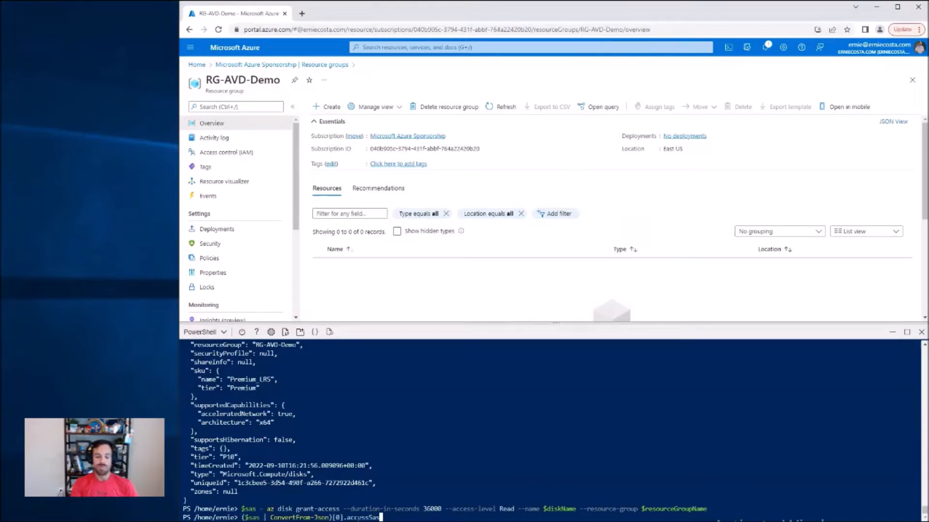
key("ctrl+c")
key("Return")
key("Return")
key("Return")
Step: Print the $sas variable and extract the SAS URL with ($sas | ConvertFrom-Json)[0].accessSas
type("$sas")
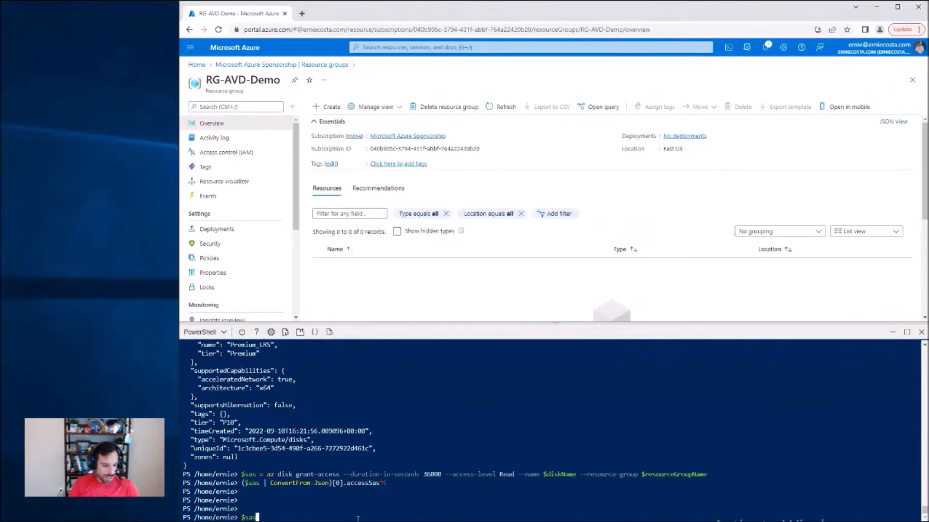
key("Return")
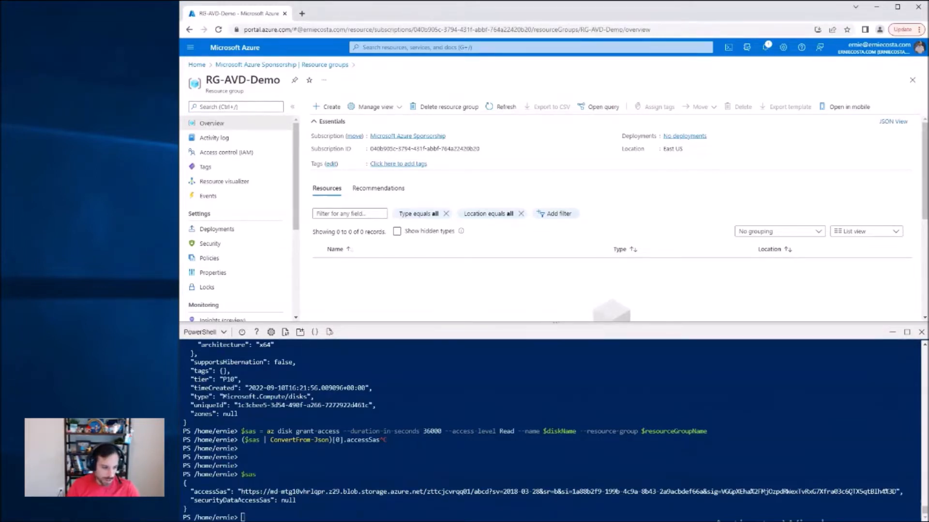
left_click(366, 517)
key("ctrl+v")
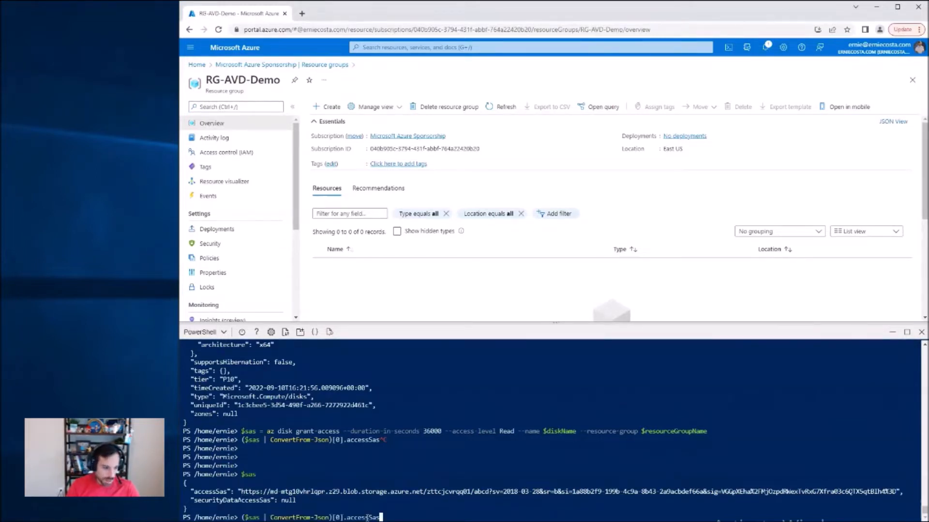
key("Return")
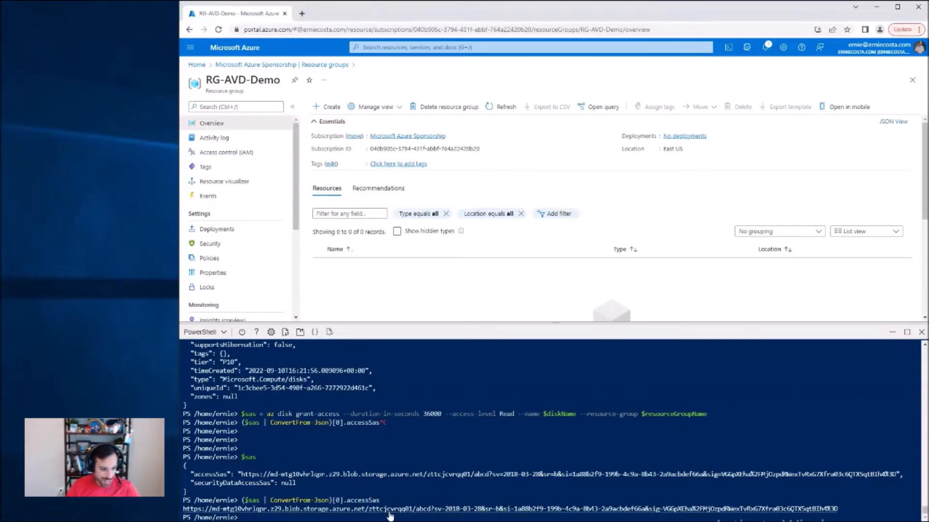
Step: Copy the generated SAS URL, open it in a new browser tab to start the disk download, and close that tab
left_click_drag(851, 511, 184, 512)
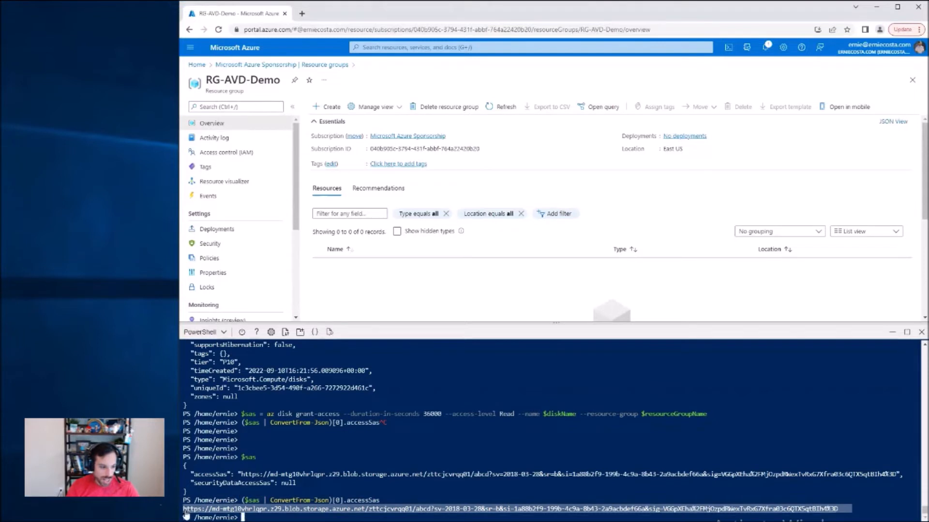
key("ctrl+c")
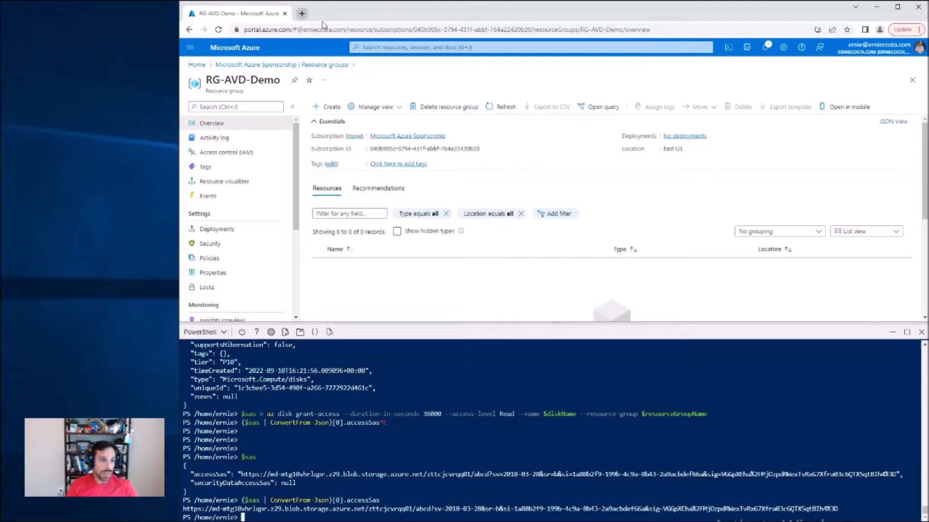
left_click(302, 13)
right_click(312, 30)
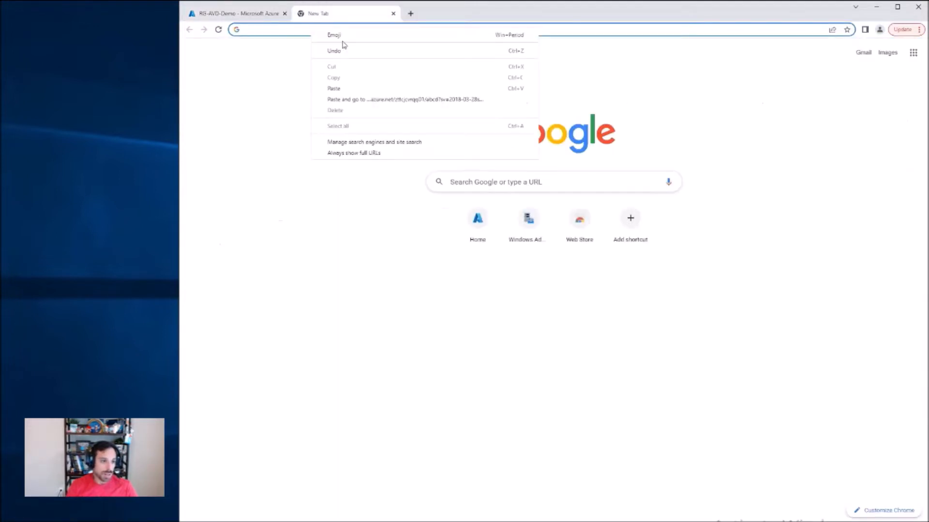
left_click(367, 100)
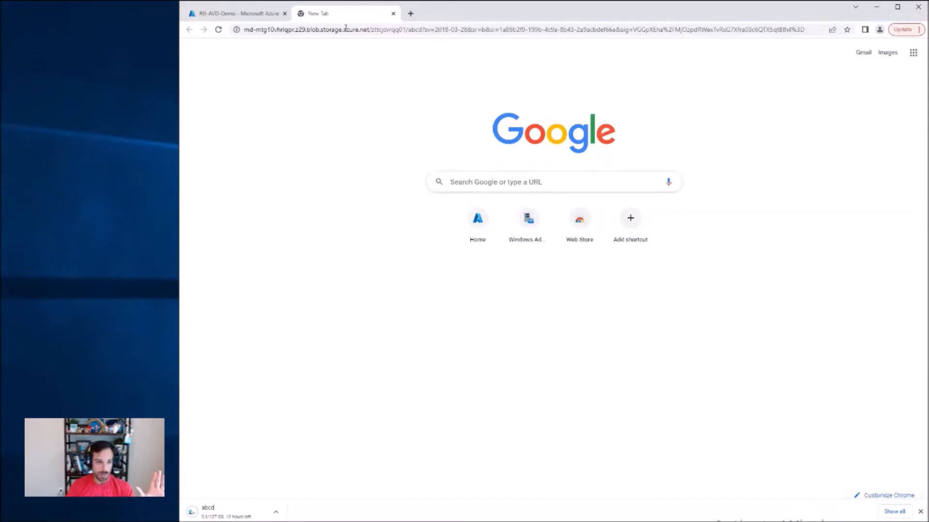
middle_click(351, 13)
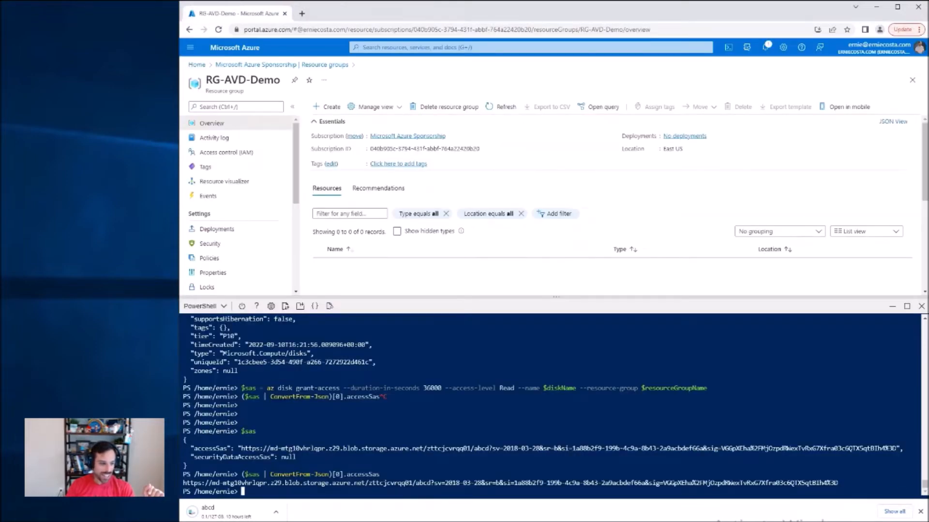
Step: Switch to File Explorer and examine the size of WIN11-multi-dyn.vhdx in the TEMPLATE-01 folder
key("alt+Tab")
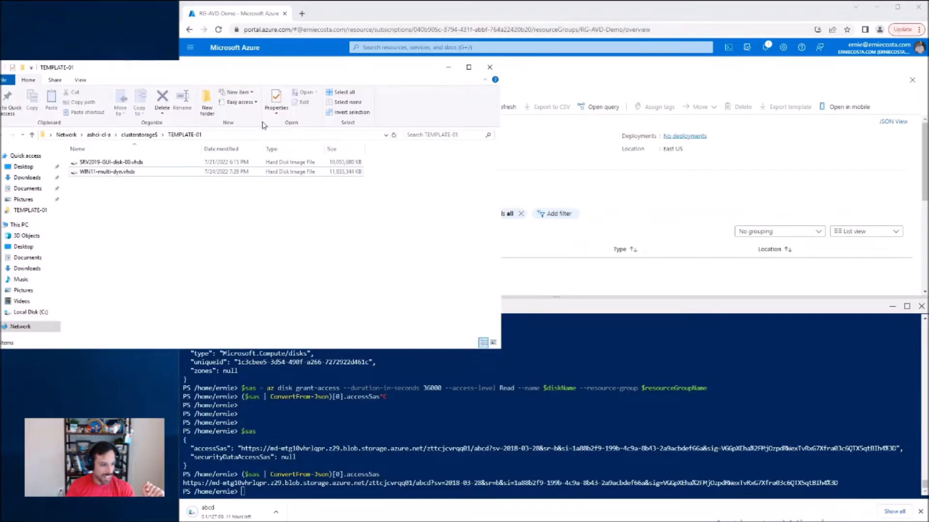
left_click_drag(285, 67, 360, 68)
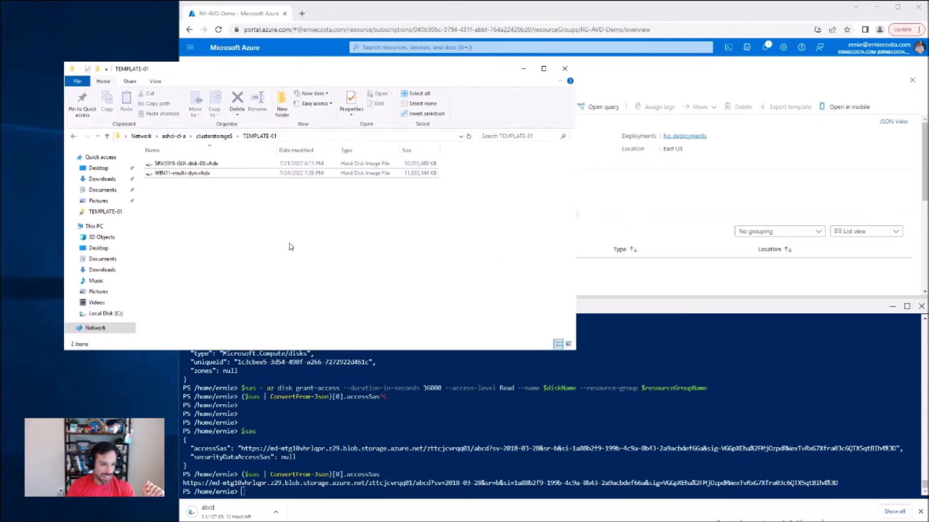
left_click(320, 177)
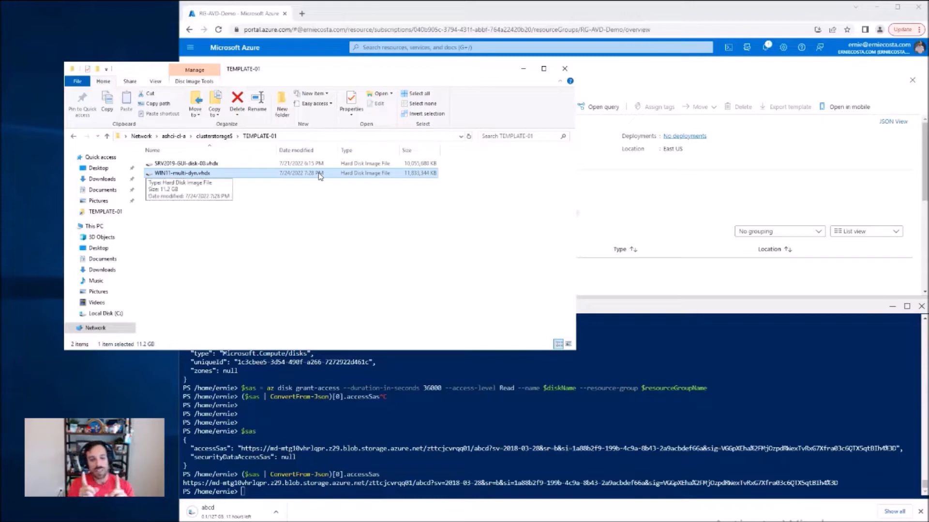
left_click_drag(448, 189, 406, 178)
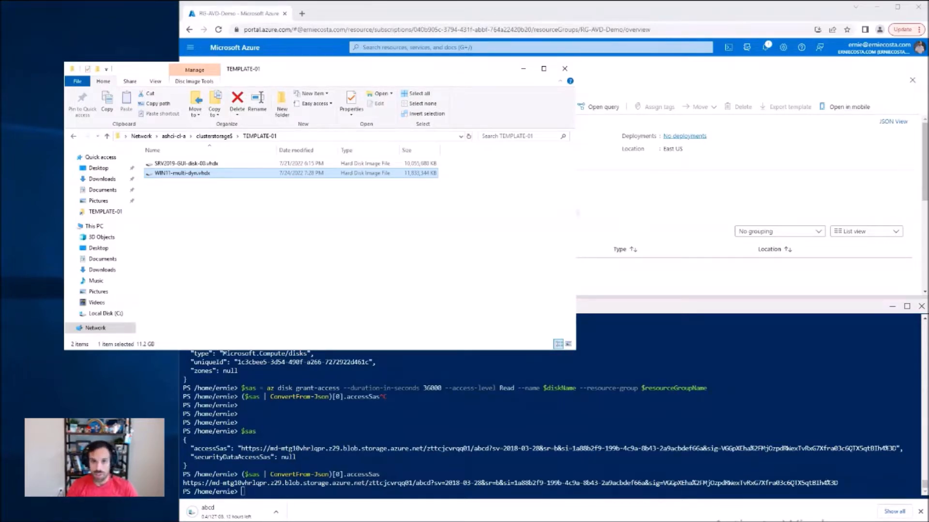
left_click(529, 201)
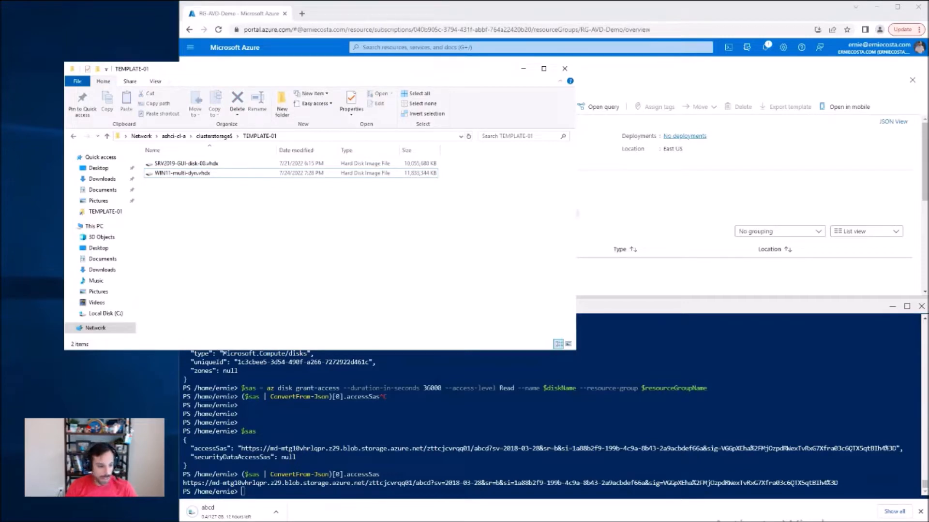
Step: Cancel the running abcd download in the browser and dismiss the downloads bar
left_click(275, 511)
left_click(283, 496)
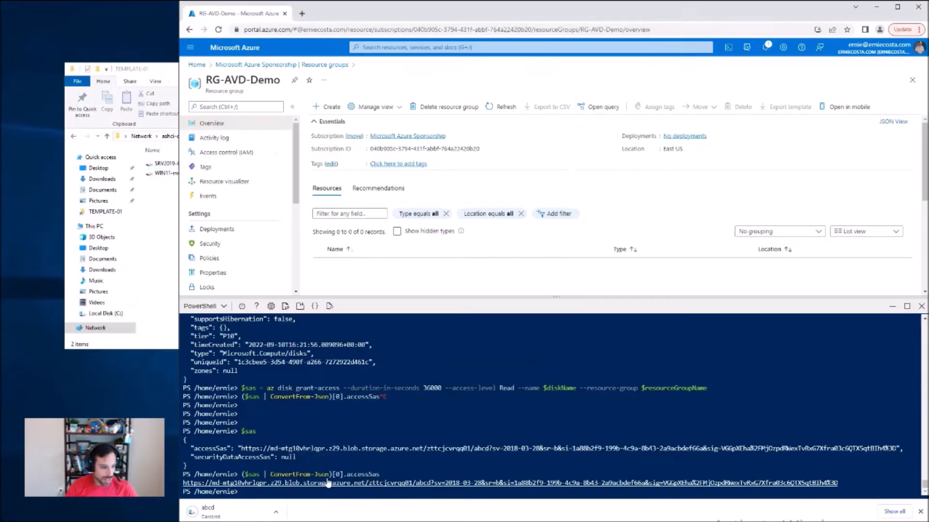
left_click(921, 512)
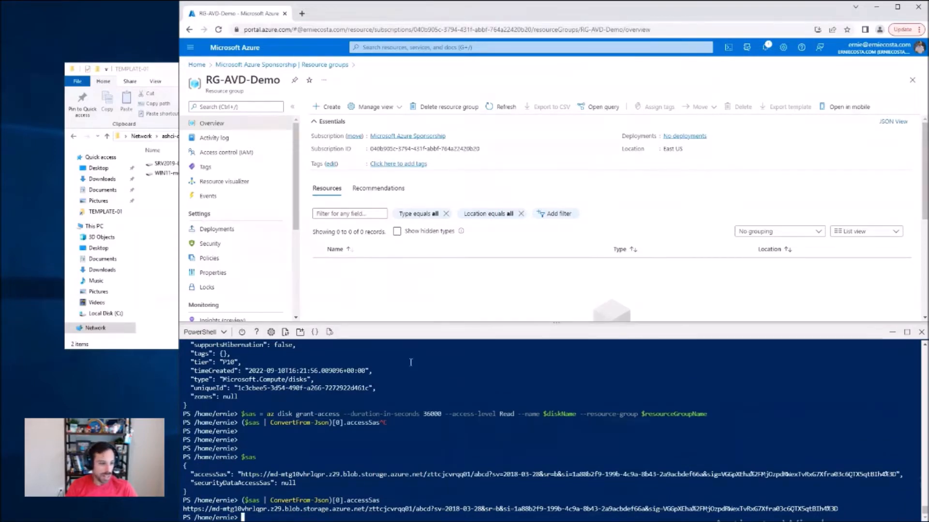
Step: Refresh the RG-AVD-Demo resource list and revoke the disk's access with az disk revoke-access, using $diskName and $resourceGroupName
left_click(503, 106)
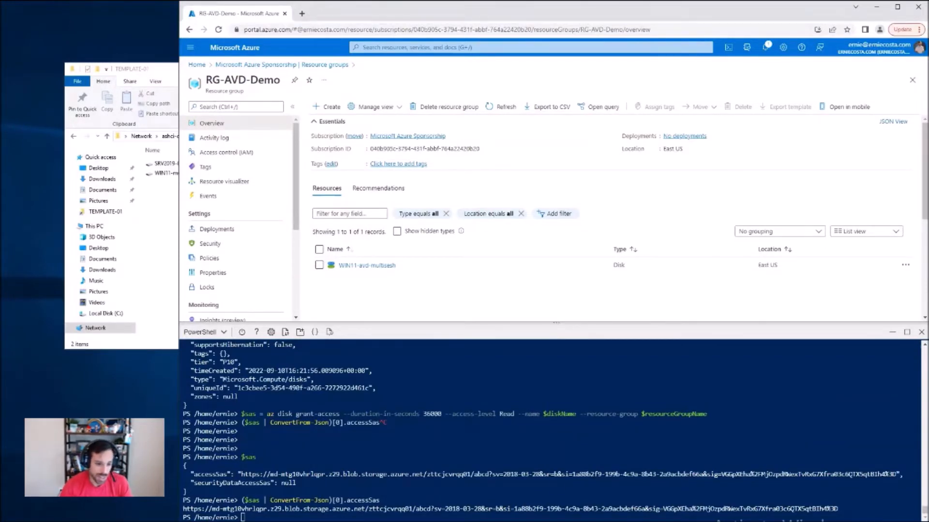
key("Return")
key("Return")
key("Return")
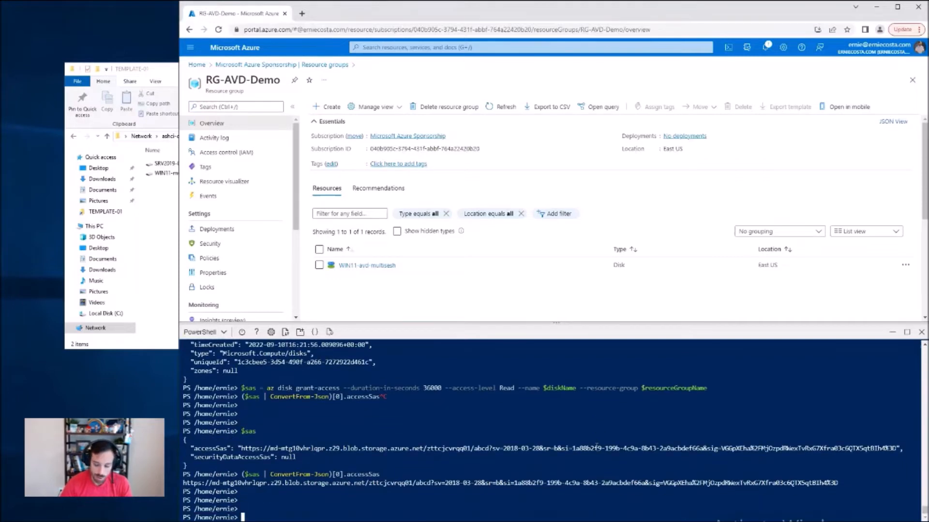
key("ctrl+v")
key("Return")
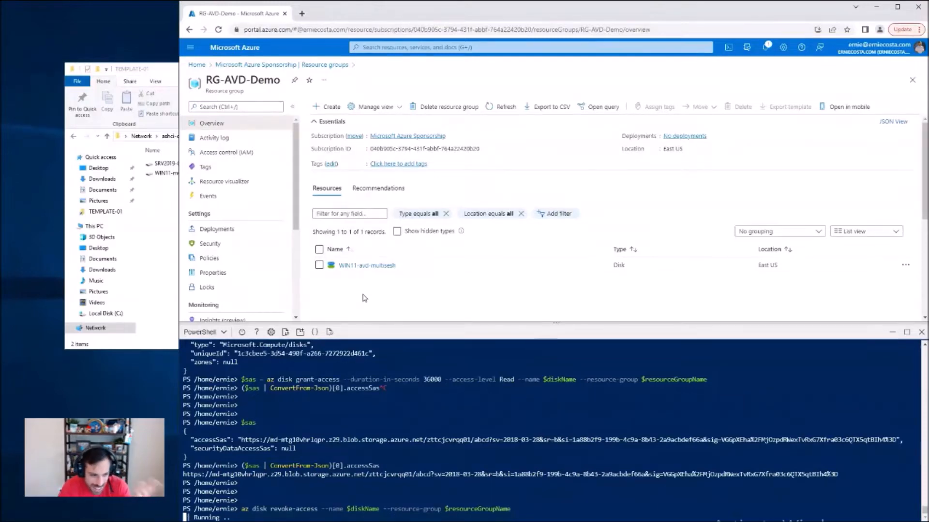
Step: Delete the WIN11-avd-multisesh disk from the RG-AVD-Demo resource group, confirming the deletion with "yes"
left_click(319, 265)
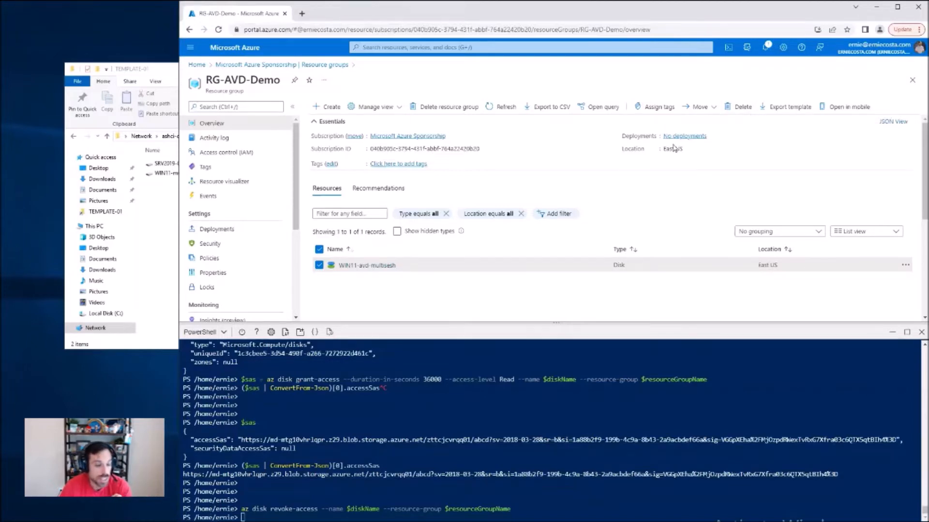
left_click(740, 107)
left_click(801, 202)
type("yes")
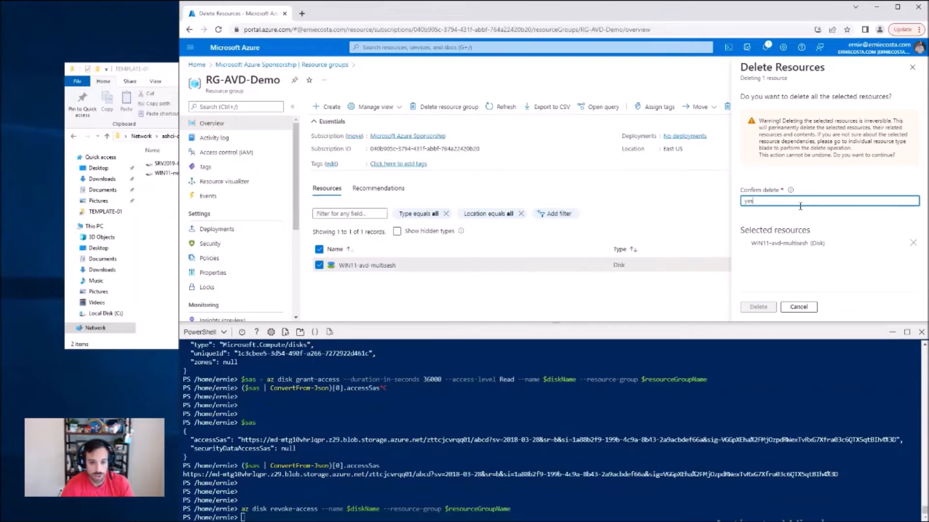
left_click(757, 307)
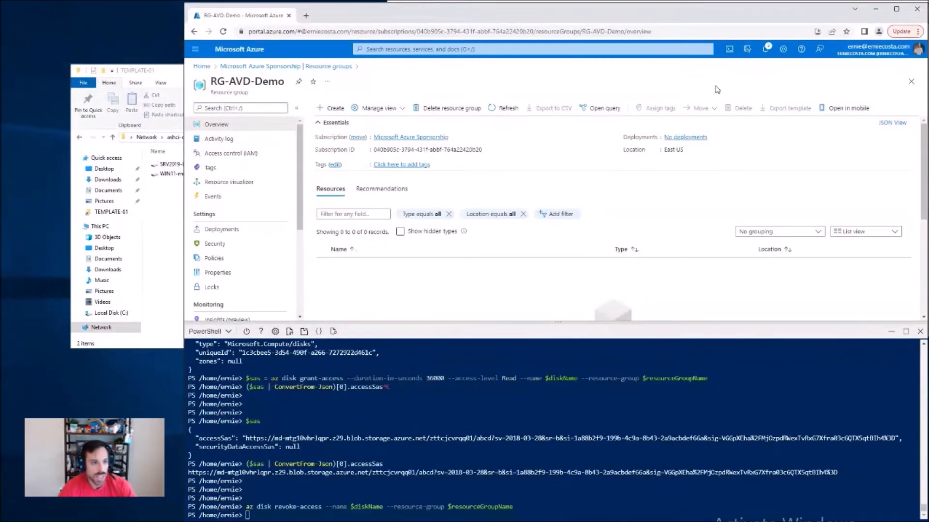
Step: Review WIN11-multi-dyn.vhdx in File Explorer alongside the virtual machines of ASHCI-A01 in Hyper-V Manager
left_click(169, 174)
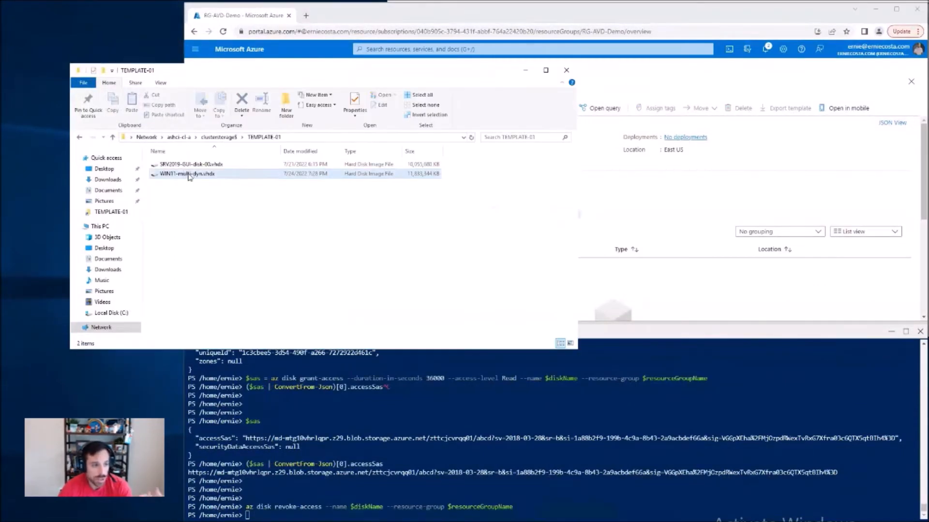
left_click(189, 175)
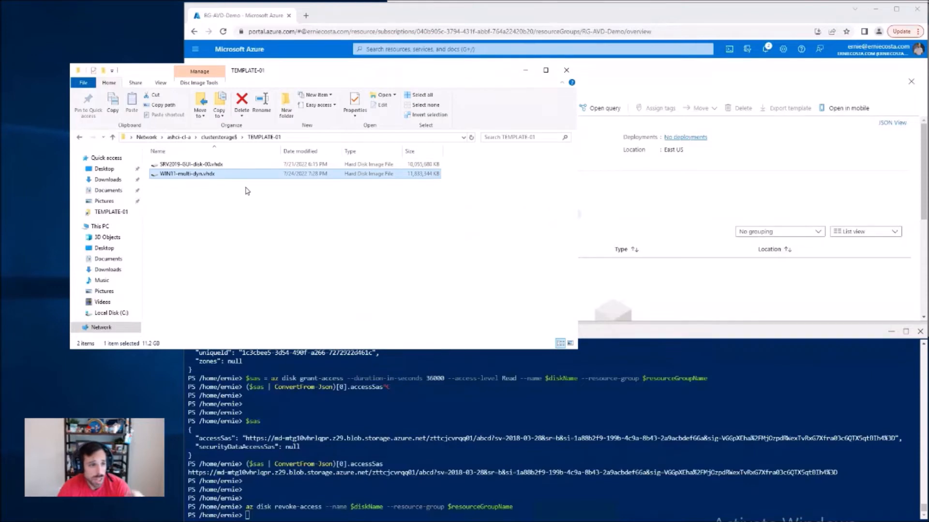
left_click_drag(261, 69, 197, 5)
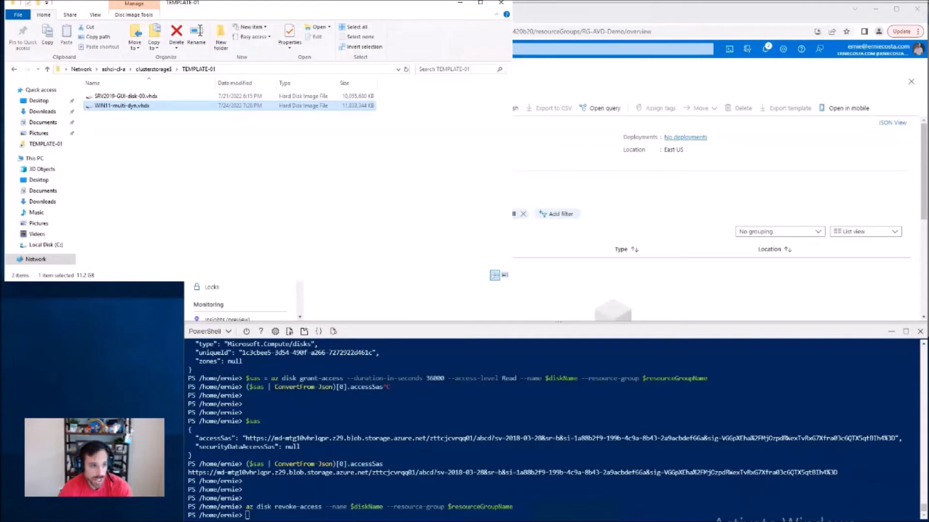
key("alt+Tab")
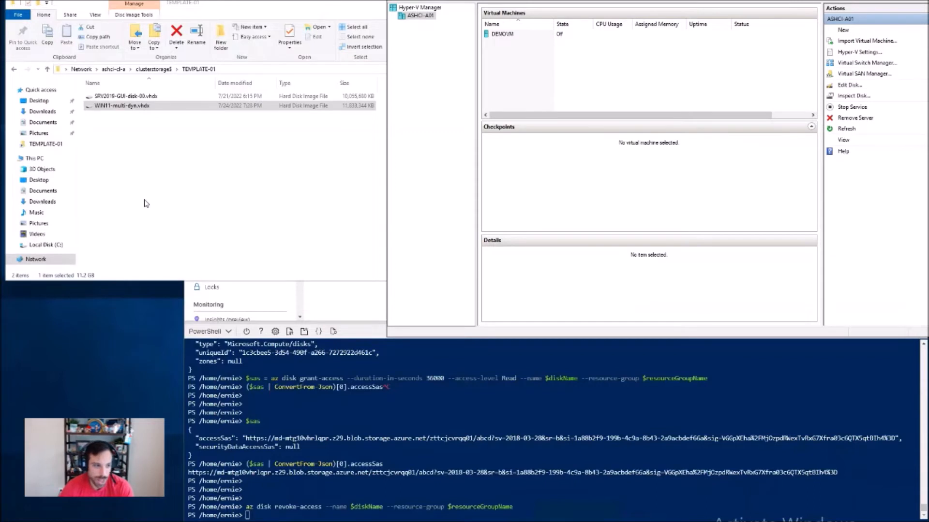
left_click(125, 106)
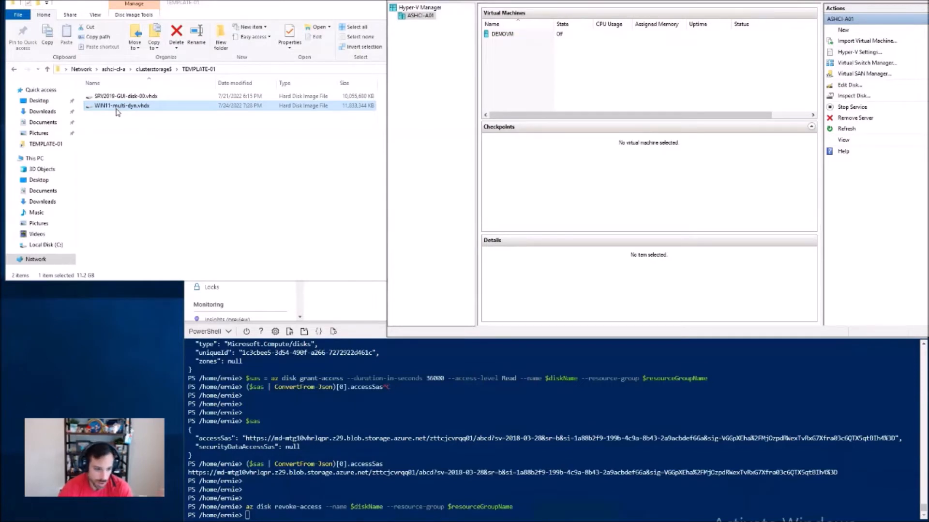
left_click(40, 371)
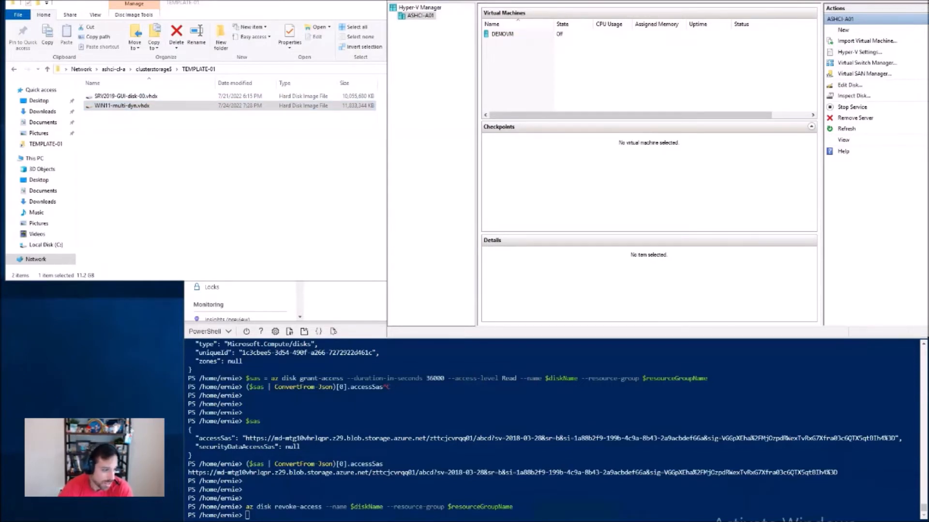
Step: Return to the Azure portal in the browser and close the Cloud Shell pane
left_click(346, 322)
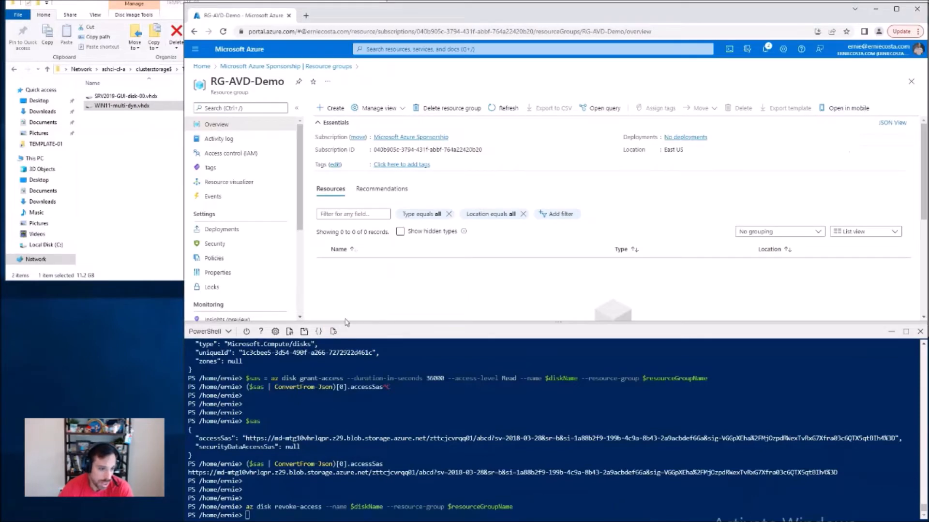
left_click(921, 332)
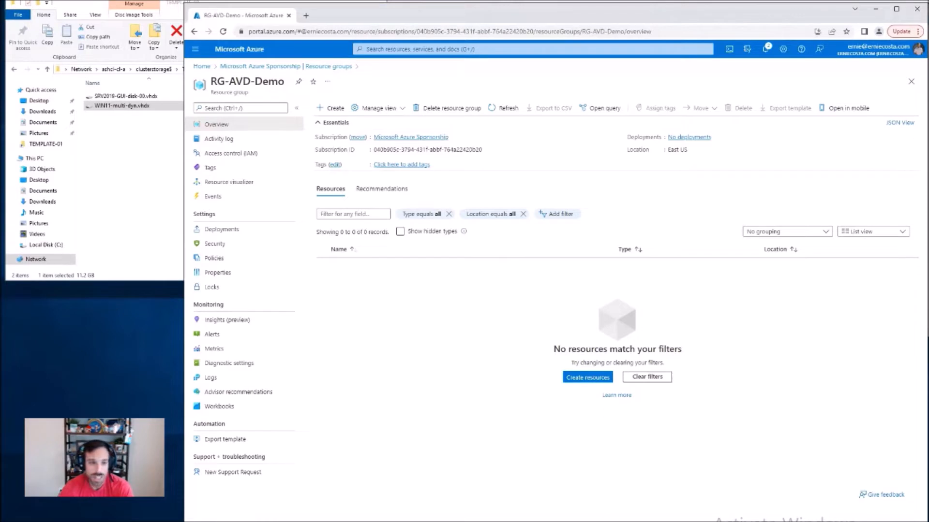
Step: Open Servers - Azure Arc via a search for "server" and start generating a script to add a single server
left_click(513, 50)
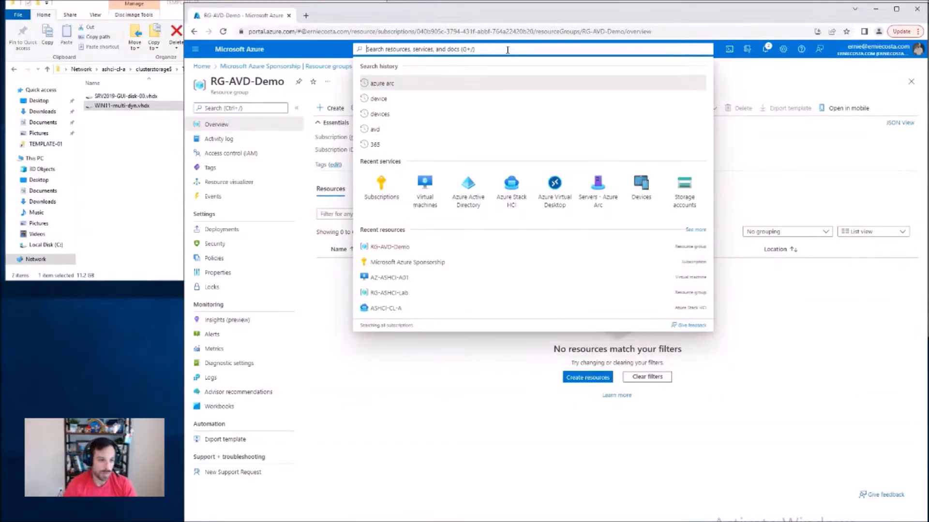
type("server")
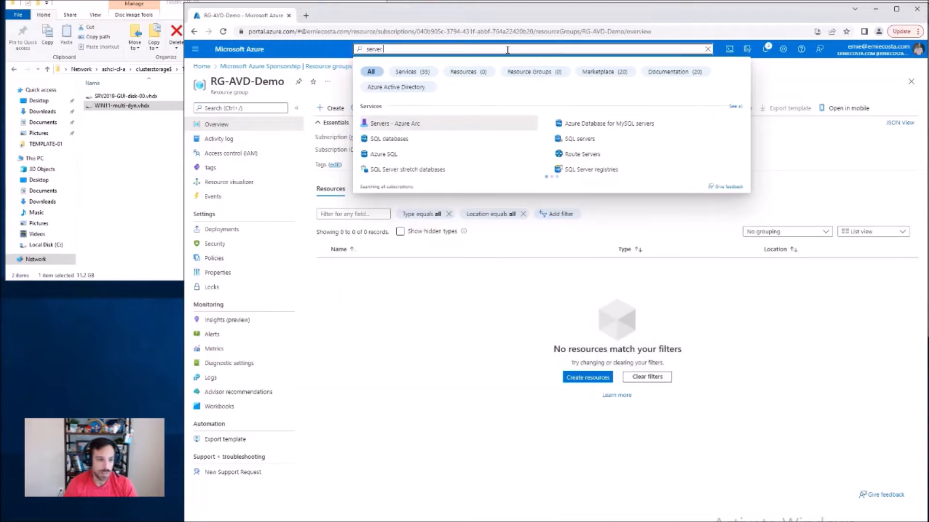
left_click(417, 125)
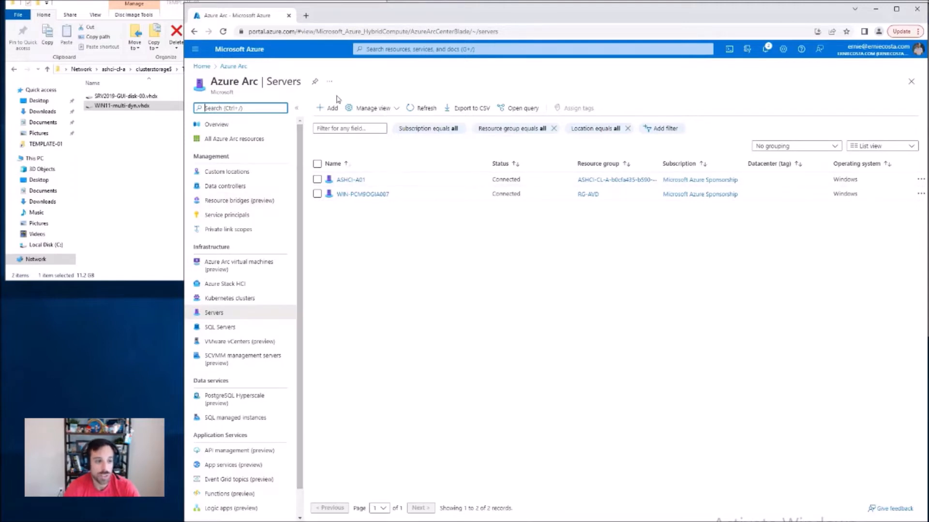
left_click(325, 108)
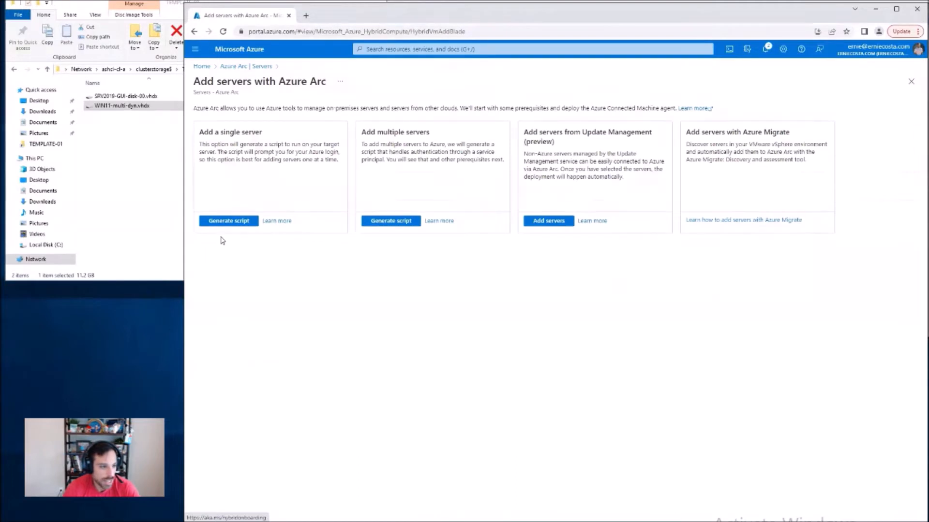
left_click(231, 222)
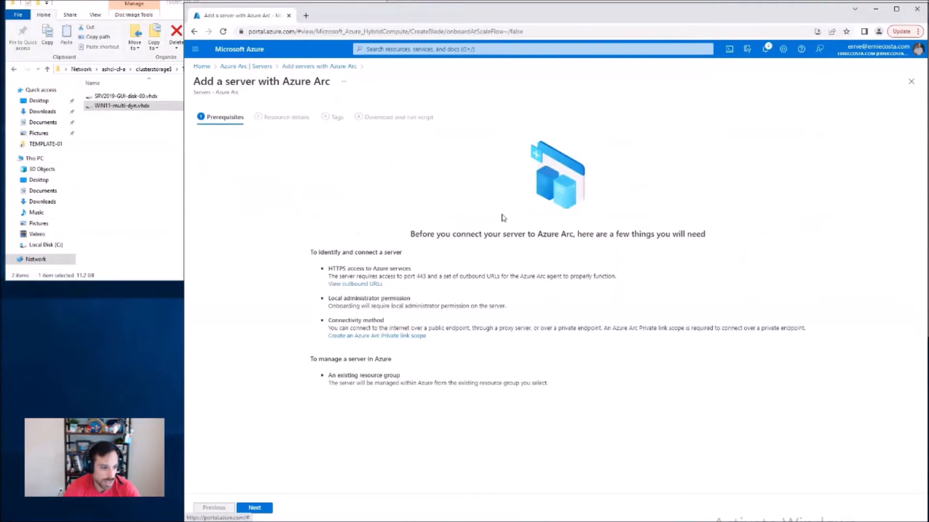
left_click(248, 509)
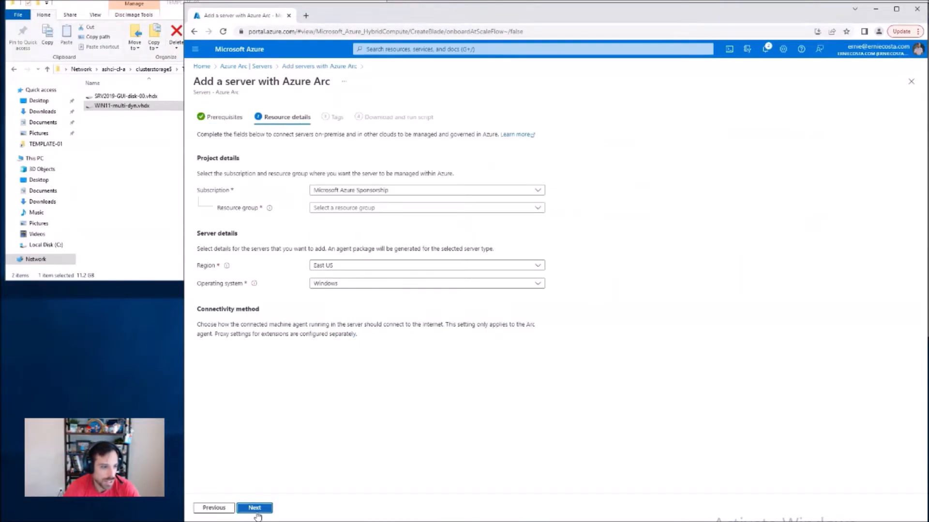
Step: Set the server's resource group to RG-AVD-Demo and generate the onboarding script, leaving all tags empty
left_click(412, 208)
left_click(362, 310)
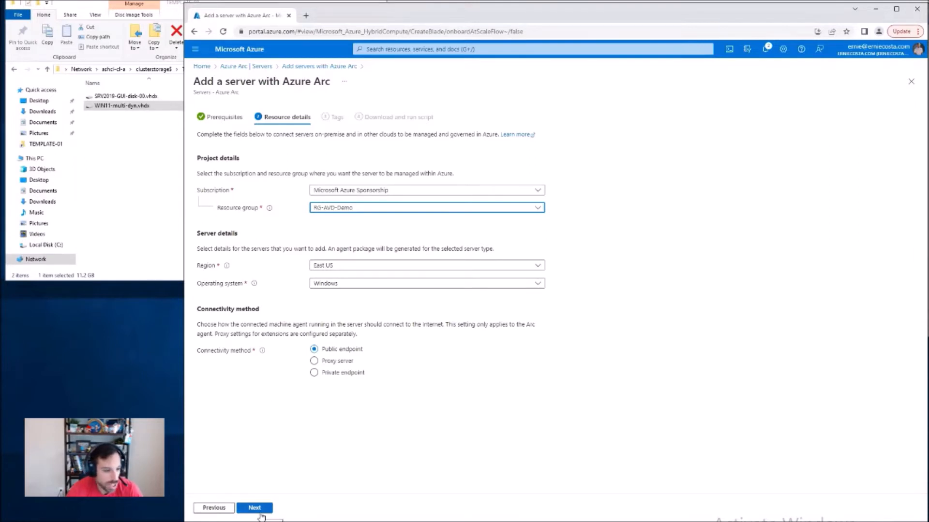
left_click(260, 513)
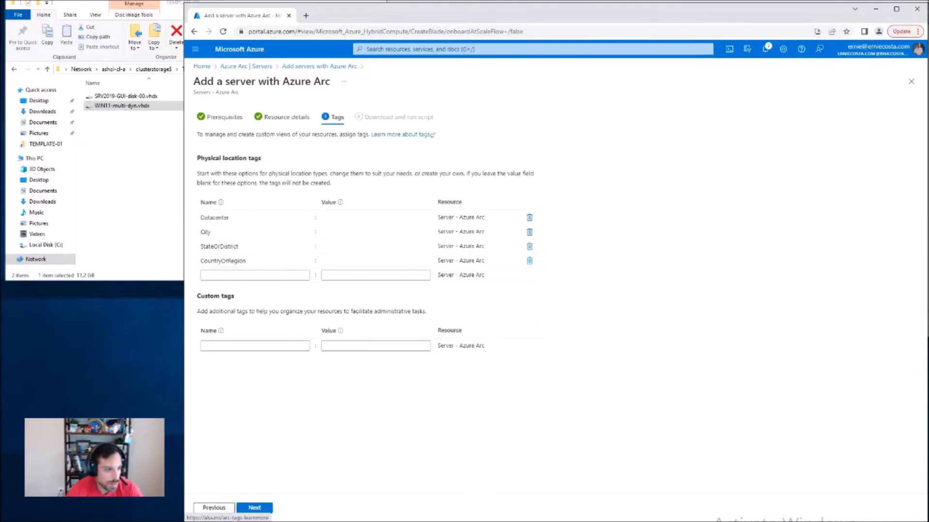
left_click(287, 117)
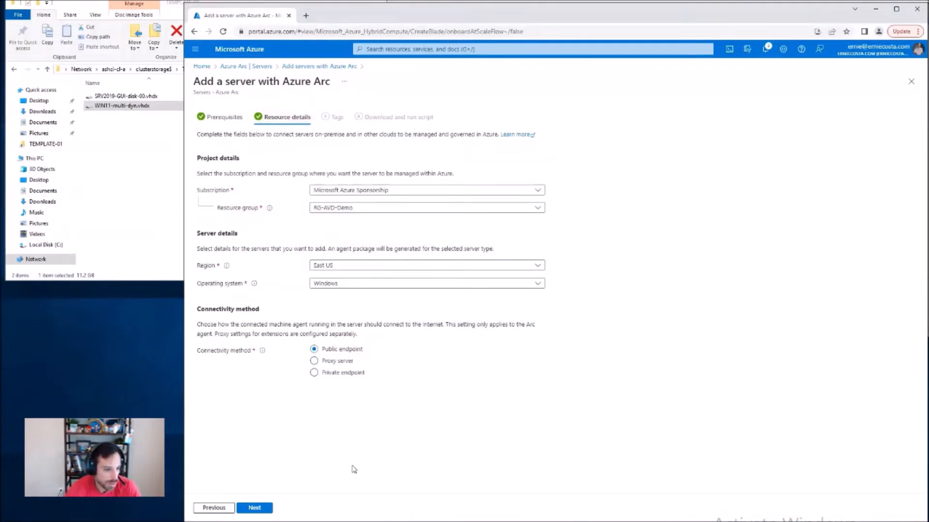
left_click(255, 510)
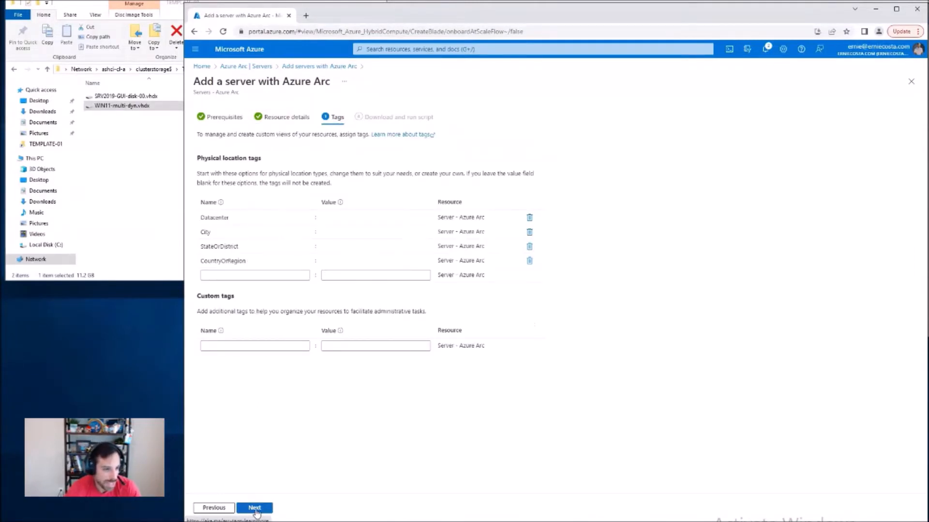
left_click(255, 508)
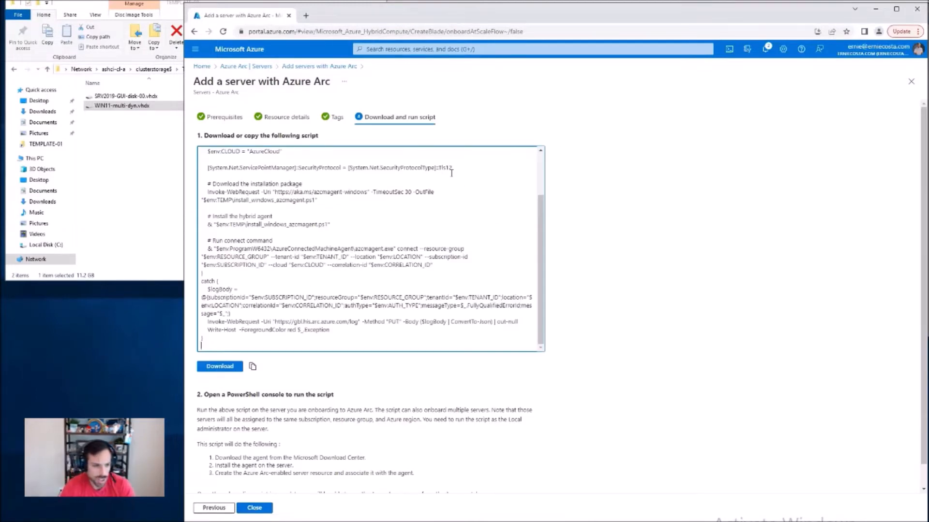
Step: Copy the generated Azure Arc onboarding script and place it in a new document in the text editor
scroll(416, 238, "down", 2)
scroll(403, 246, "up", 2)
scroll(395, 251, "down", 2)
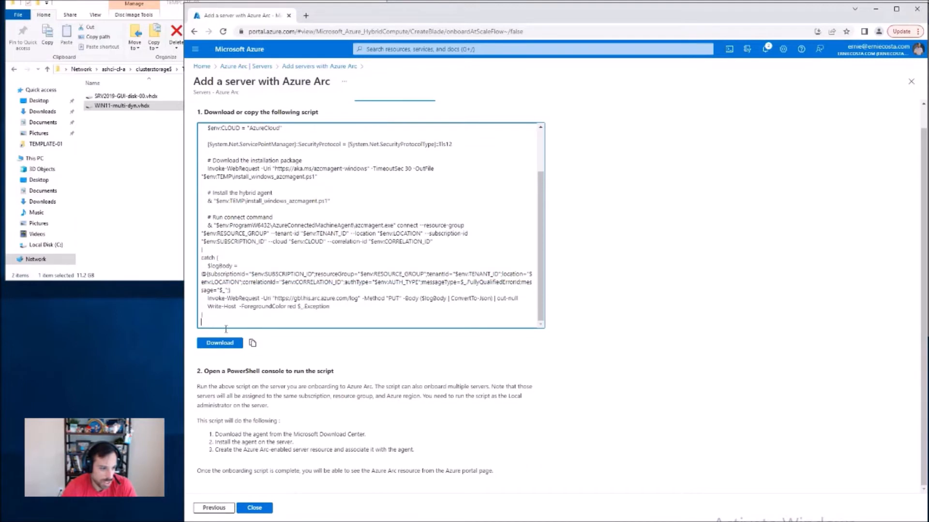
left_click(253, 343)
key("super")
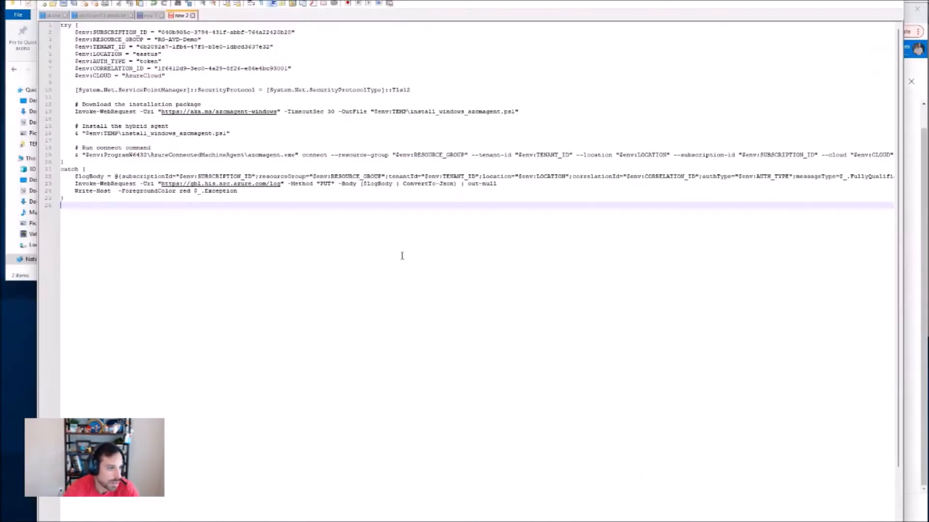
Step: Examine the onboarding script's subscription, resource group and location variables, plus its package download and connect commands
key("ctrl+a")
left_click(251, 198)
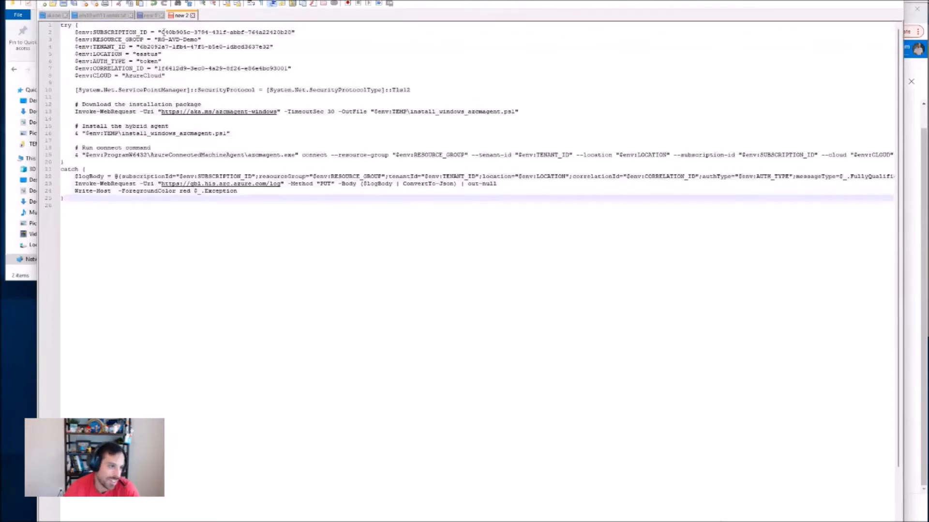
left_click(169, 33)
double_click(169, 33)
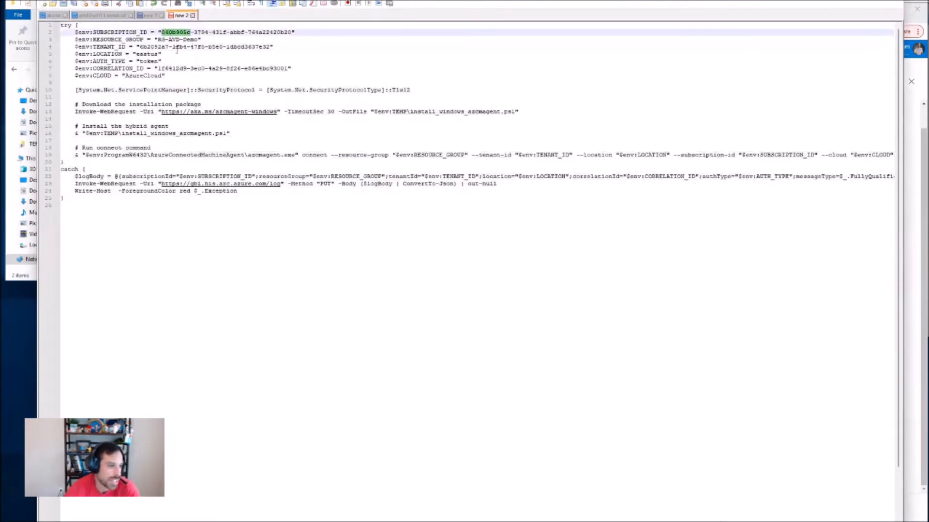
double_click(161, 39)
double_click(154, 54)
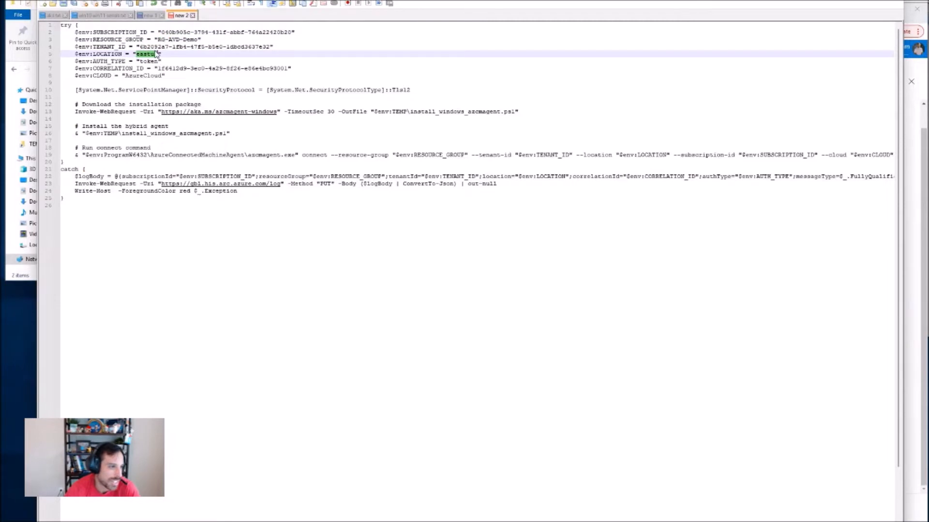
left_click(251, 219)
key("ctrl+a")
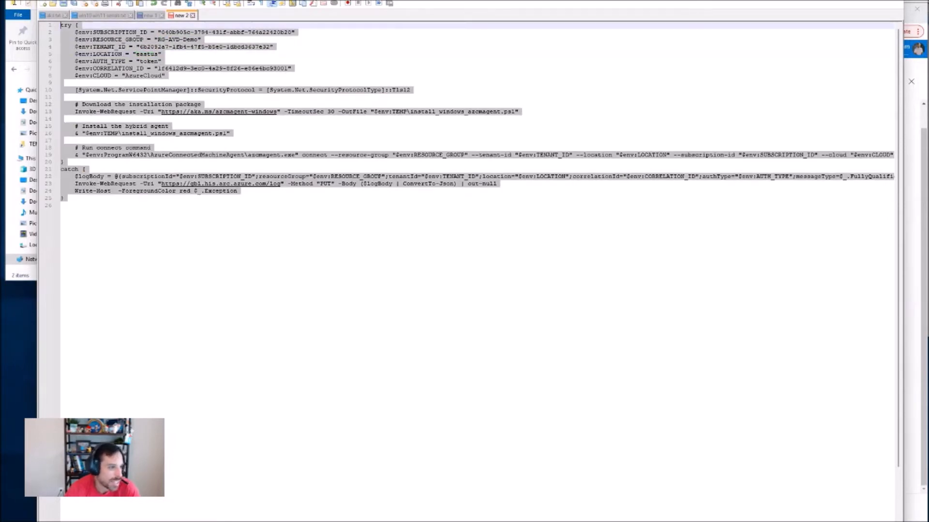
left_click(189, 242)
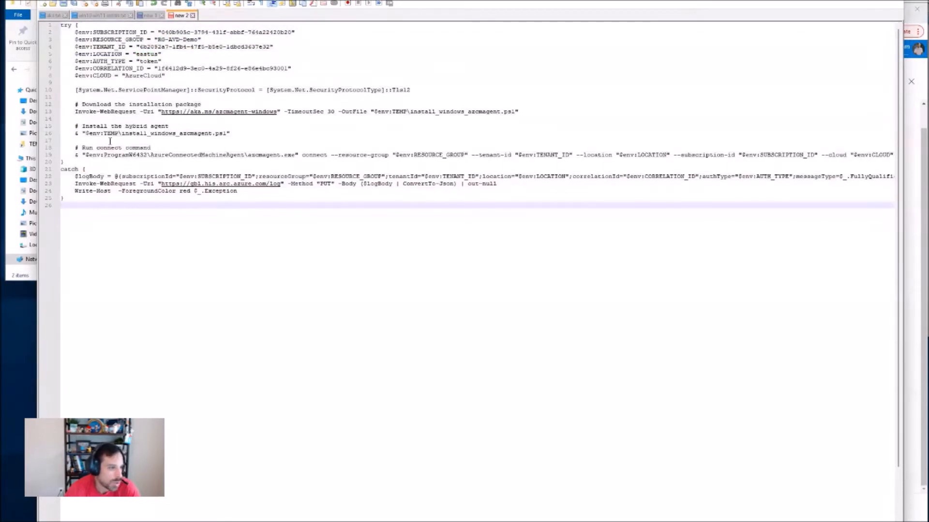
left_click_drag(87, 140, 518, 155)
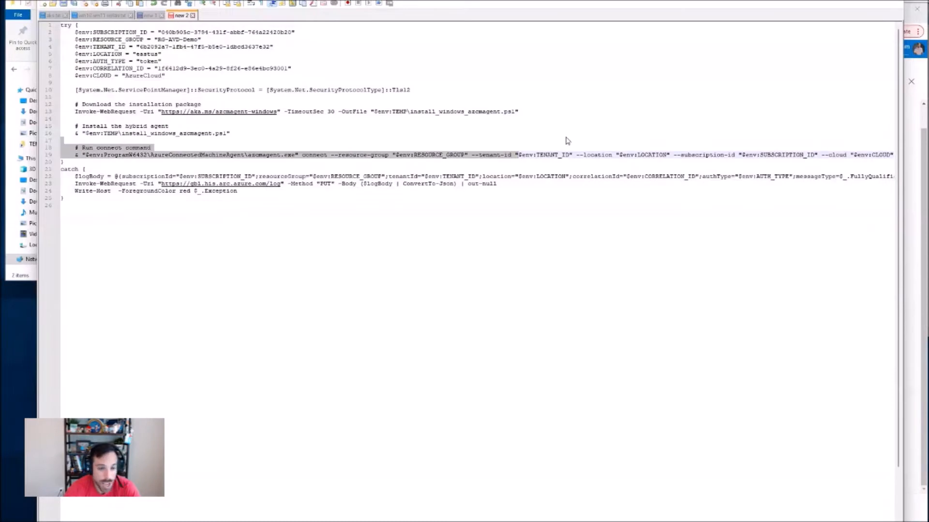
left_click(568, 137)
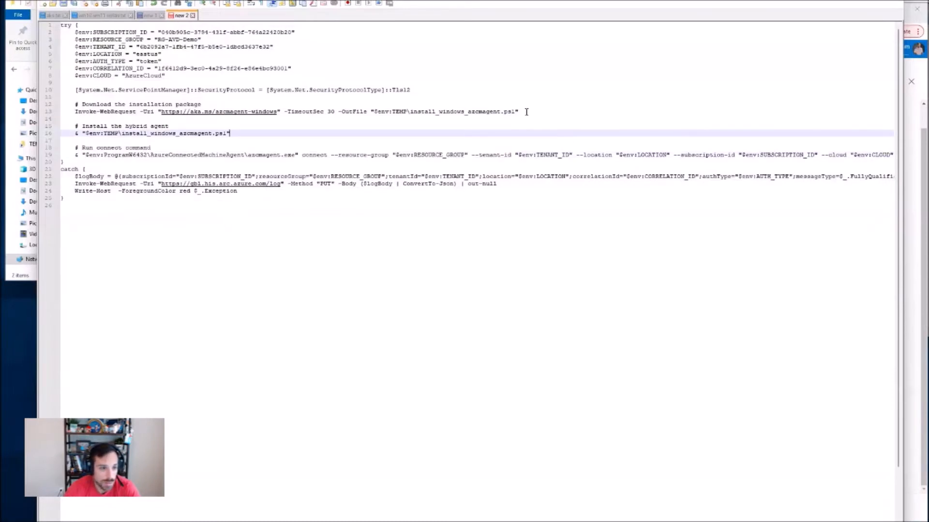
left_click_drag(526, 112, 419, 104)
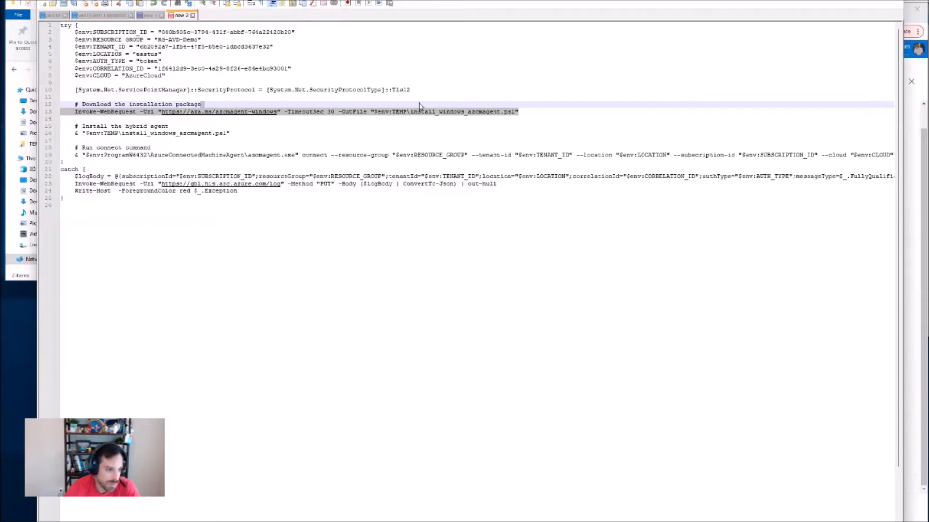
left_click(426, 215)
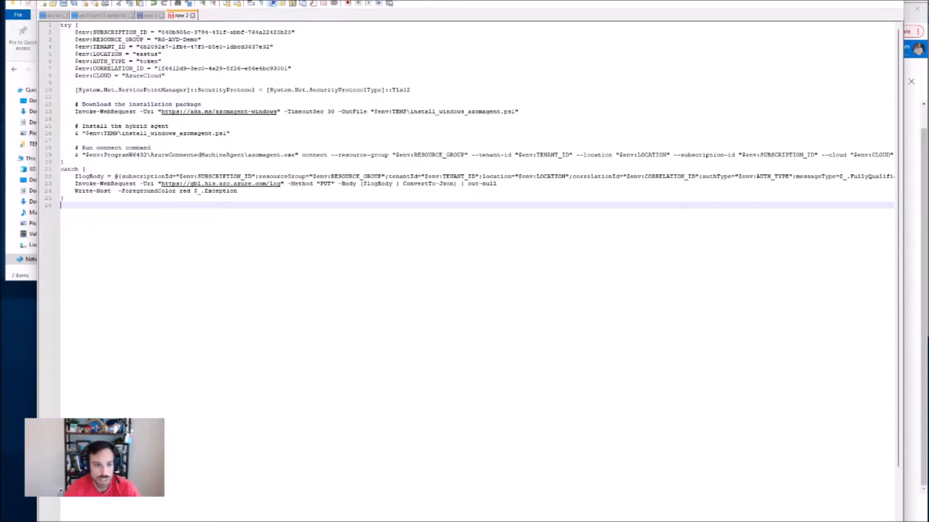
Step: Return to the browser, close the Azure Arc server wizard, and go to the Azure portal home page
left_click(840, 1)
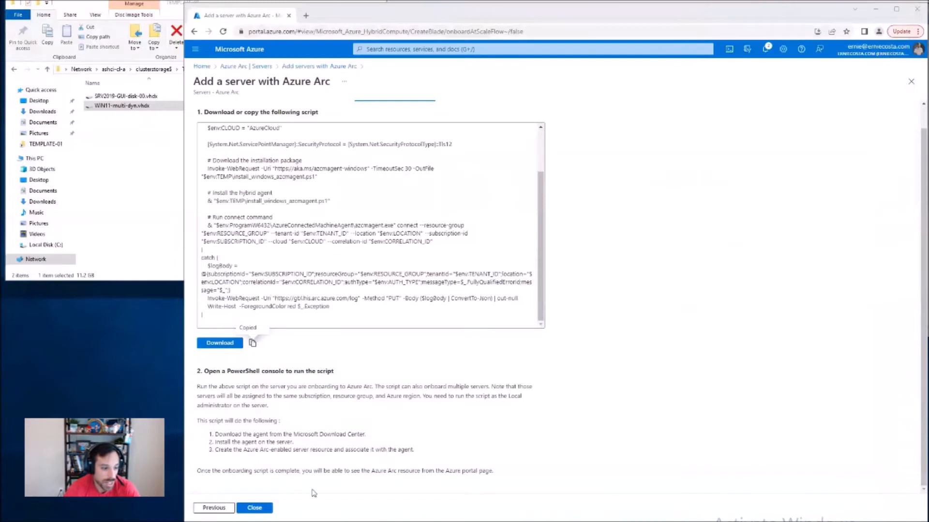
left_click(251, 508)
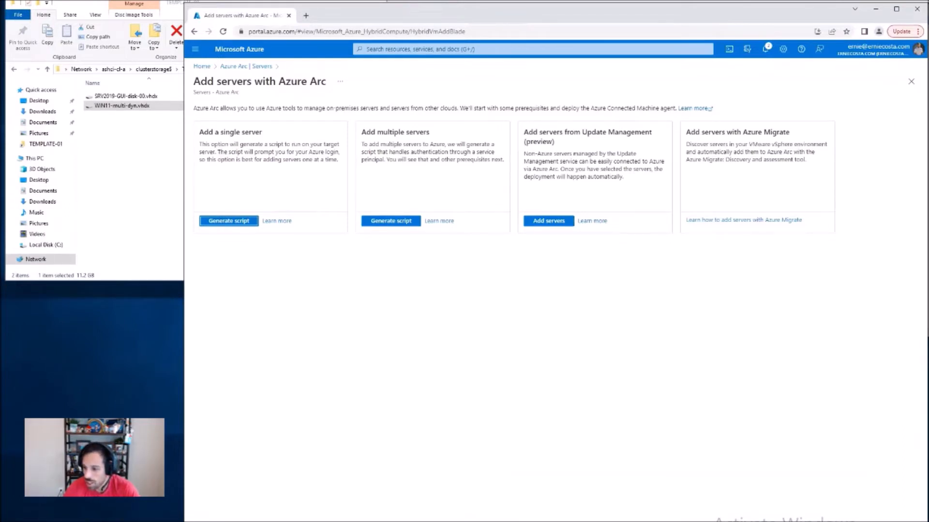
left_click(203, 68)
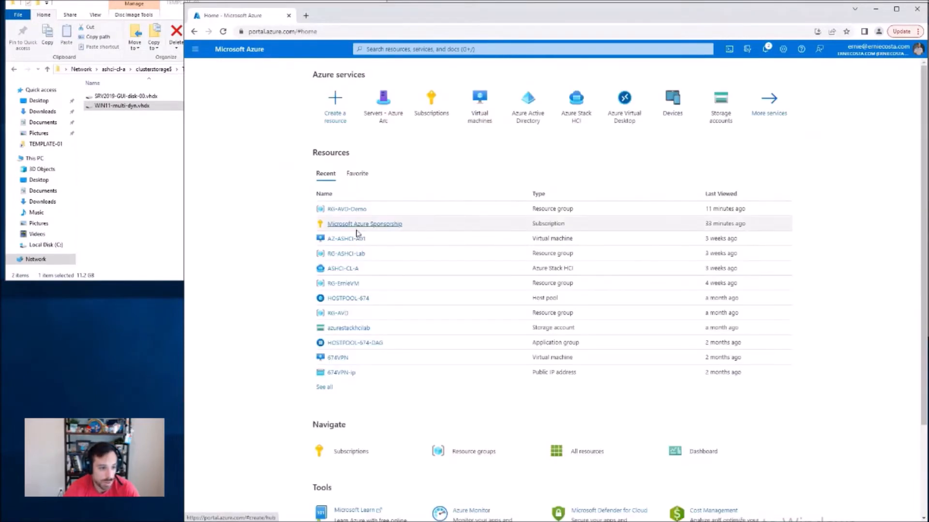
Step: Find the Azure Virtual Desktop service by searching for "azure virtual desktop" and start creating a host pool
left_click(484, 49)
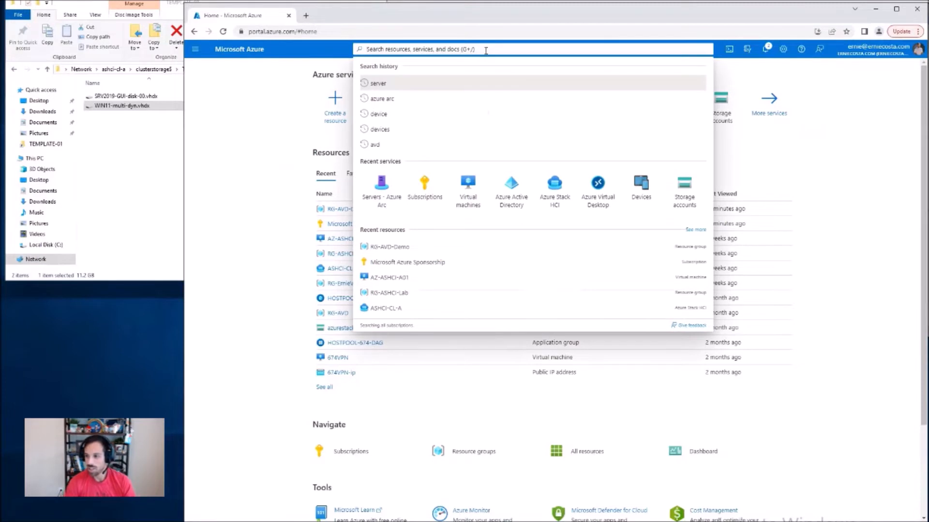
type("azur")
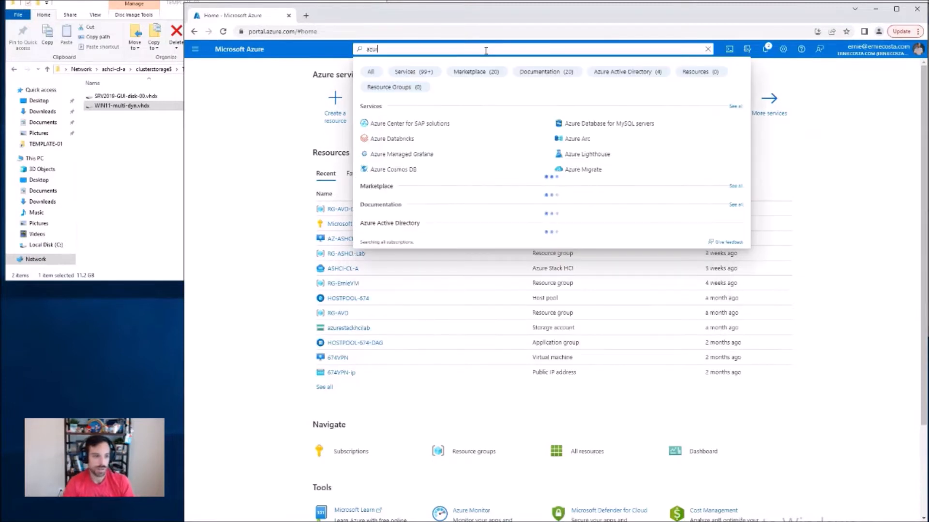
type("e virtual desktop")
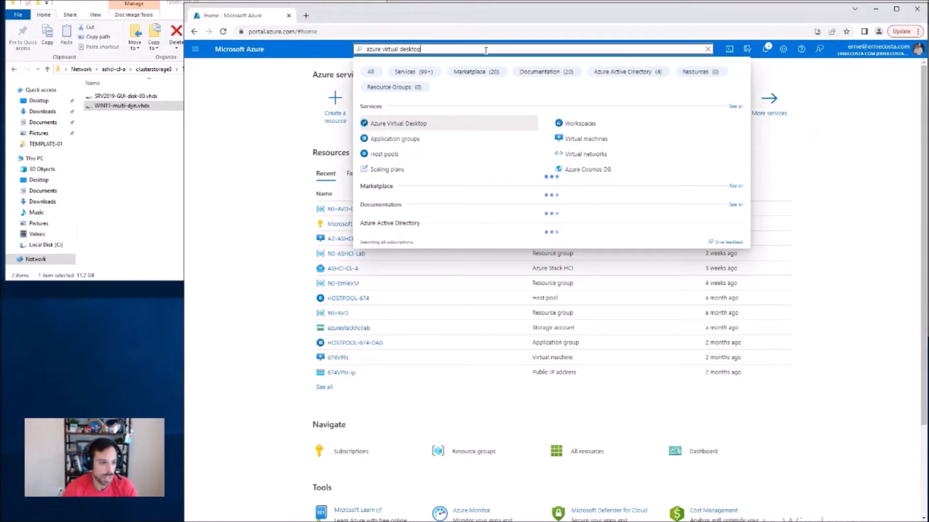
left_click(423, 125)
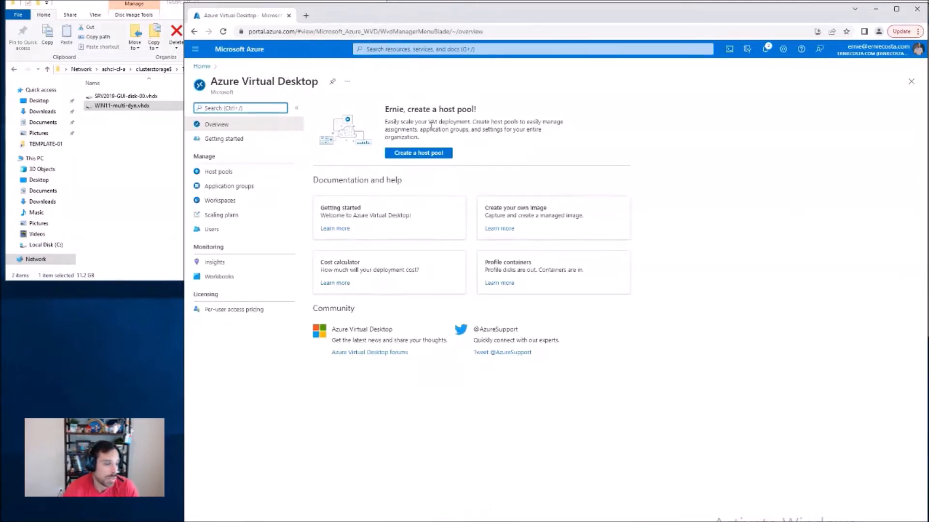
left_click(418, 152)
Step: Assign the host pool to resource group RG-AVD-Demo, name it HOSTPOOL-Demo, and set its type to Pooled
left_click(405, 170)
left_click(341, 270)
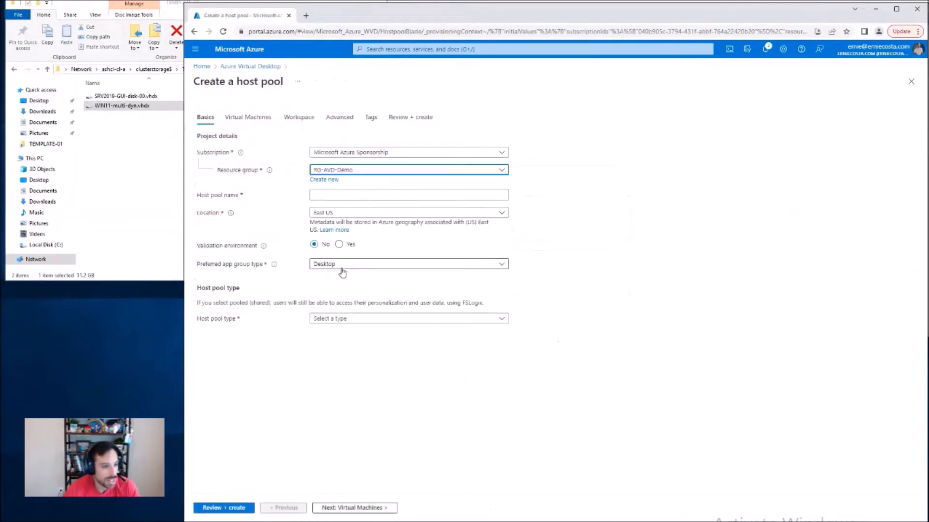
left_click(328, 195)
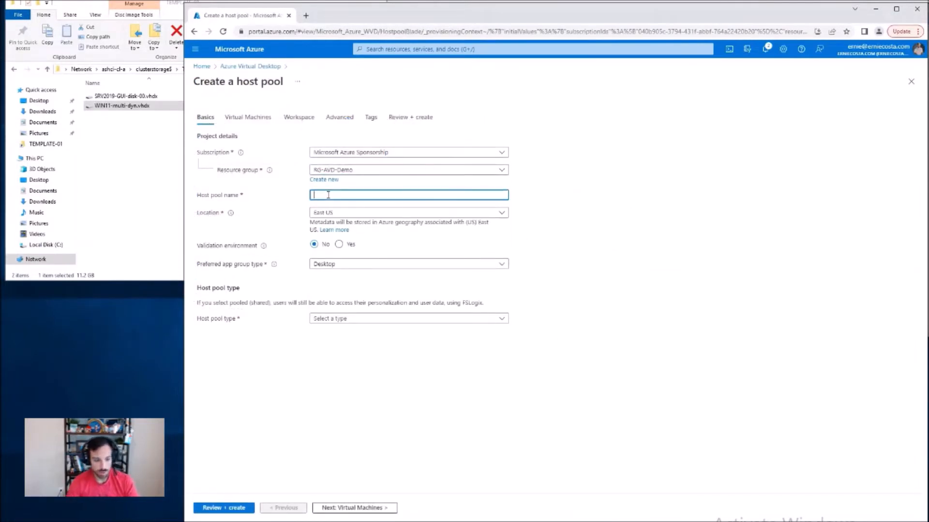
type("HOSTPOOL-")
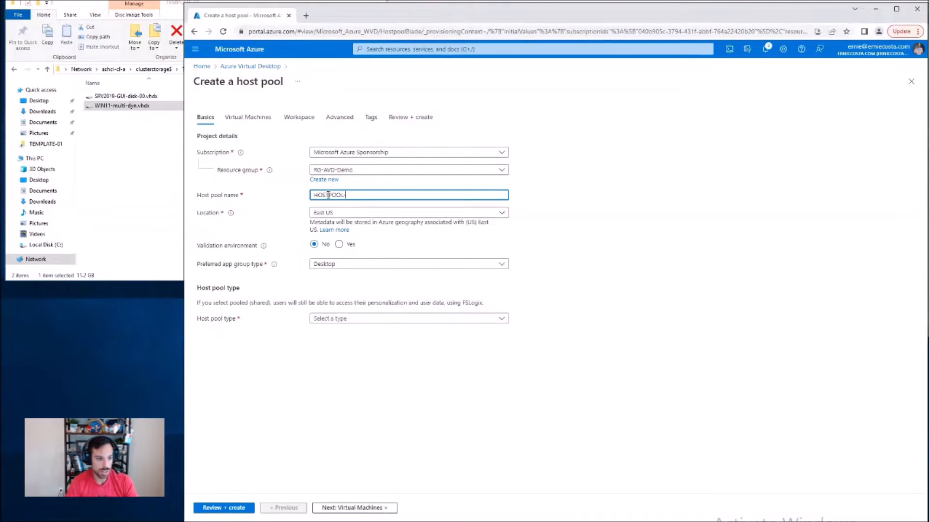
type("Demo")
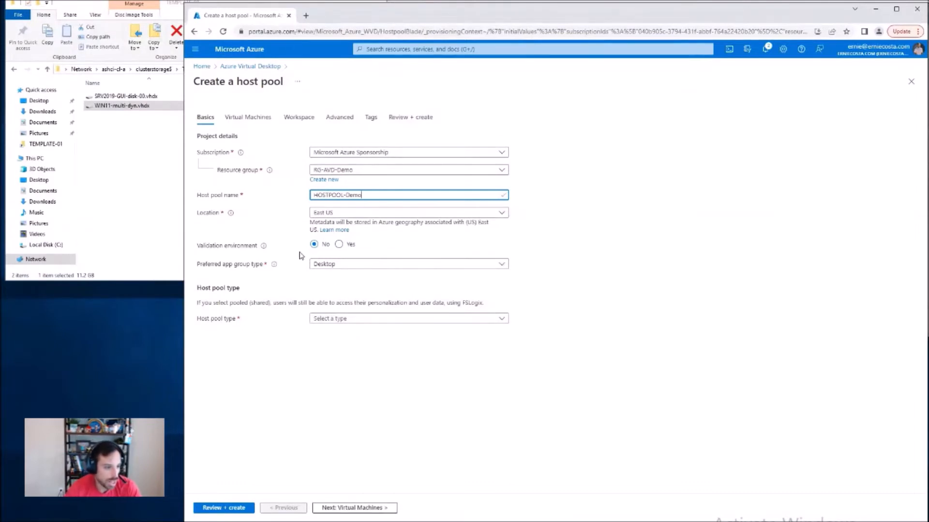
left_click(375, 320)
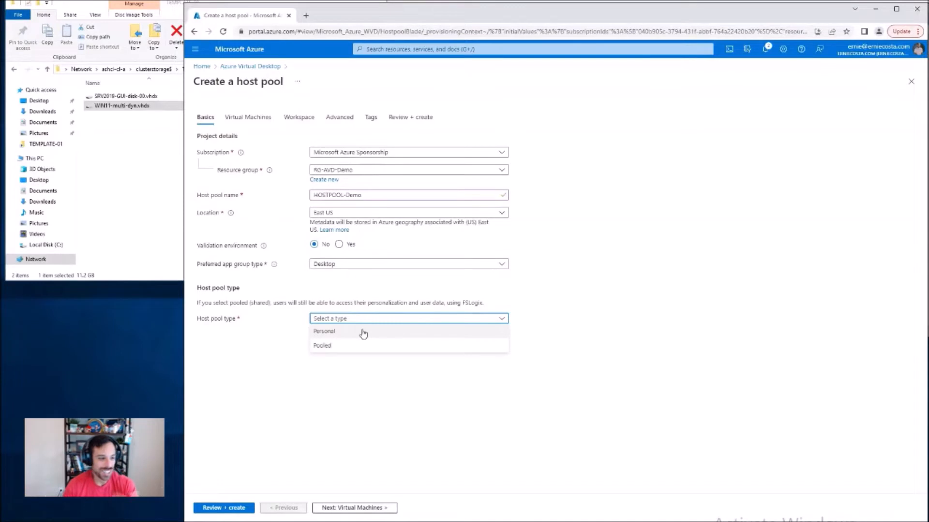
left_click(356, 347)
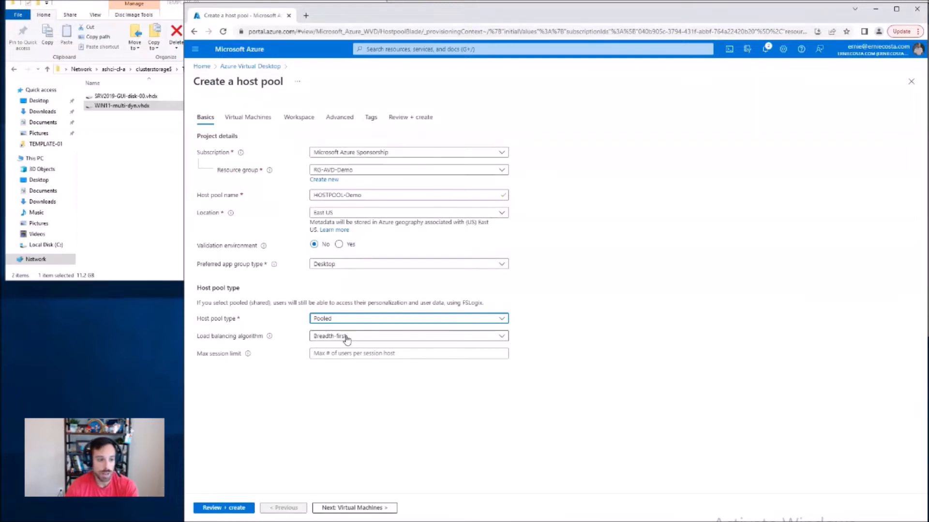
Step: Keep the host pool's load balancing algorithm at Breadth-first and set its max session limit to 10
left_click(476, 340)
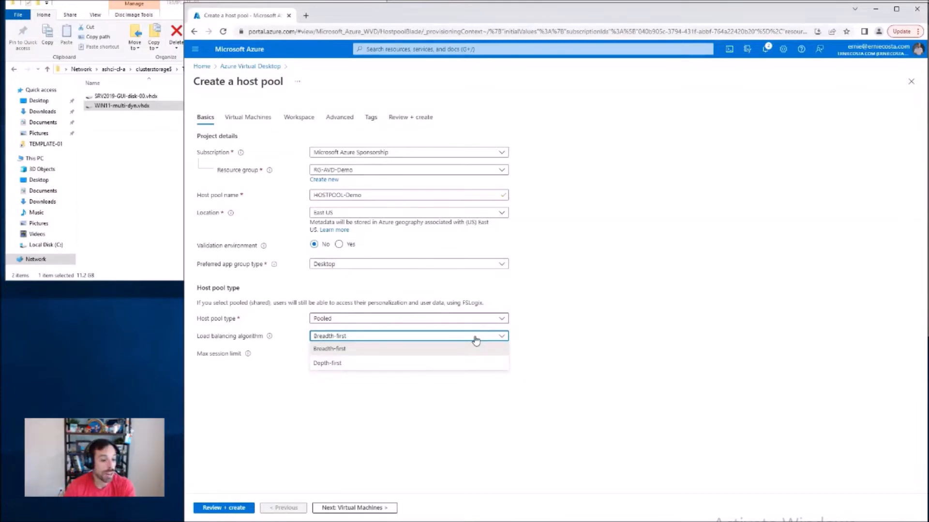
left_click(480, 348)
left_click(455, 354)
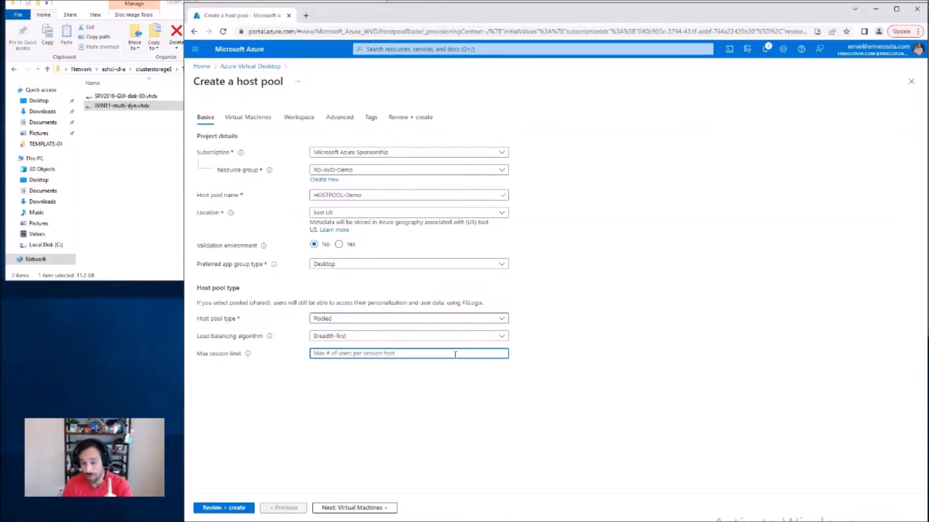
type("10")
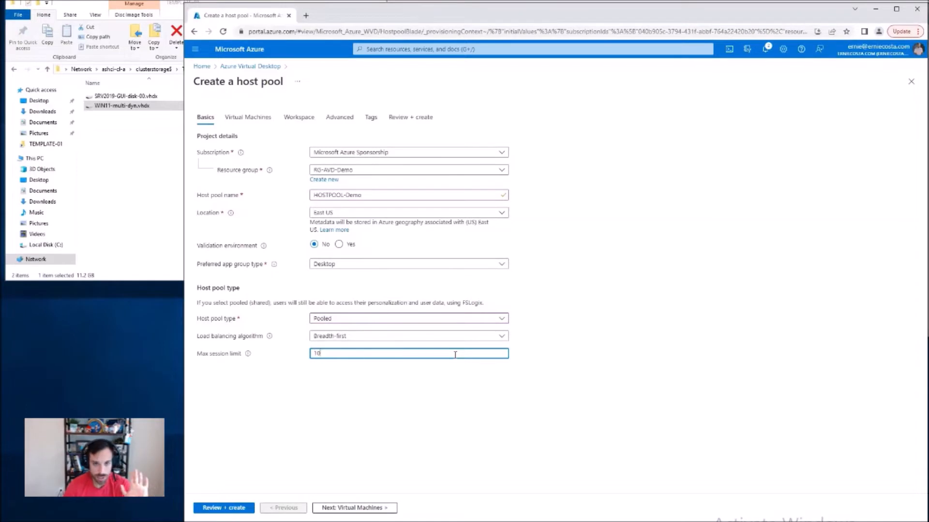
left_click(390, 508)
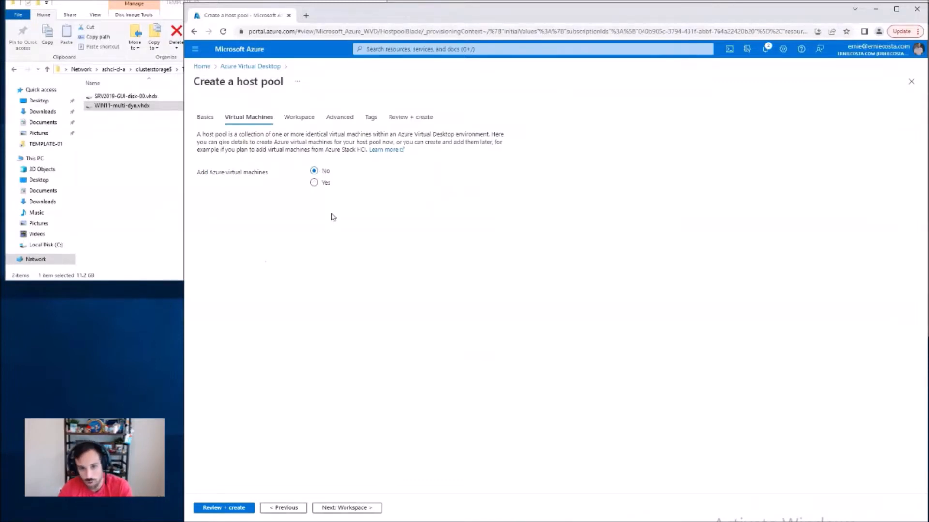
Step: Skip adding Azure virtual machines and register the desktop app group with a new workspace named WORKSPACE-Demo
left_click(341, 509)
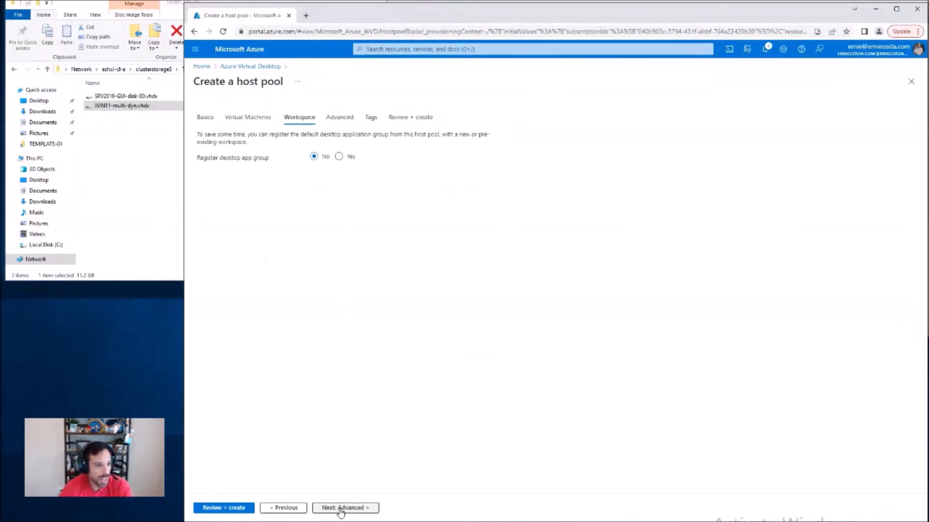
left_click(348, 159)
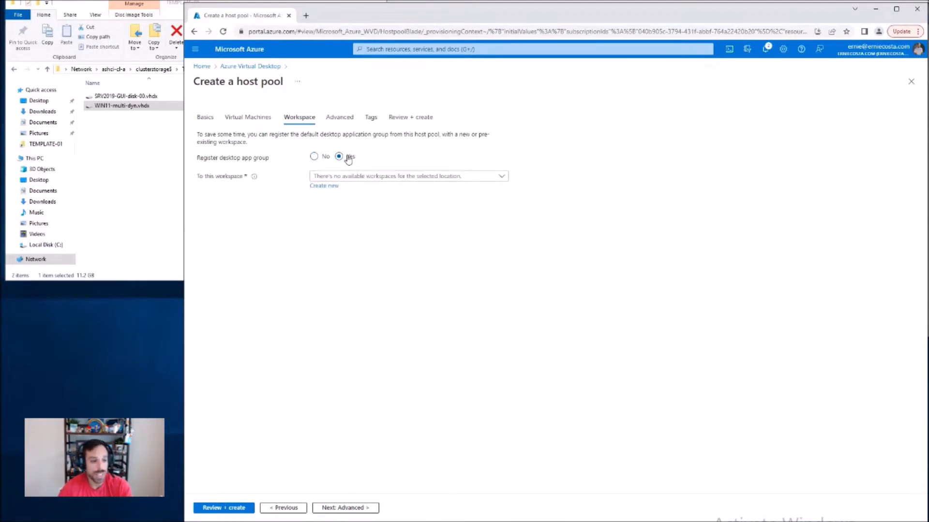
left_click(371, 177)
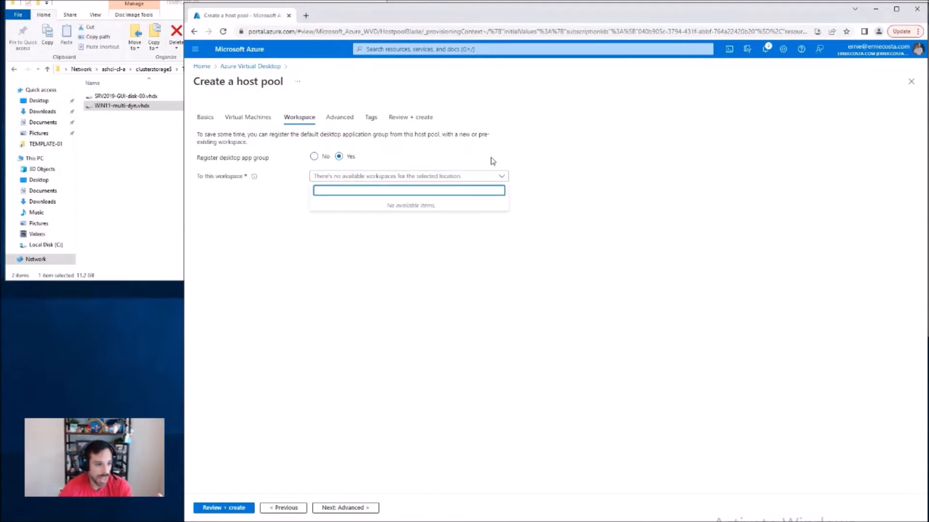
left_click(561, 165)
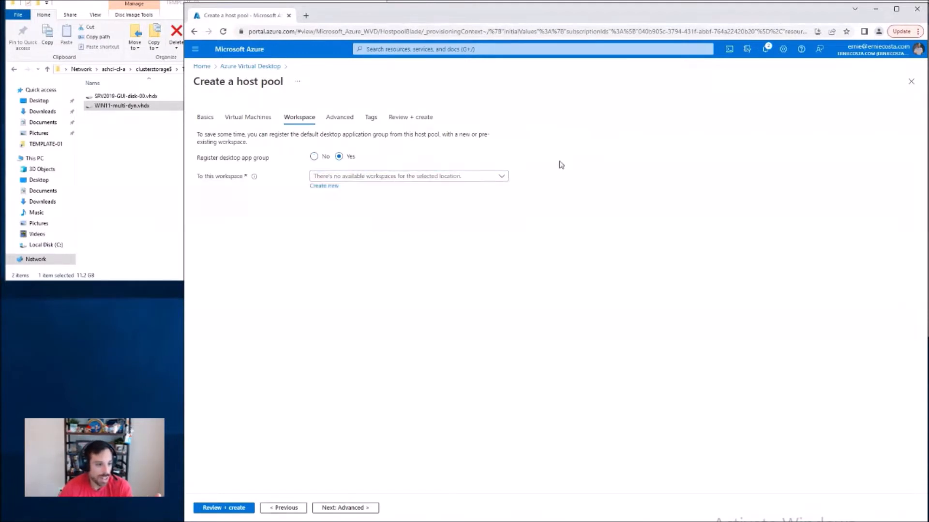
left_click(323, 186)
type("WORKS")
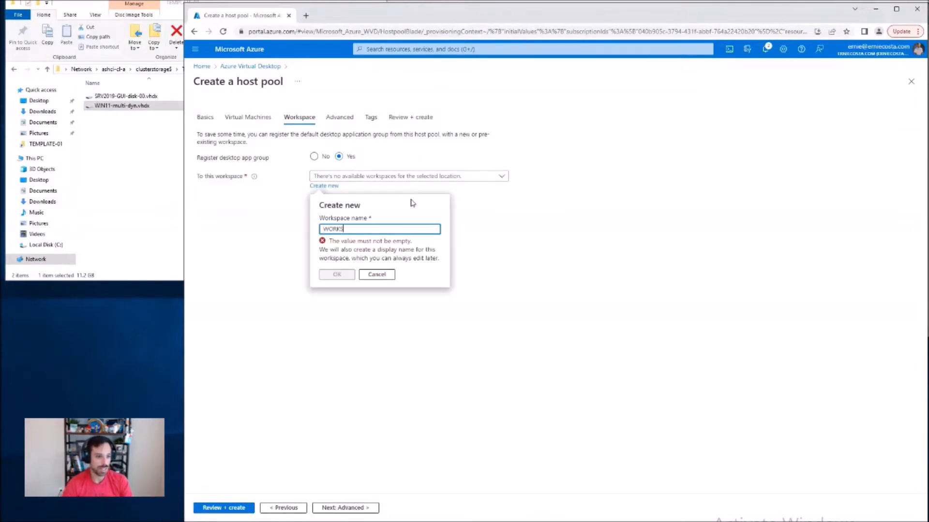
type("PACE-Demo")
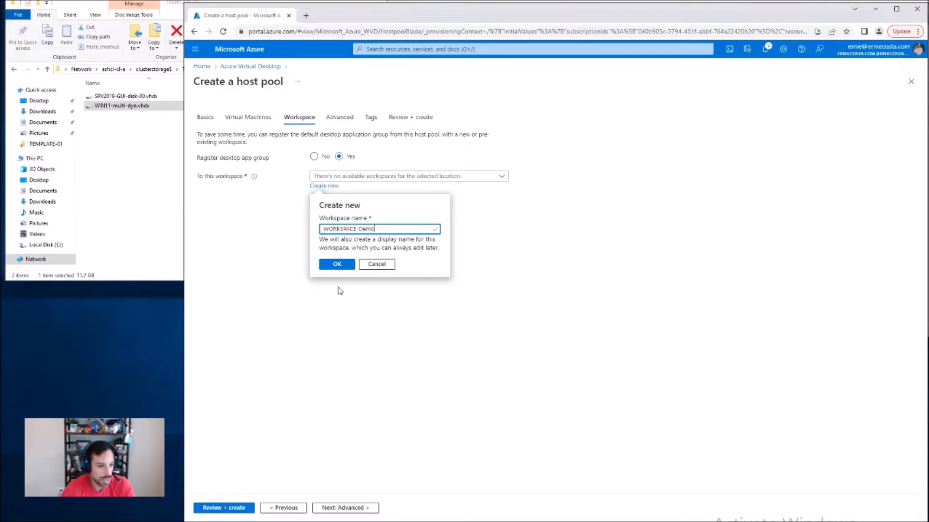
left_click(348, 267)
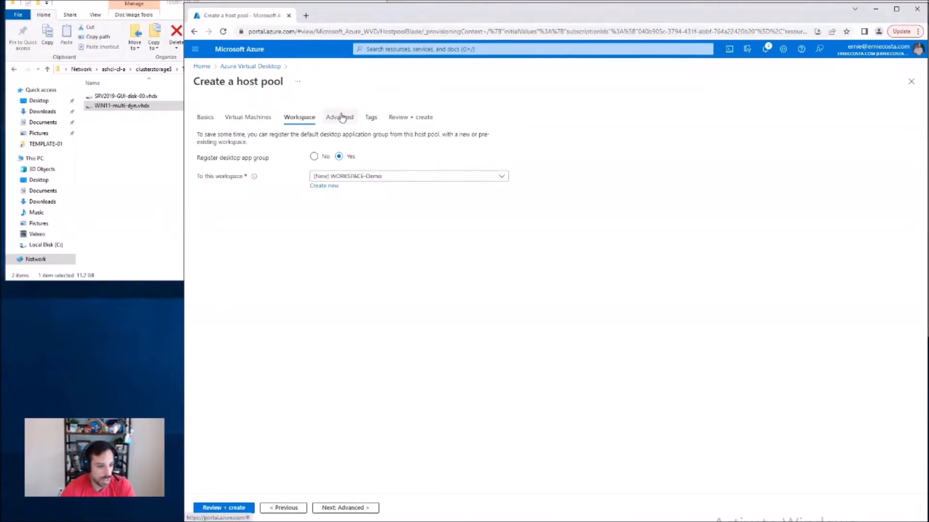
Step: Leave diagnostics settings disabled, validate the host pool configuration, and create the host pool
left_click(360, 510)
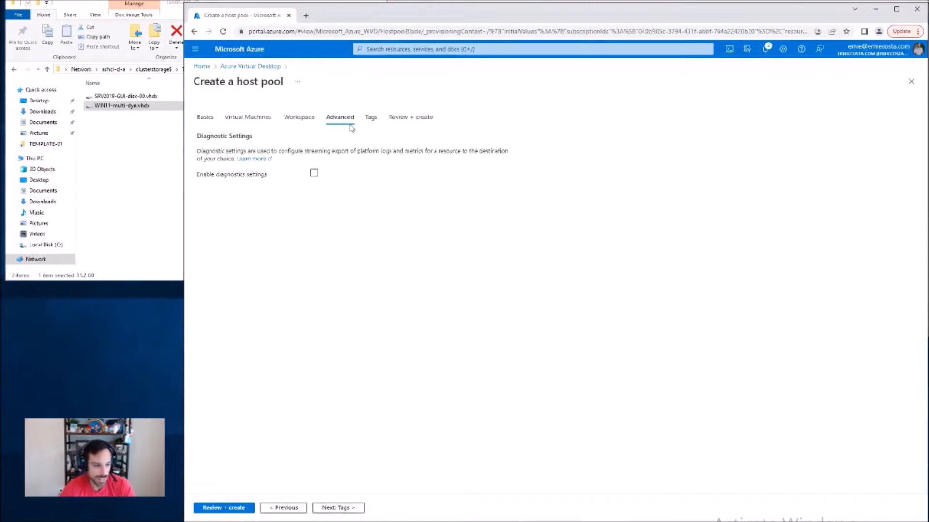
left_click(229, 509)
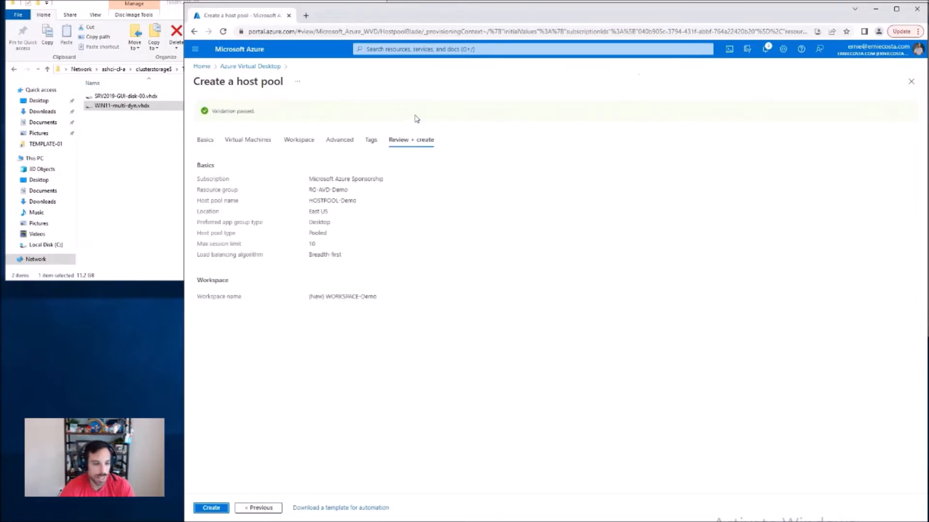
left_click(223, 509)
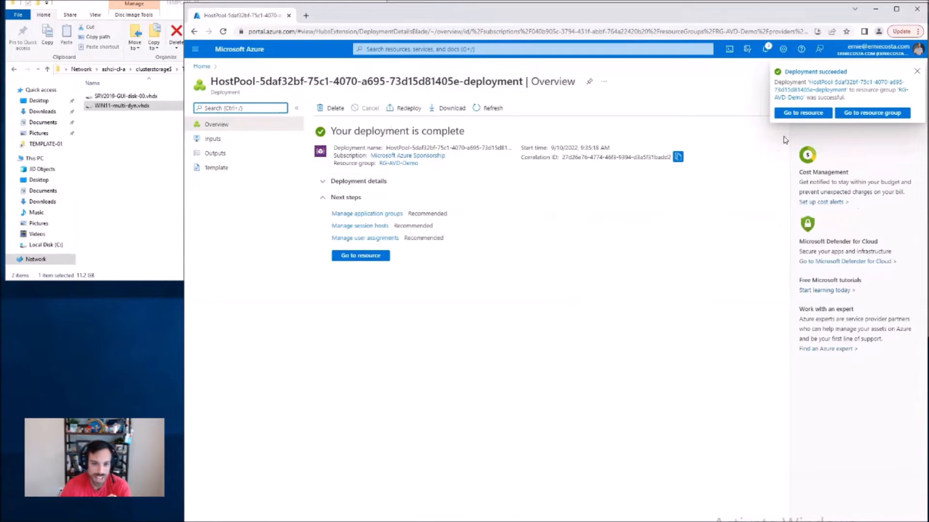
Step: Open the deployed HOSTPOOL-Demo resource and check the expiration date of its registration key
left_click(802, 112)
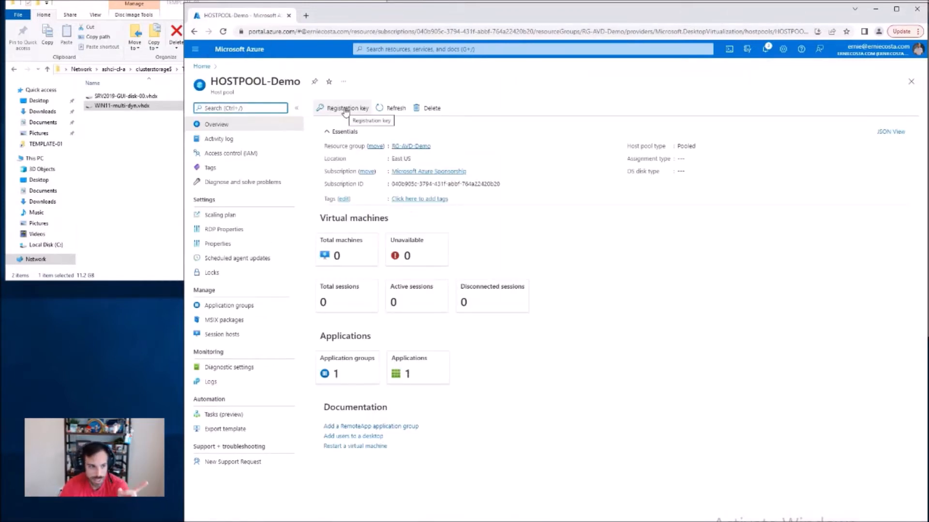
left_click(345, 109)
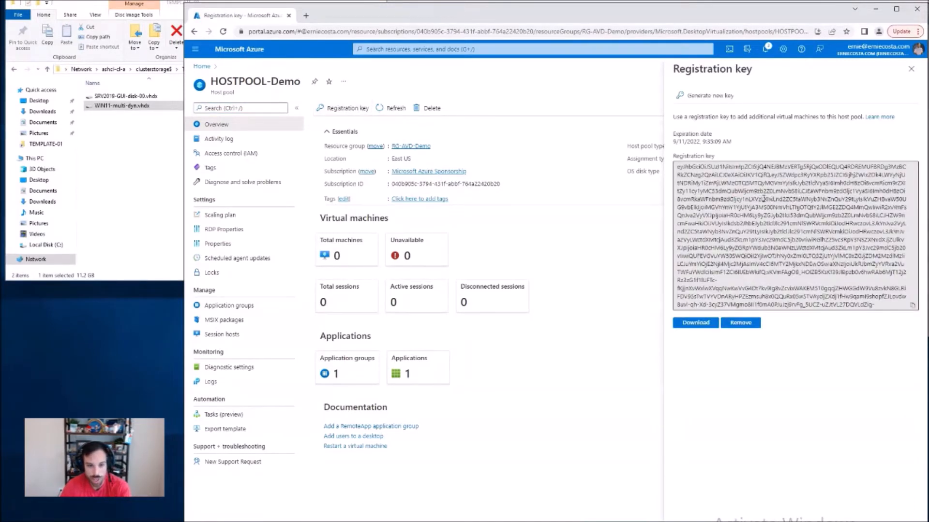
left_click_drag(723, 142, 690, 144)
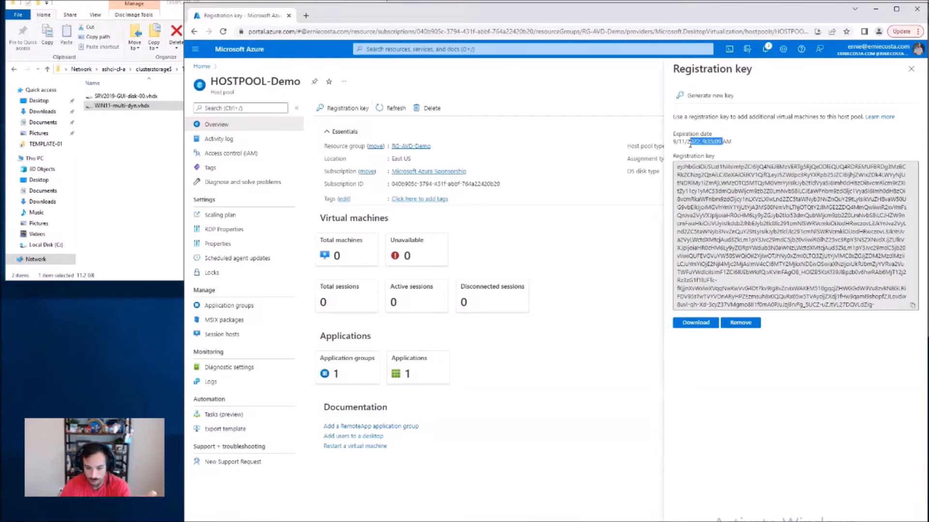
left_click(723, 143)
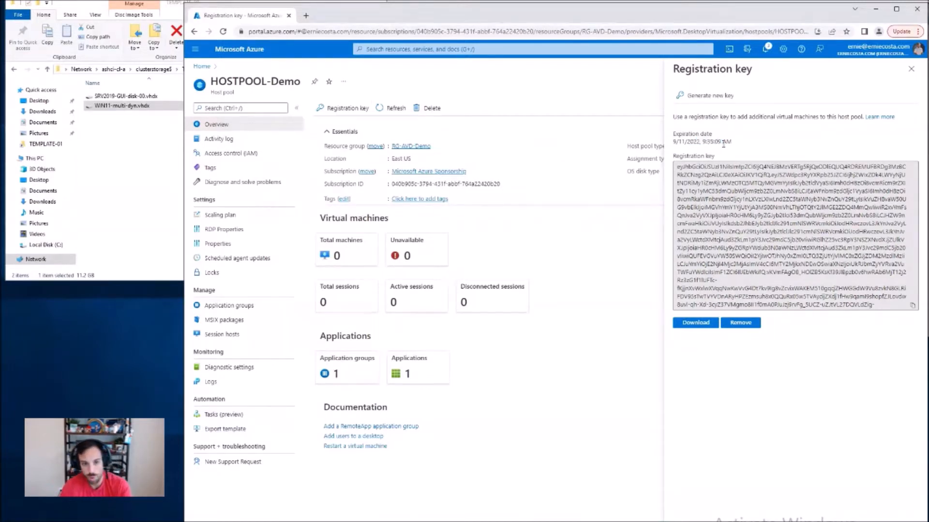
Step: Generate a new host pool registration key that expires on 10/07/2022 at 12:00:00 AM
left_click(718, 94)
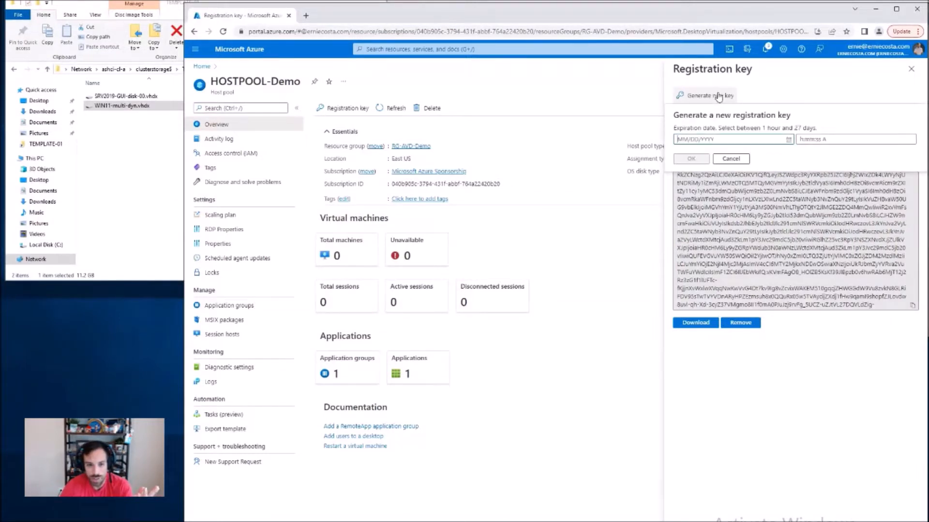
left_click(732, 143)
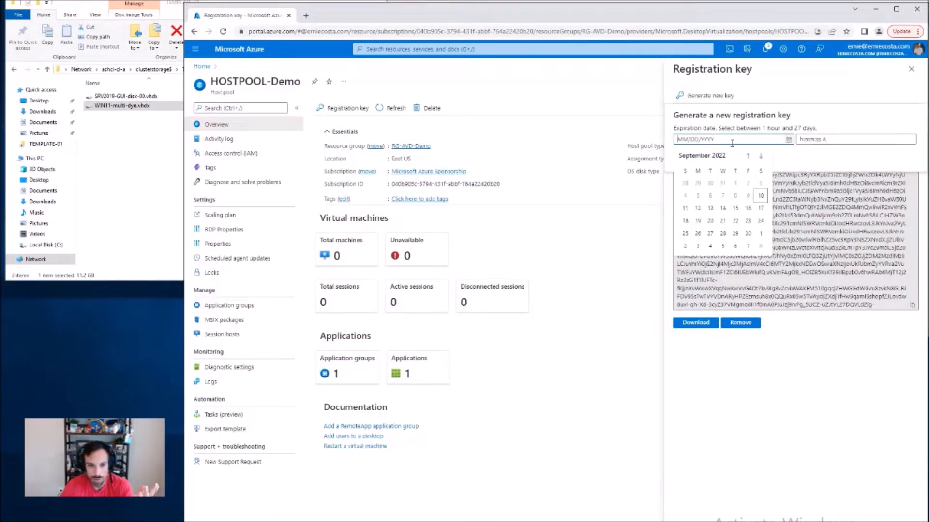
left_click(748, 245)
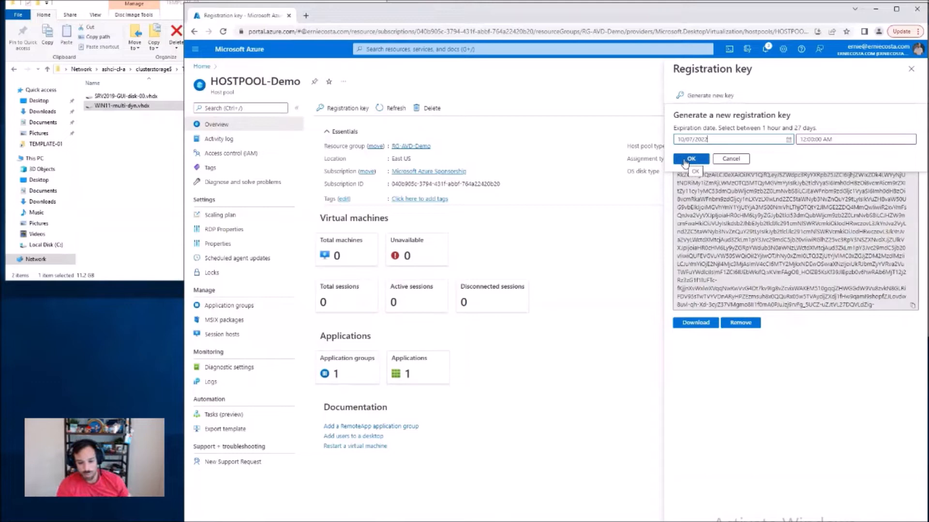
left_click(685, 160)
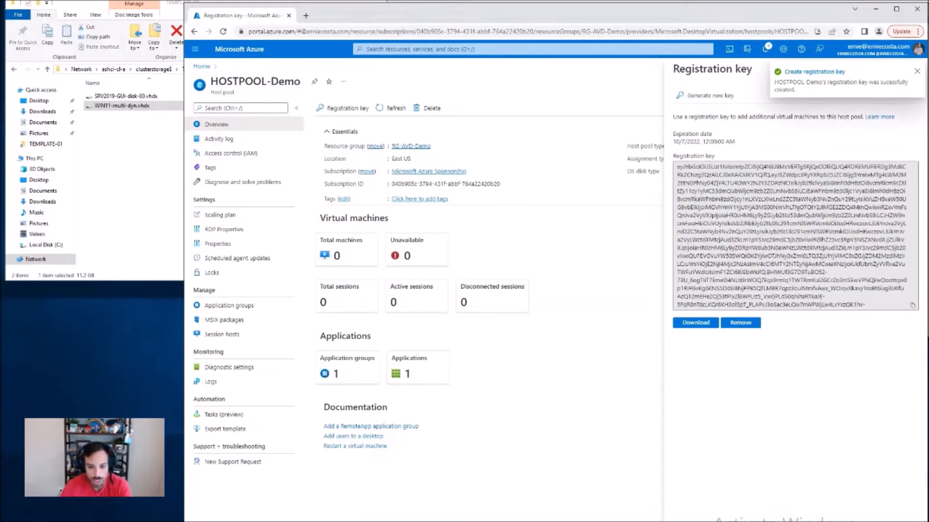
Step: Copy the registration key, switch to the text editor, and paste it into a $hostpoolKey variable several lines below the onboarding script
left_click(913, 308)
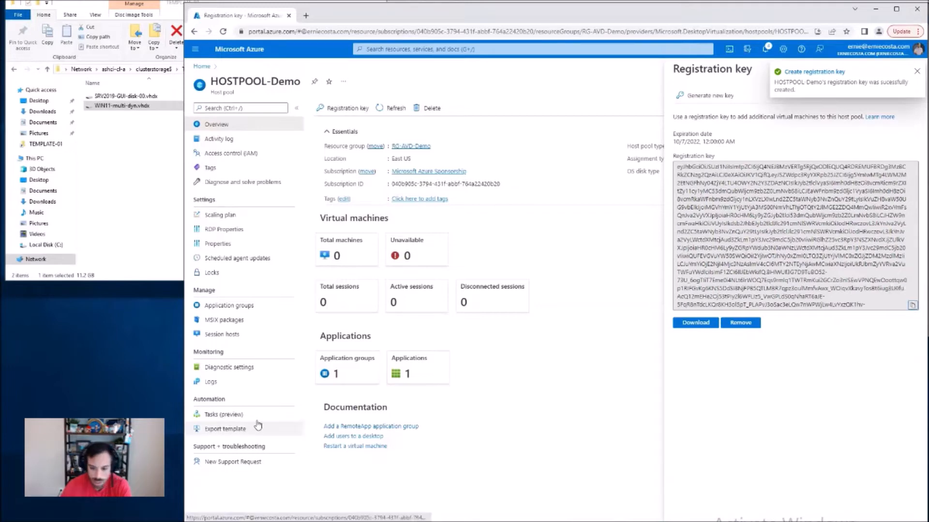
left_click(232, 521)
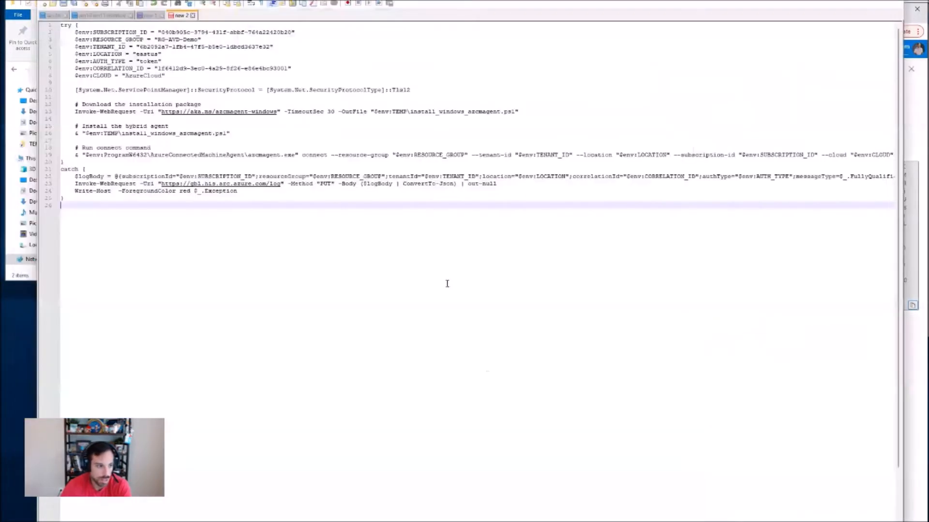
key("Return")
key("Return")
key("Return")
key("Return")
key("Return")
key("Return")
key("Return")
key("Return")
type("$hostpoolKey = \"")
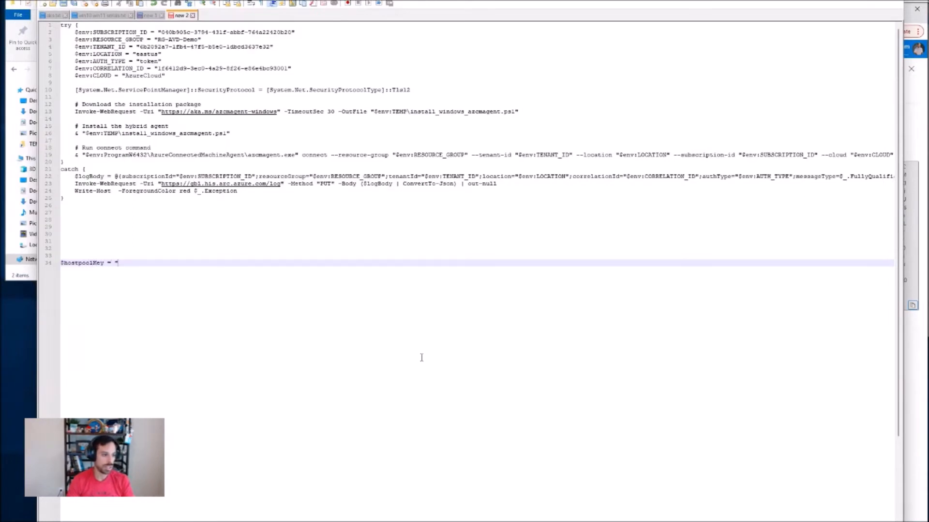
key("ctrl+v")
Step: Add three new lines beneath the $hostpoolKey variable
key("Up")
key("Up")
key("Up")
key("Up")
key("Up")
key("Up")
key("Up")
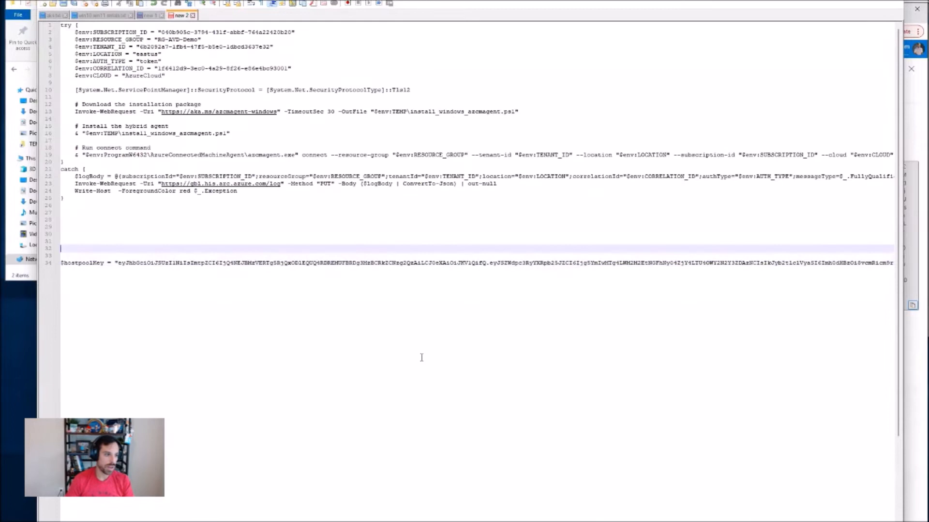
key("Up")
key("Up")
key("Up")
key("Up")
key("Up")
key("Up")
key("Up")
key("Up")
key("Up")
key("Up")
key("Up")
key("Up")
key("Up")
key("Up")
key("Up")
key("Up")
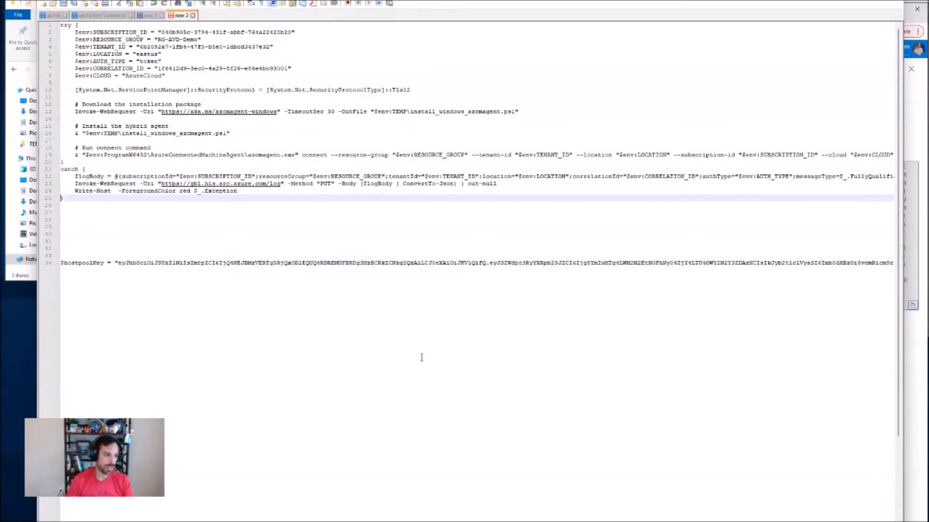
key("Down")
key("Down")
key("Down")
key("Down")
key("Down")
key("Down")
key("Down")
key("Down")
key("Down")
key("Down")
key("Down")
key("Down")
key("Down")
key("Down")
key("Down")
key("Down")
key("Down")
key("Down")
key("Down")
key("Down")
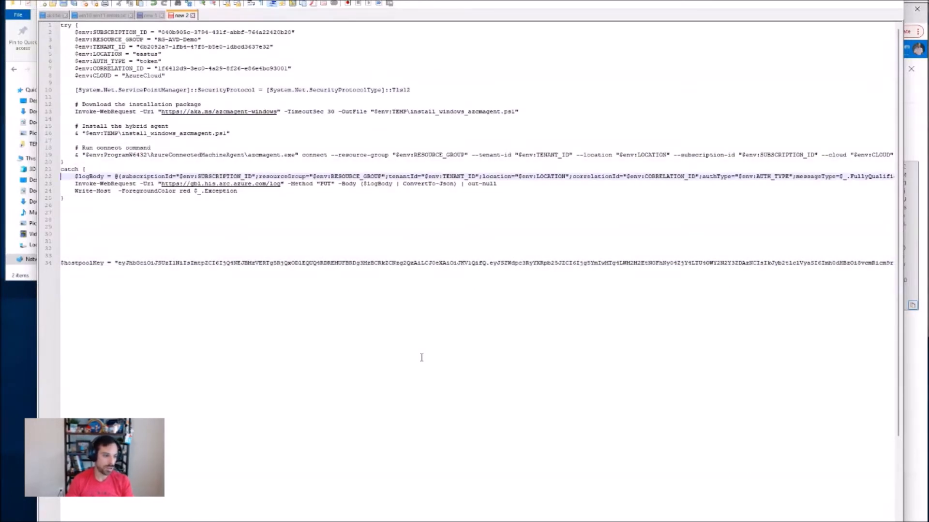
key("End")
key("Return")
key("Return")
key("Return")
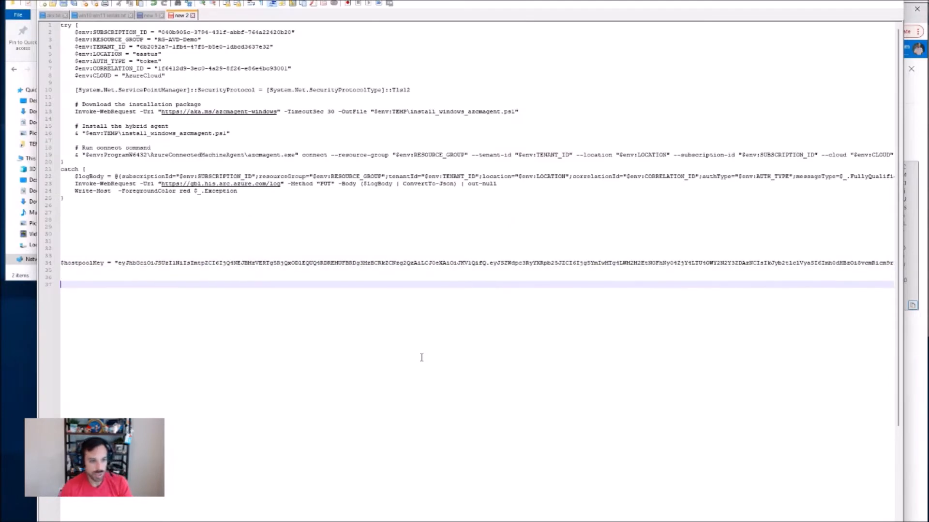
Step: Return to the Azure portal, dismiss the registration key details, and open the assignments of the HOSTPOOL-Demo-DAG application group
key("super+Down")
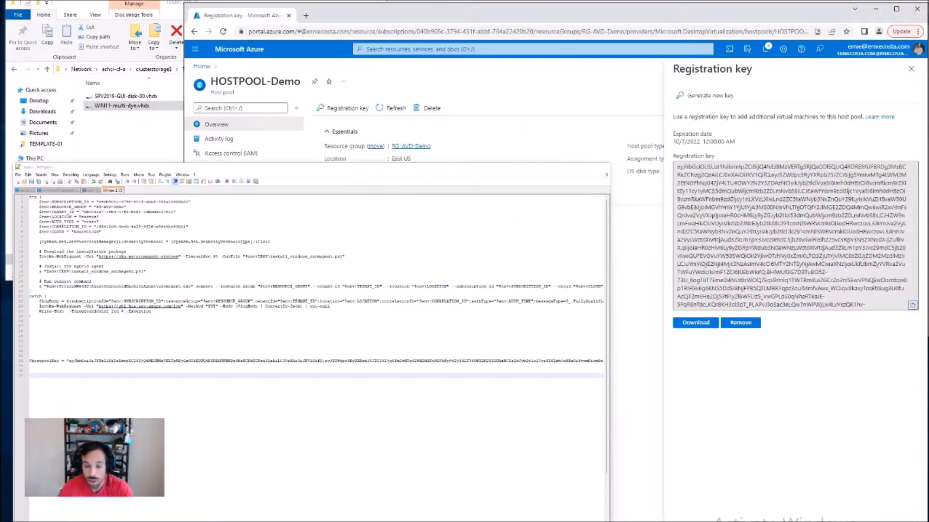
left_click(911, 71)
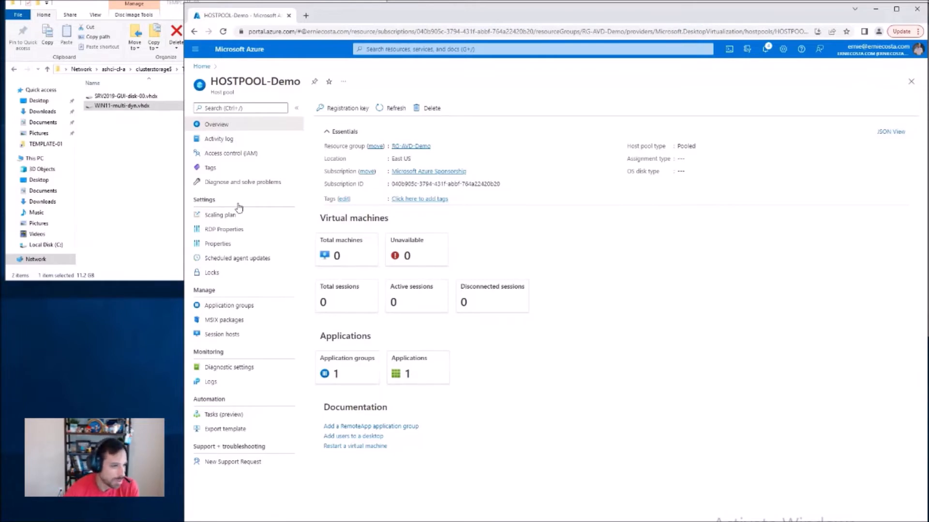
left_click(343, 378)
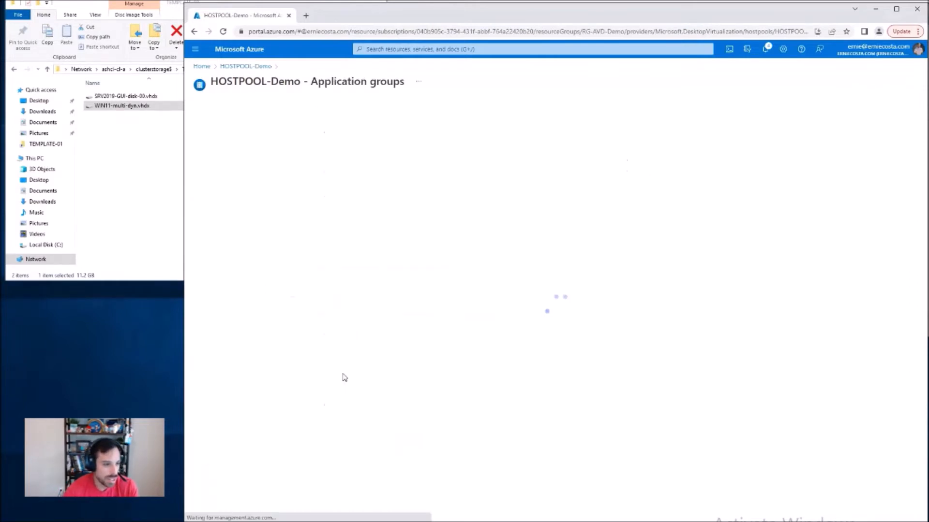
left_click(252, 147)
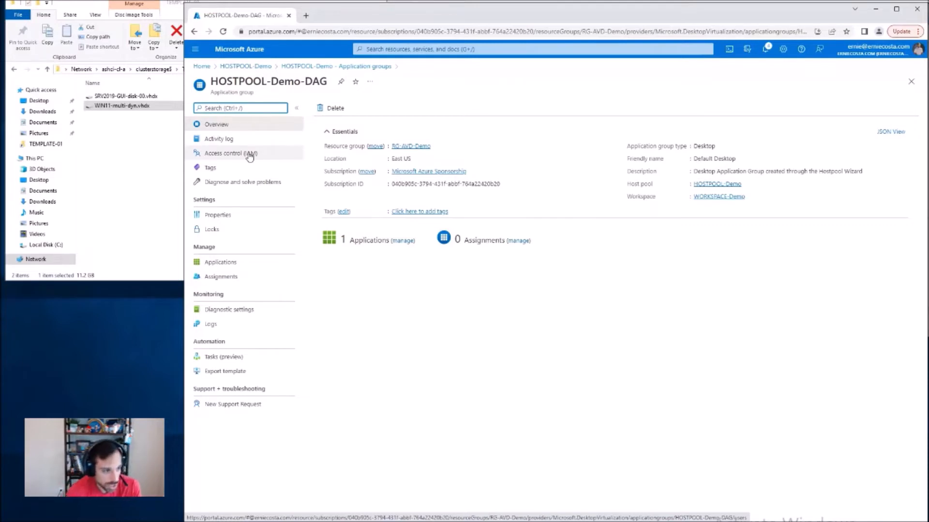
left_click(231, 277)
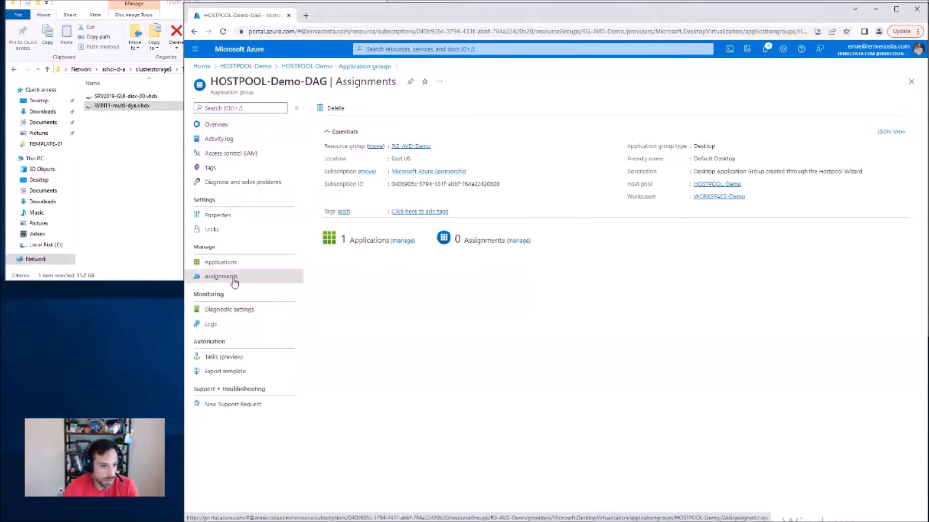
Step: Start adding assignments to the HOSTPOOL-Demo-DAG application group and pick the three users whose accounts belong to the homelab domain
left_click(325, 109)
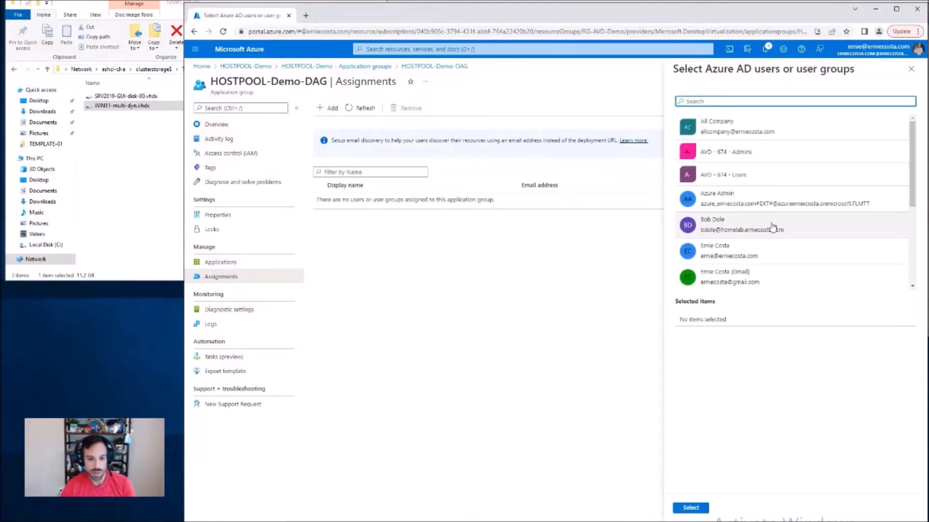
scroll(772, 227, "down", 1)
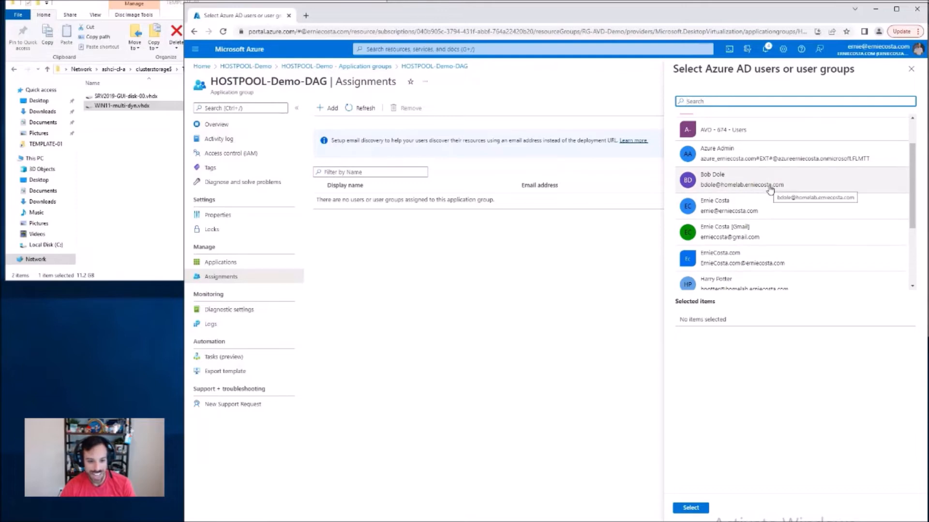
left_click(770, 189)
scroll(769, 206, "down", 1)
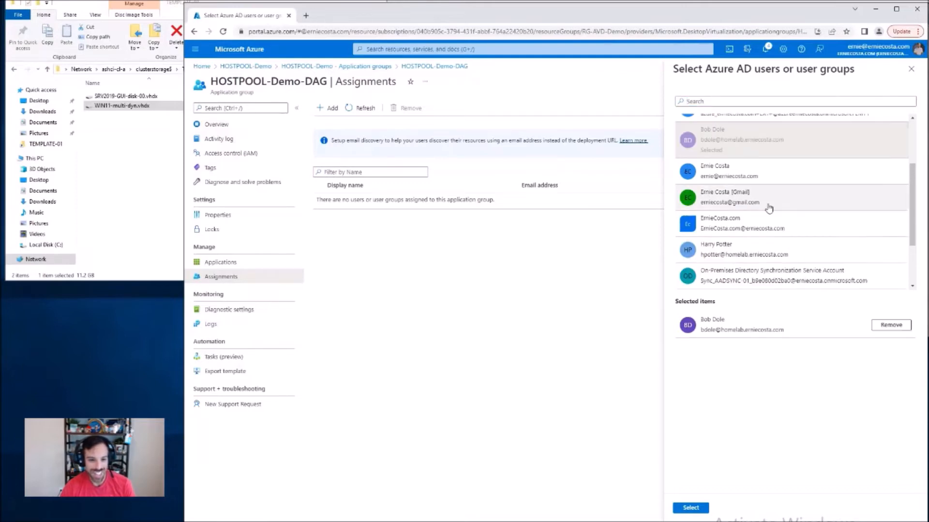
left_click(761, 252)
scroll(762, 250, "down", 2)
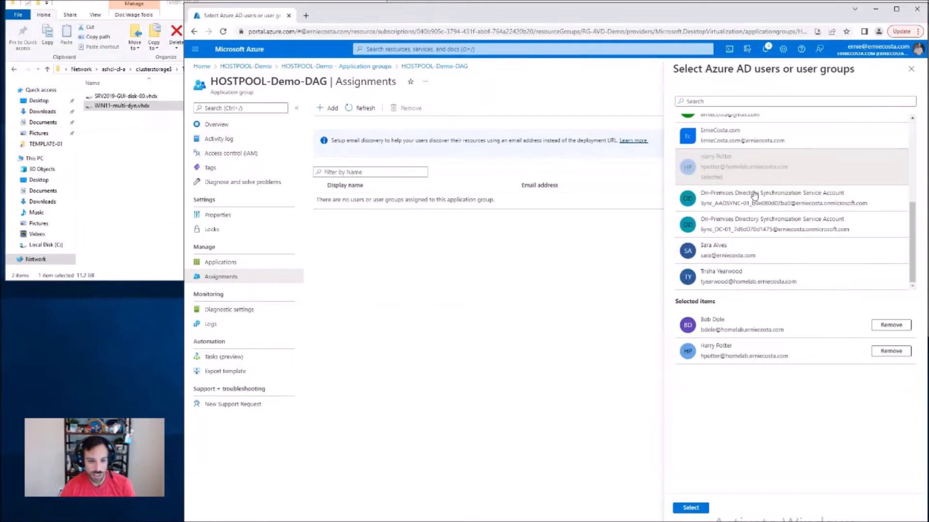
left_click(781, 279)
scroll(770, 258, "up", 4)
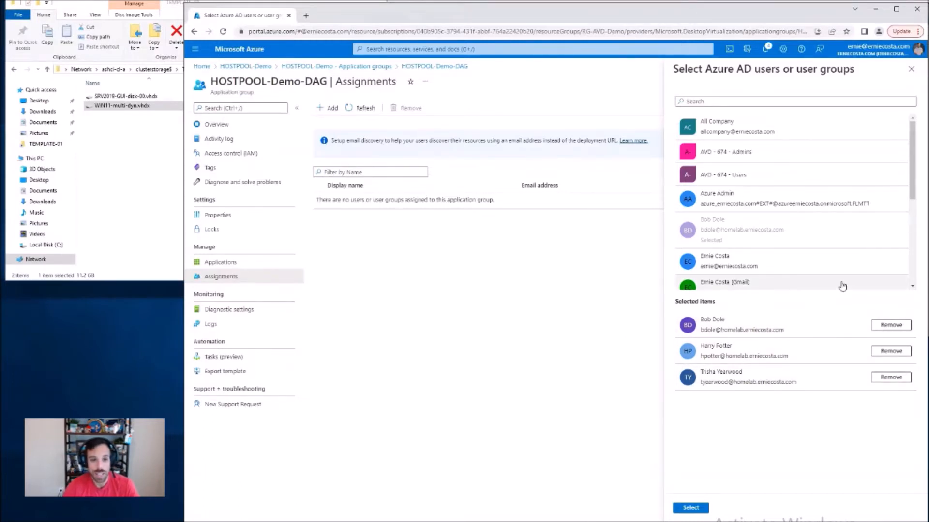
Step: Switch to Hyper-V Manager and start a new virtual machine on ASHCI-A01 named AVD-DEMO-01, stored in C:\ClusterStorage\VM-01
double_click(732, 331)
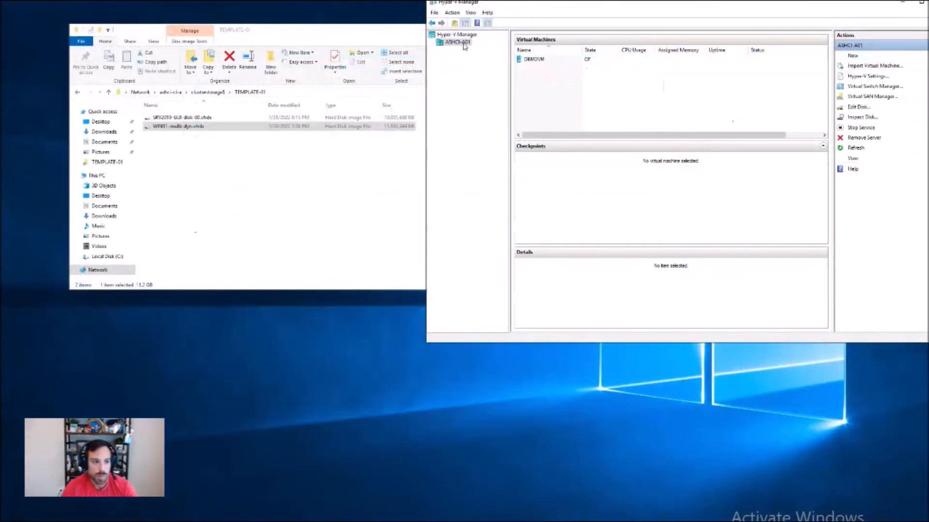
right_click(463, 43)
mouse_move(500, 51)
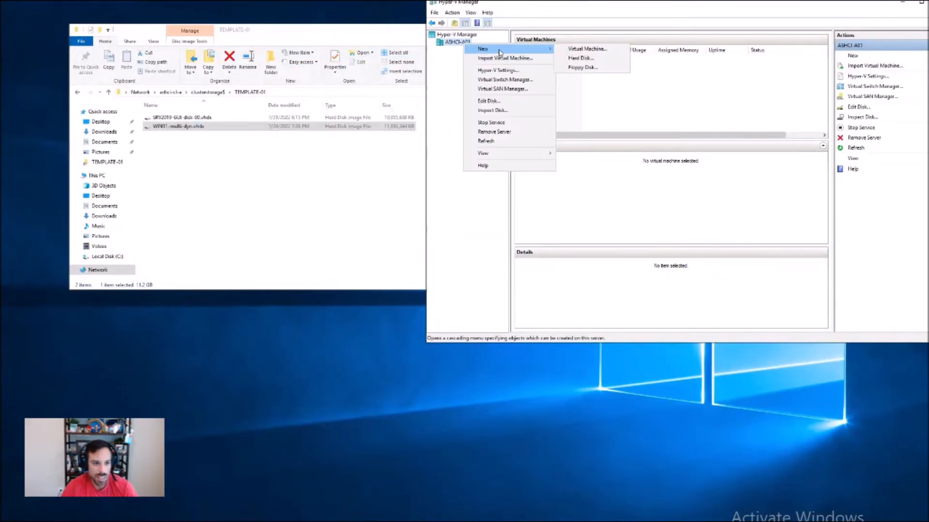
left_click(593, 48)
type("AVD-DEMO-01")
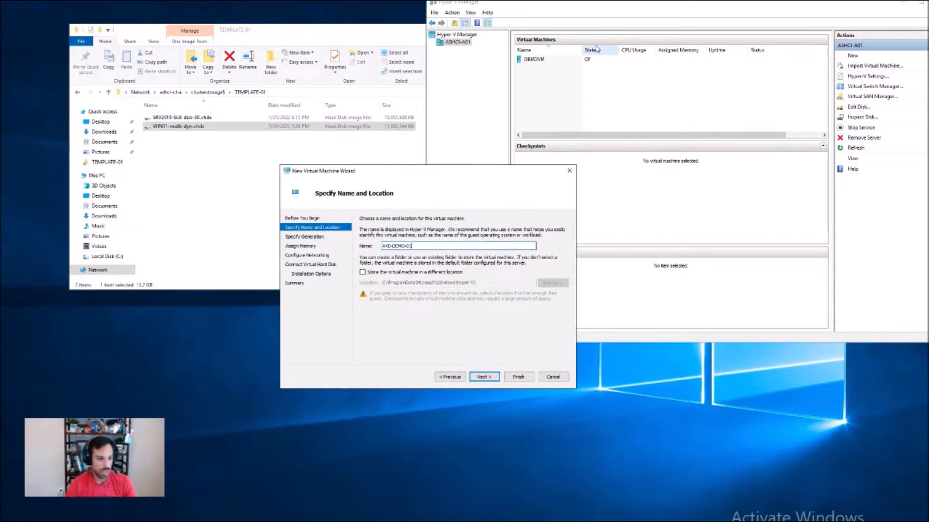
left_click(443, 272)
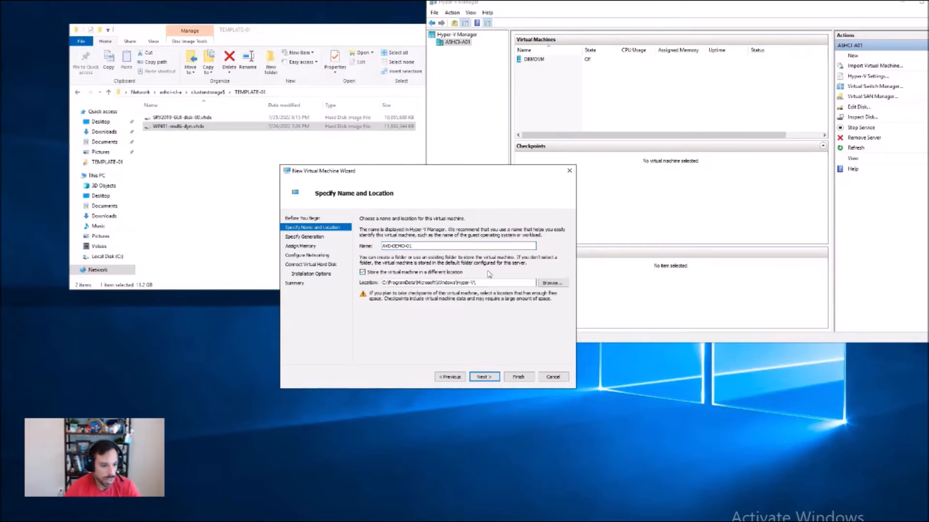
left_click_drag(477, 282, 348, 286)
type("C:\\ClusterS")
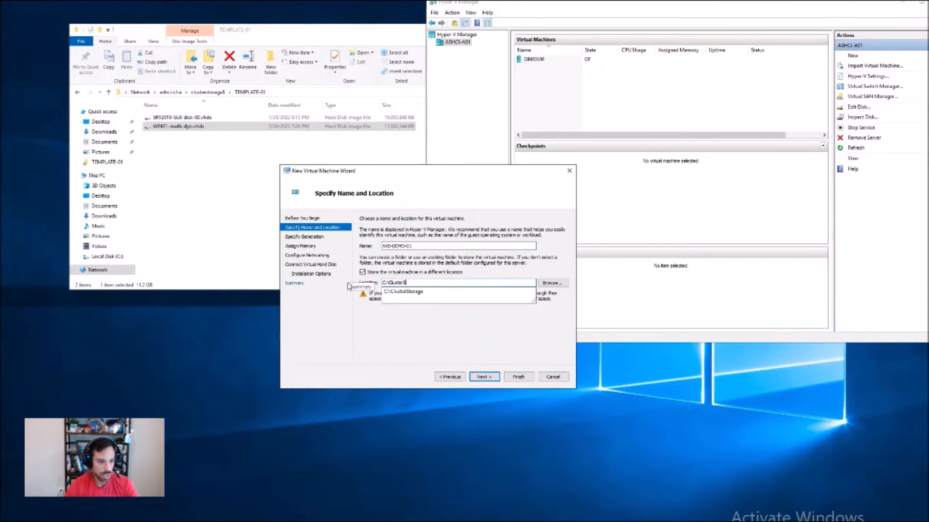
type("torage\\VM-01")
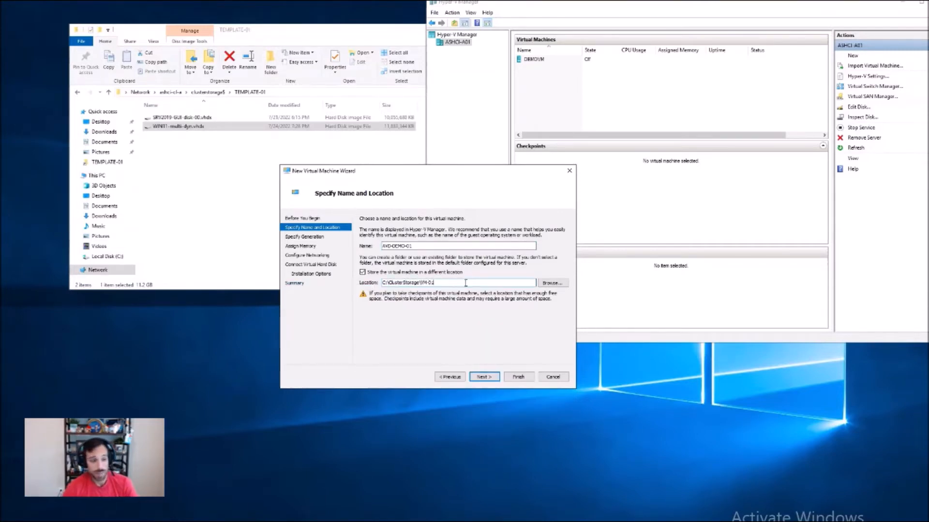
left_click(481, 380)
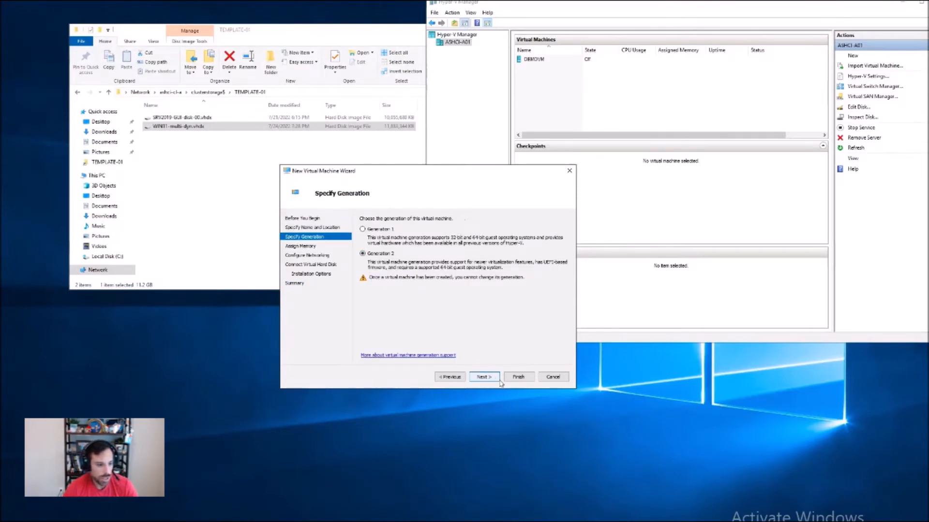
Step: Keep Generation 2 for the new virtual machine and assign it 4096 MB of startup memory
left_click(482, 377)
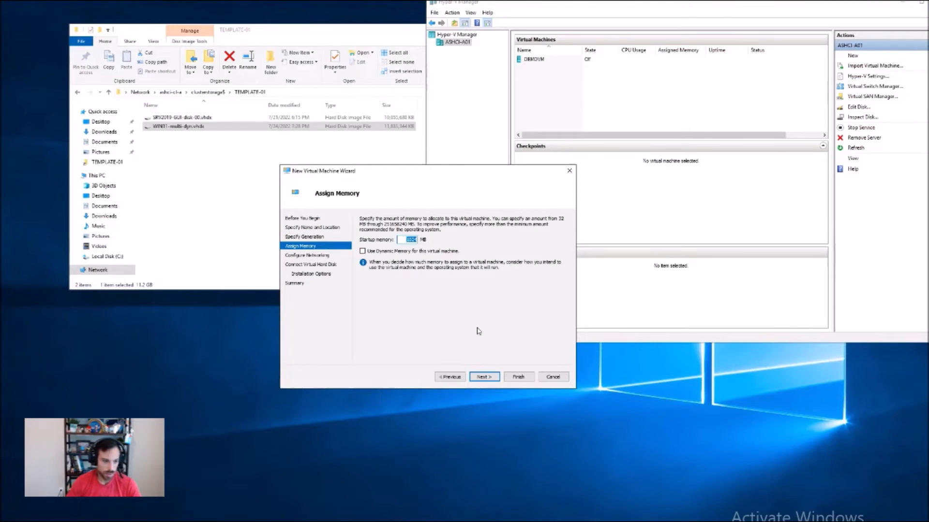
type("4096")
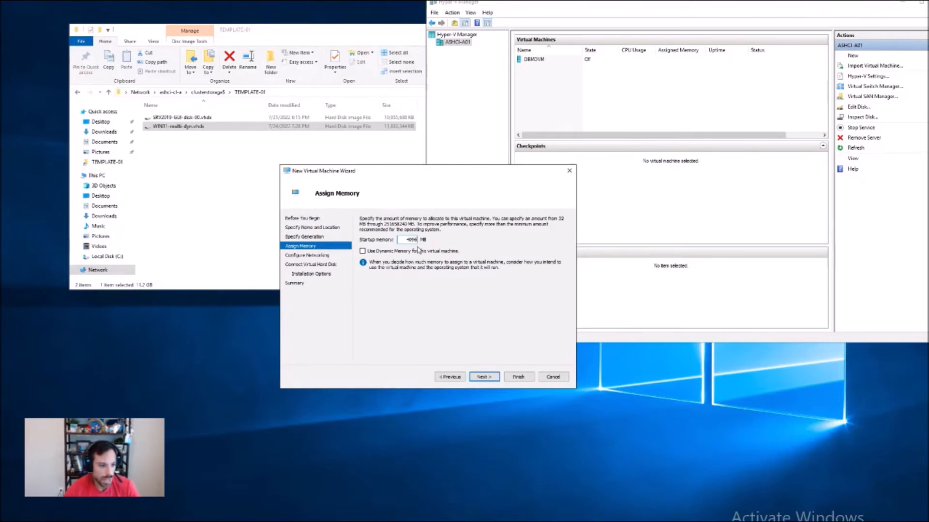
left_click(494, 378)
Step: Connect the new virtual machine to the UPLINK network and create it without a virtual hard disk
left_click(432, 235)
left_click(438, 249)
left_click(484, 377)
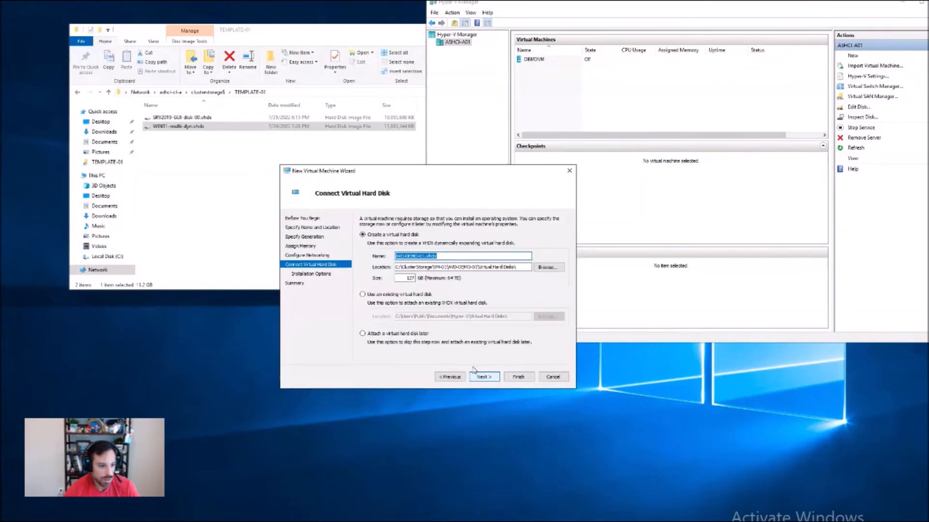
left_click(391, 335)
left_click(486, 378)
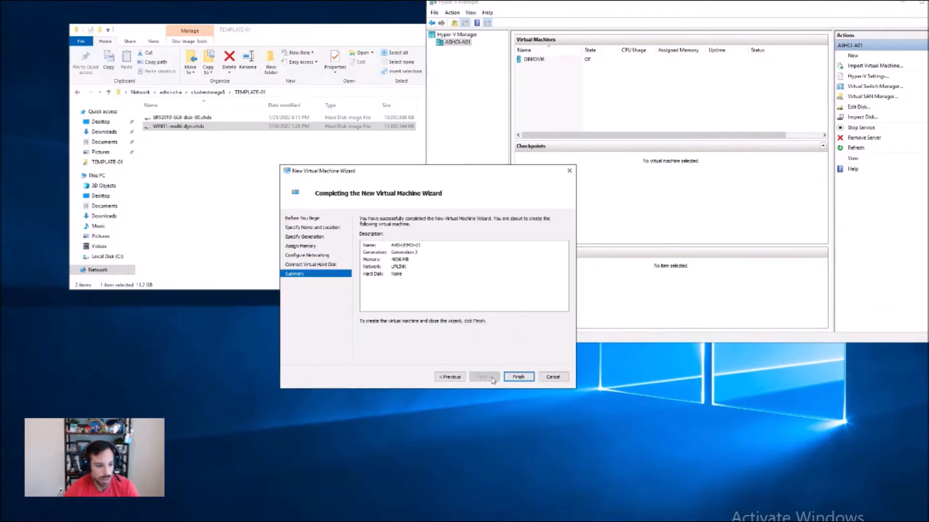
left_click(508, 378)
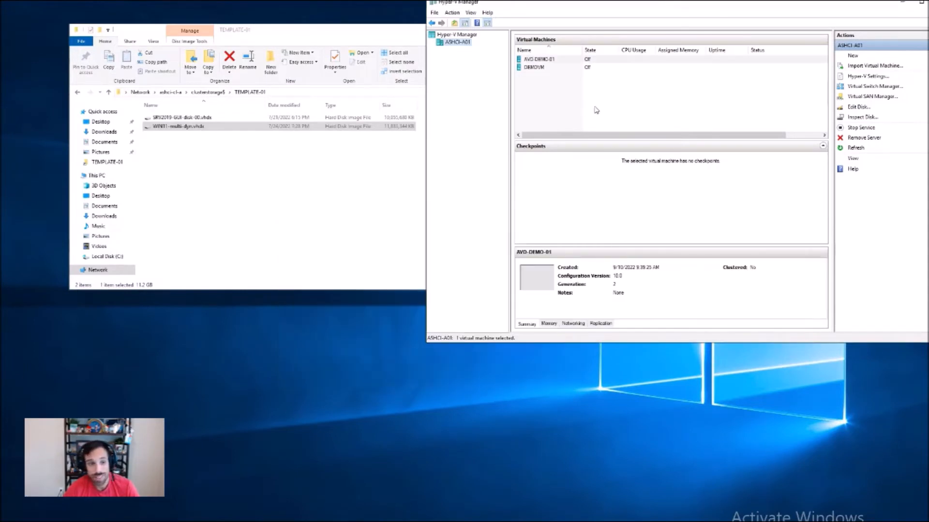
Step: Open the settings of AVD-DEMO-01 and set its number of virtual processors to 4
right_click(541, 62)
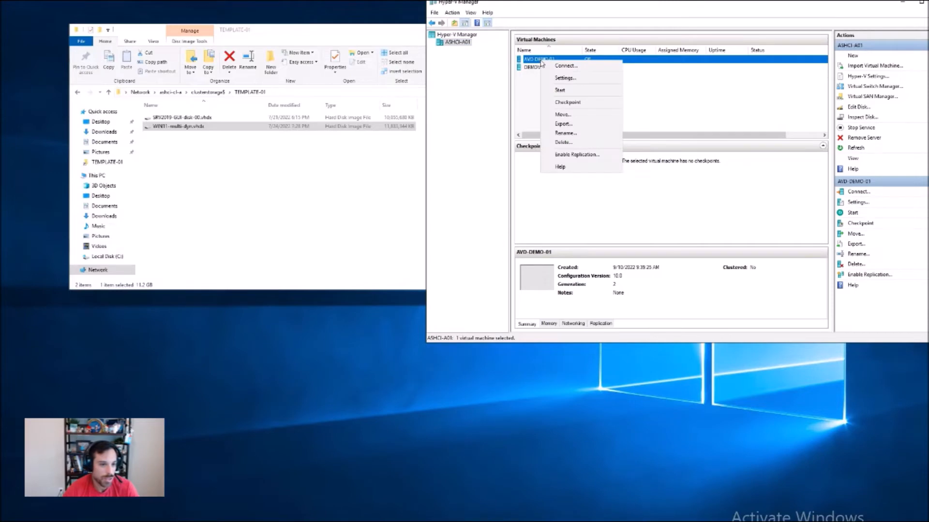
left_click(564, 78)
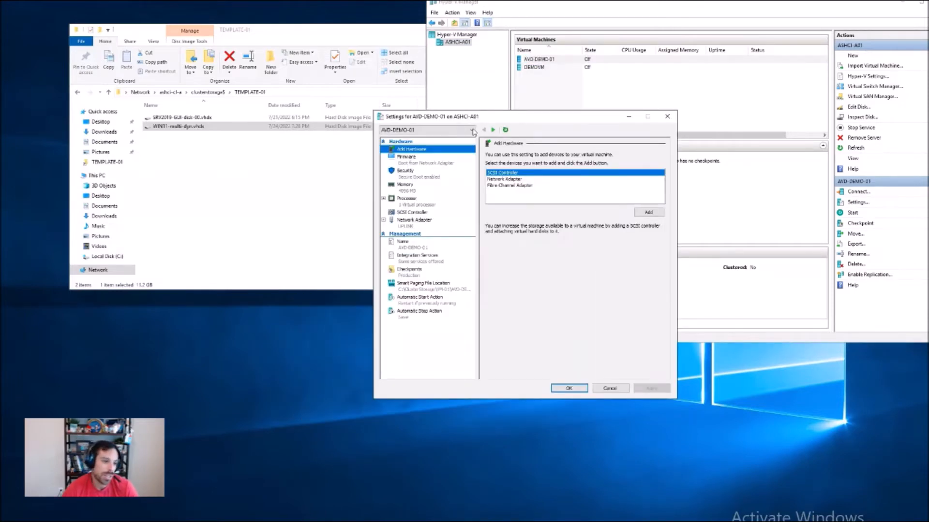
left_click(414, 205)
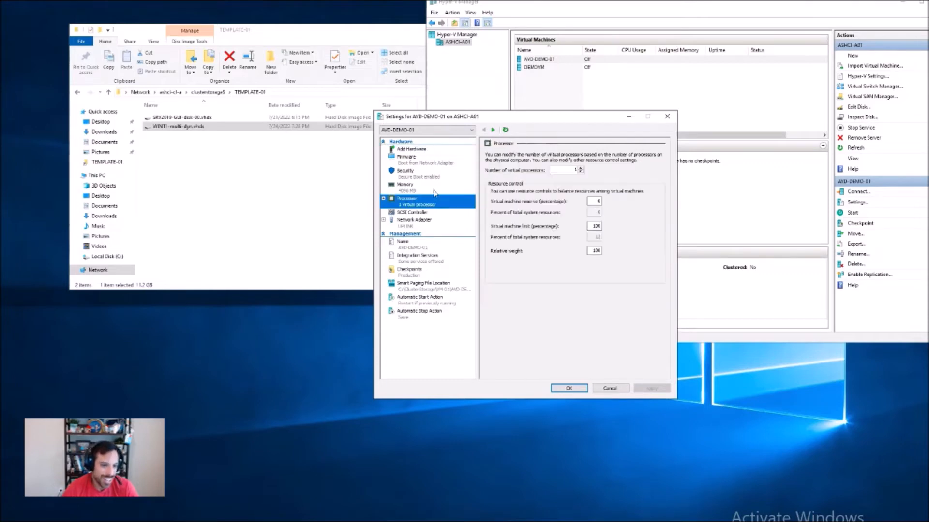
left_click(581, 168)
left_click(581, 169)
left_click(581, 168)
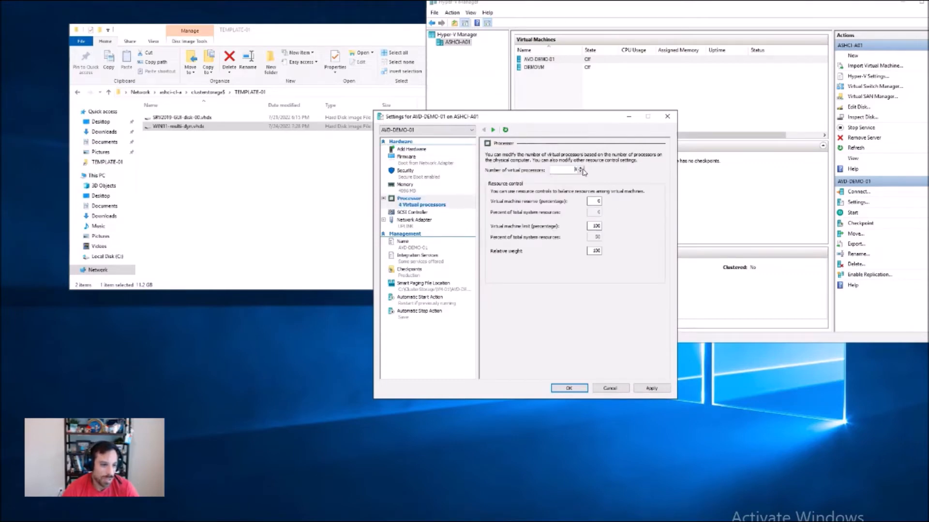
Step: Enable dynamic memory for AVD-DEMO-01 with a minimum of 2048 MB and a maximum of 4096 MB, and apply the settings
left_click(472, 188)
double_click(562, 214)
type("2048")
key("Tab")
type("4096")
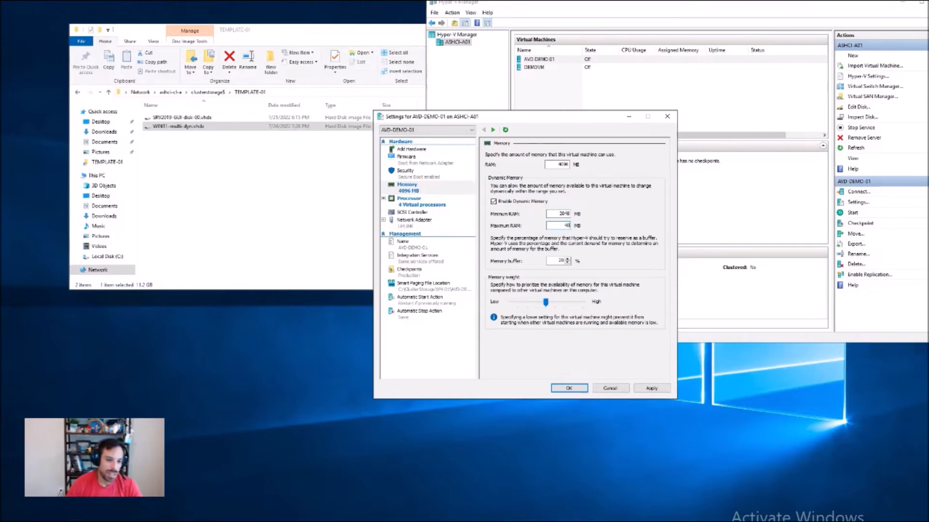
left_click(651, 388)
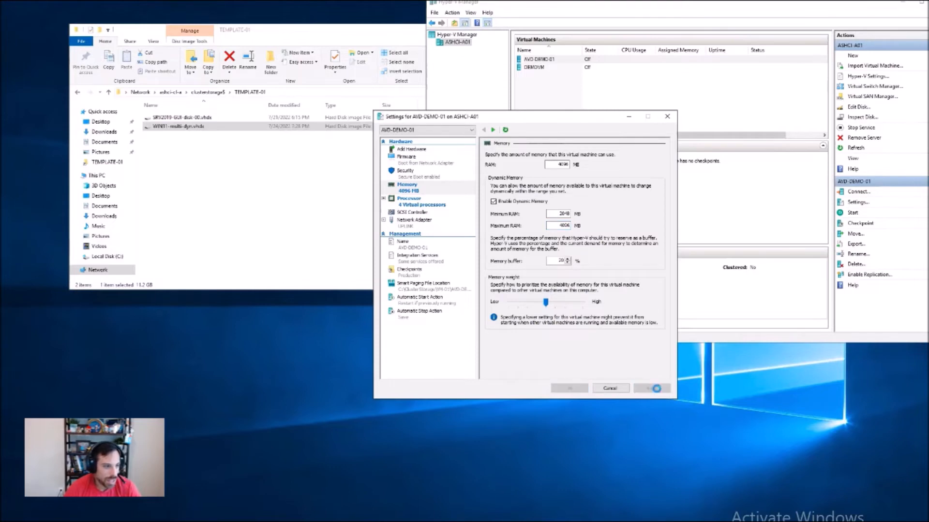
left_click(287, 162)
left_click(81, 41)
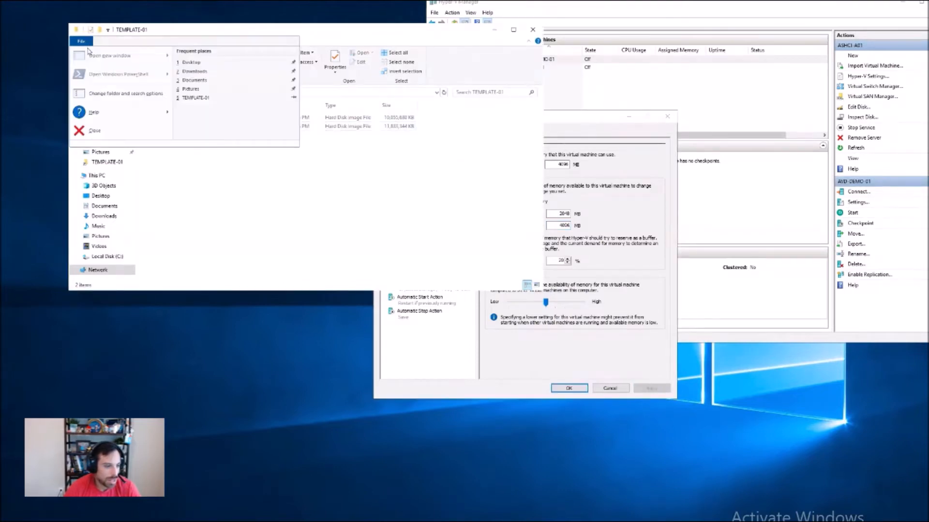
left_click(306, 208)
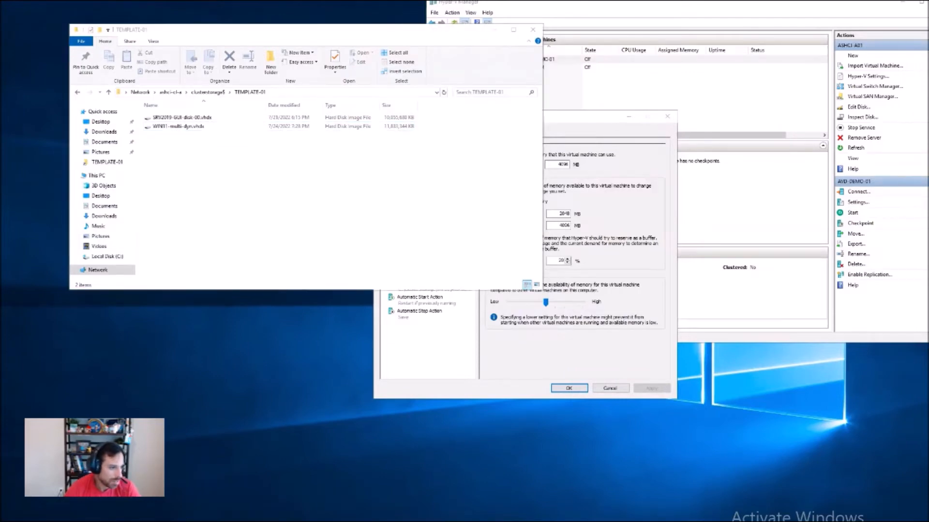
Step: Open a second File Explorer window and browse to the VM-01 folder on the ashci-cl-a cluster storage share
key("super+e")
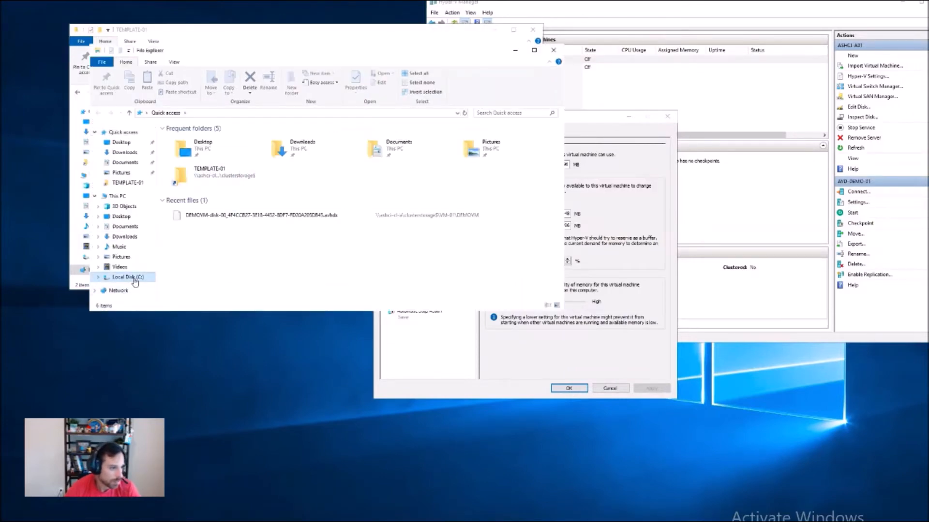
left_click(134, 279)
left_click(232, 113)
key("ctrl+v")
left_click(243, 215)
left_click(231, 113)
key("Return")
left_click(240, 114)
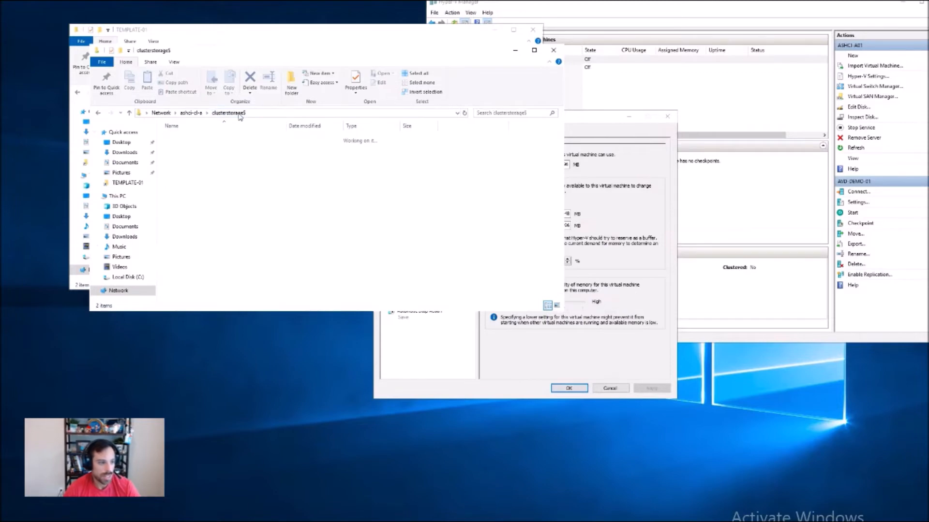
double_click(184, 147)
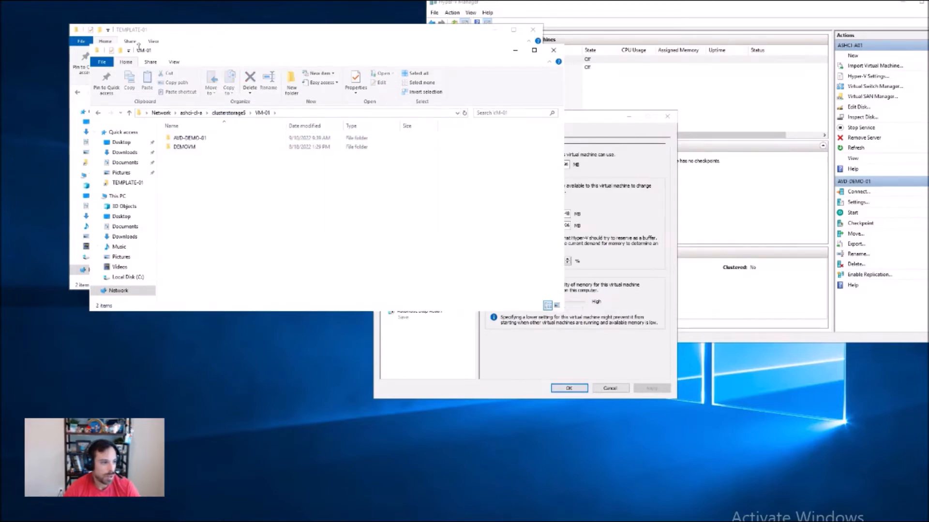
Step: Copy WIN11-multi-dyn.vhdx from the TEMPLATE-01 folder into the AVD-DEMO-01 folder under VM-01
left_click_drag(139, 48, 91, 217)
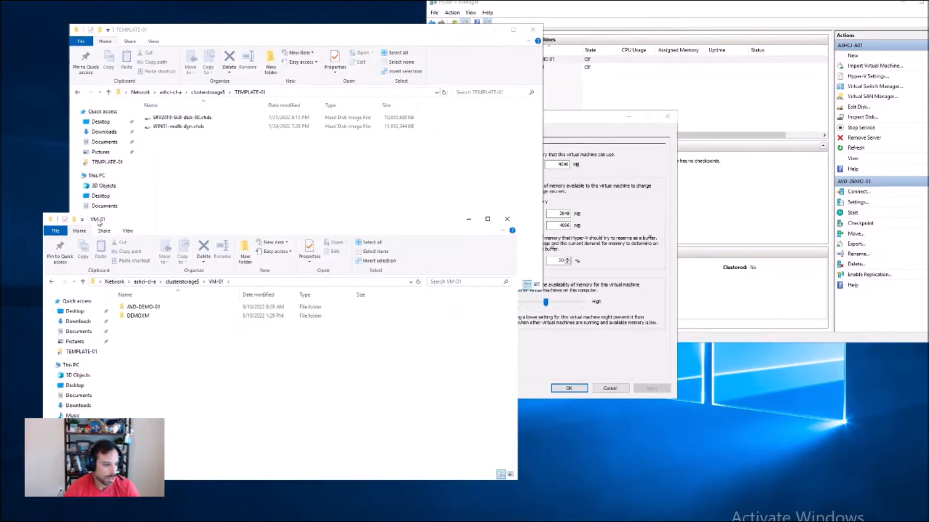
double_click(140, 307)
left_click(186, 126)
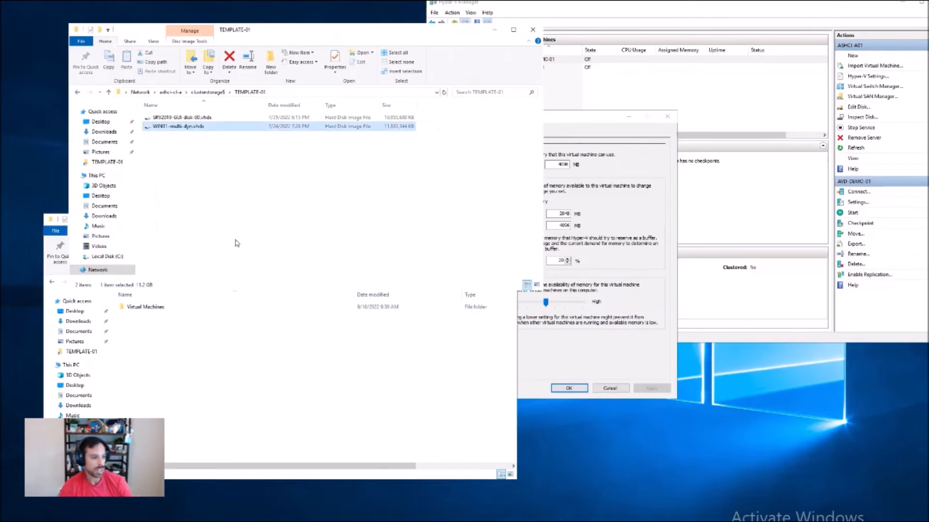
left_click(194, 389)
key("ctrl+v")
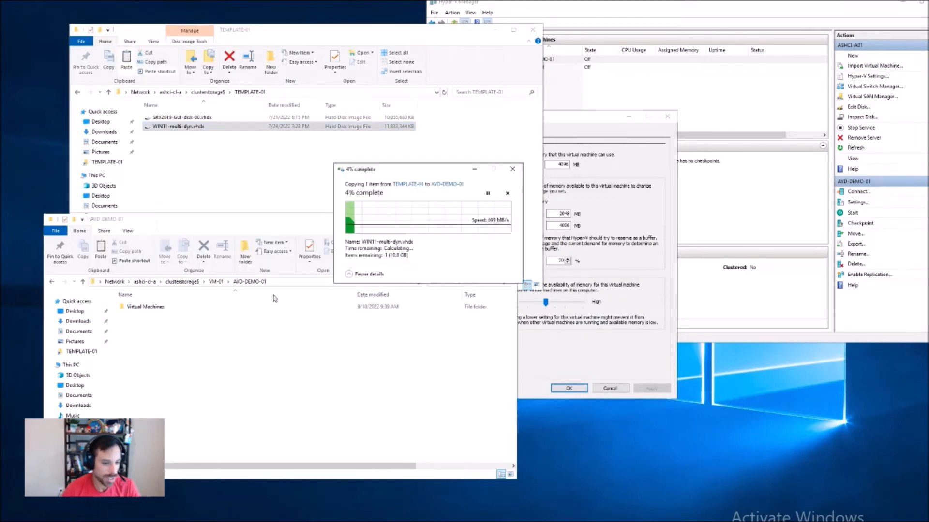
Step: Add a hard drive to the SCSI controller in the AVD-DEMO-01 settings
left_click(548, 309)
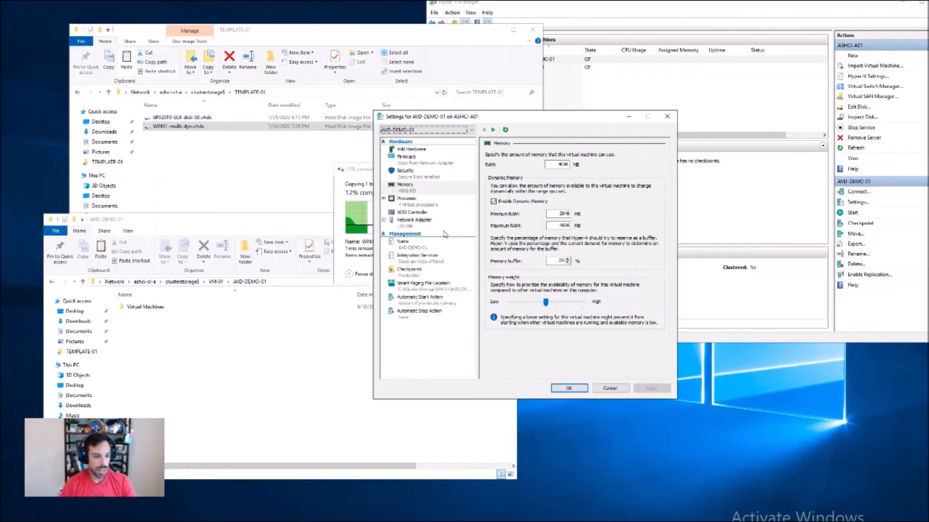
left_click(422, 212)
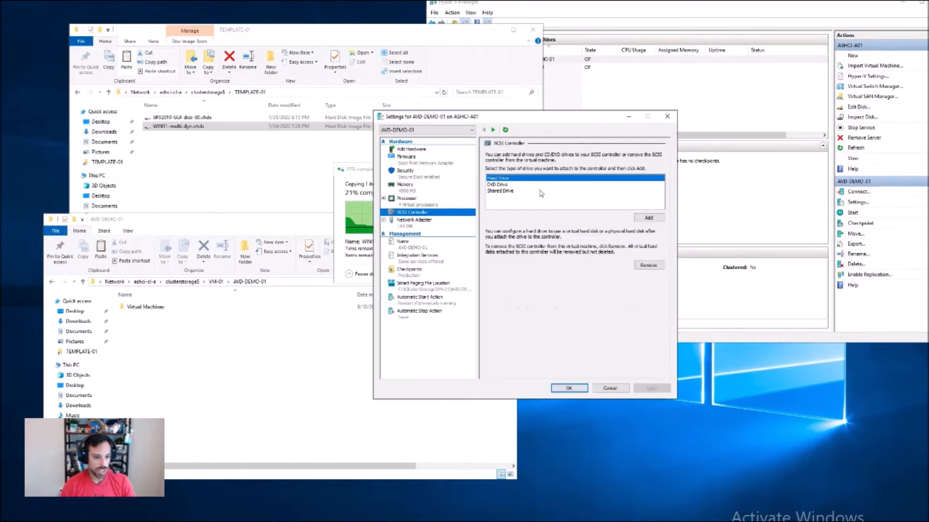
left_click(648, 219)
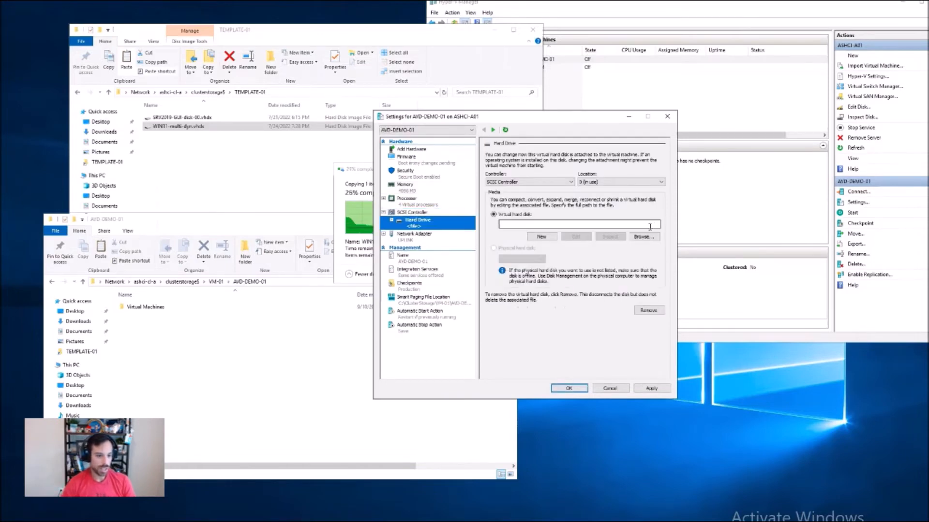
Step: Attach C:\ClusterStorage\VM-01\AVD-DEMO-01\WIN11-multi-dyn.vhdx as the new drive's virtual hard disk and apply the settings
left_click(650, 225)
type("C:\\C")
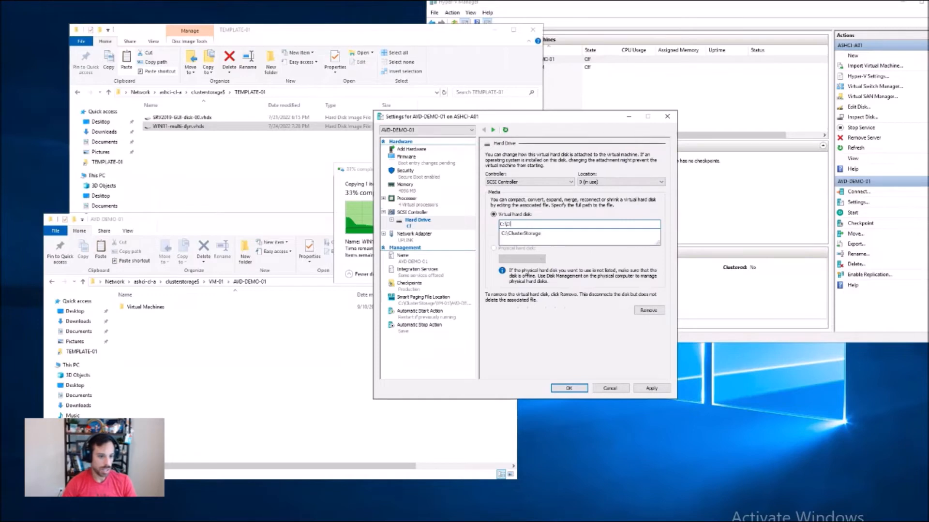
type("lusterStorage\\VM-01\\AVD-")
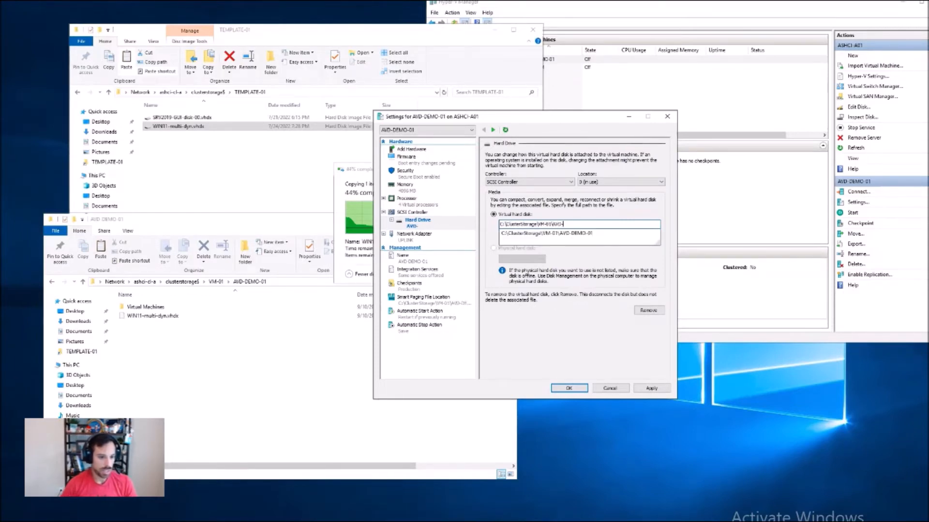
key("Down")
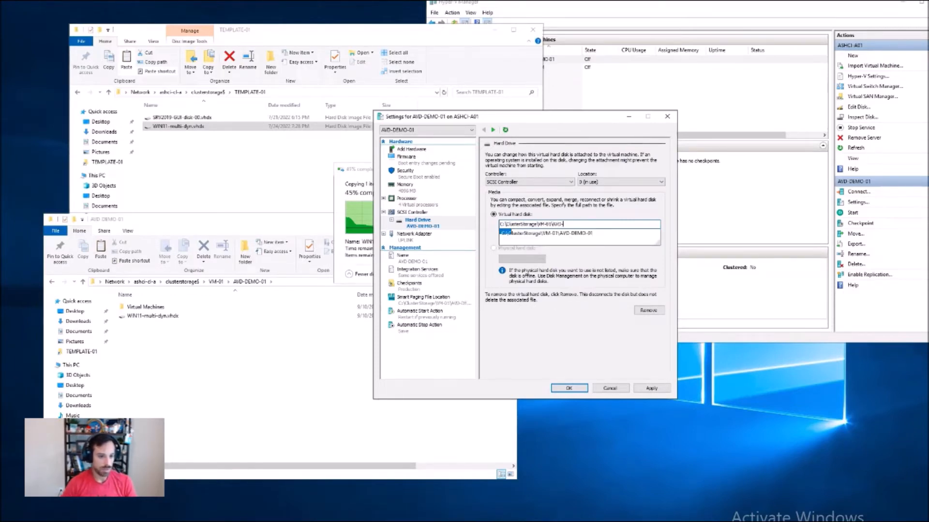
key("Return")
type("\\")
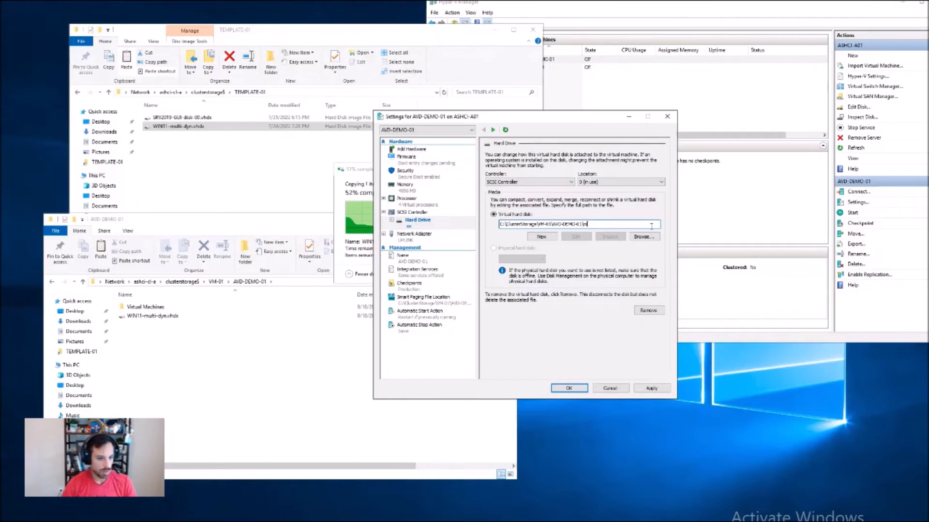
type("w")
key("Down")
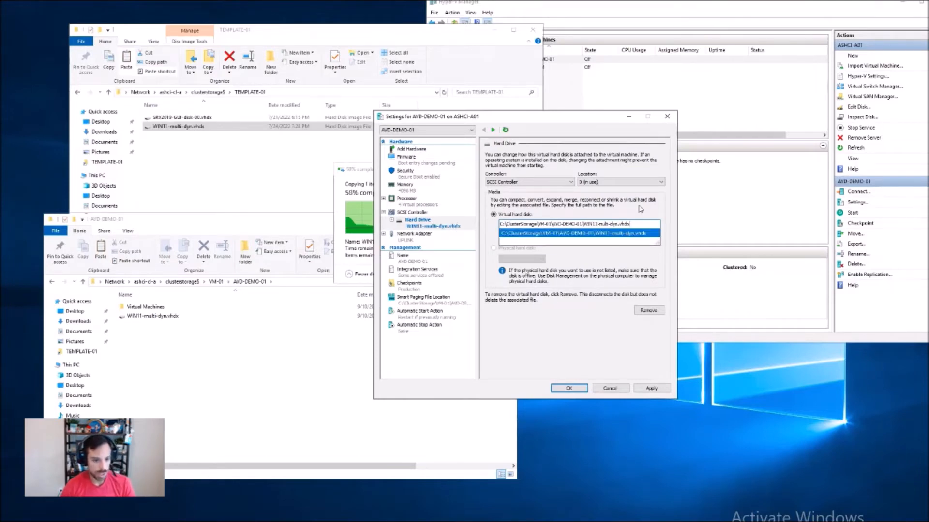
key("Return")
left_click(642, 239)
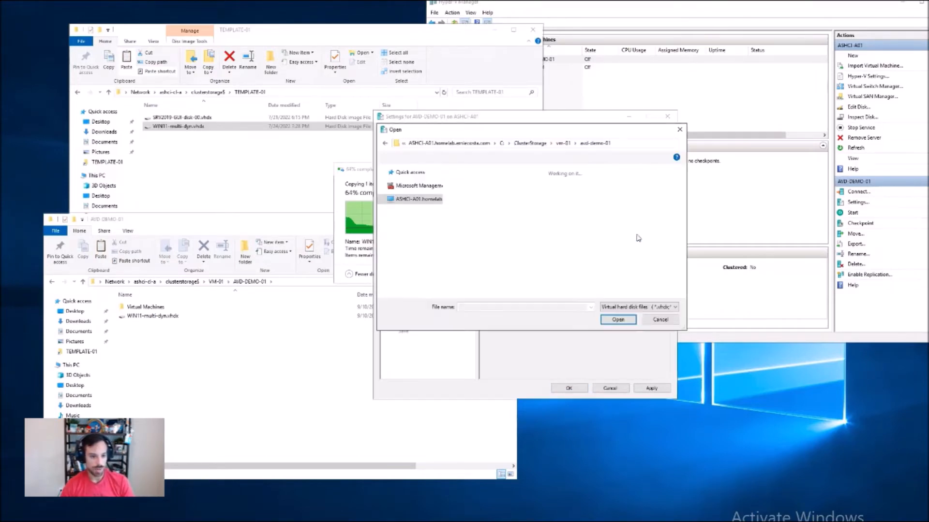
left_click(648, 319)
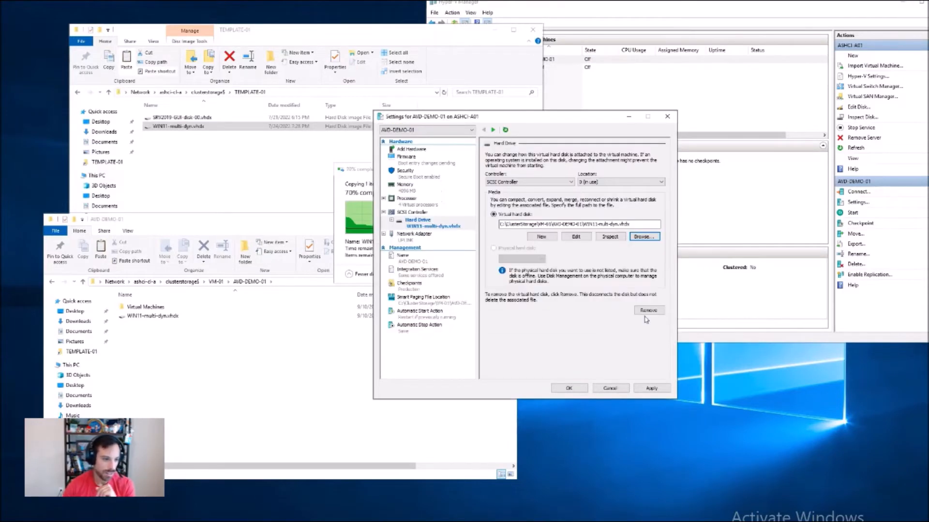
left_click_drag(446, 118, 558, 121)
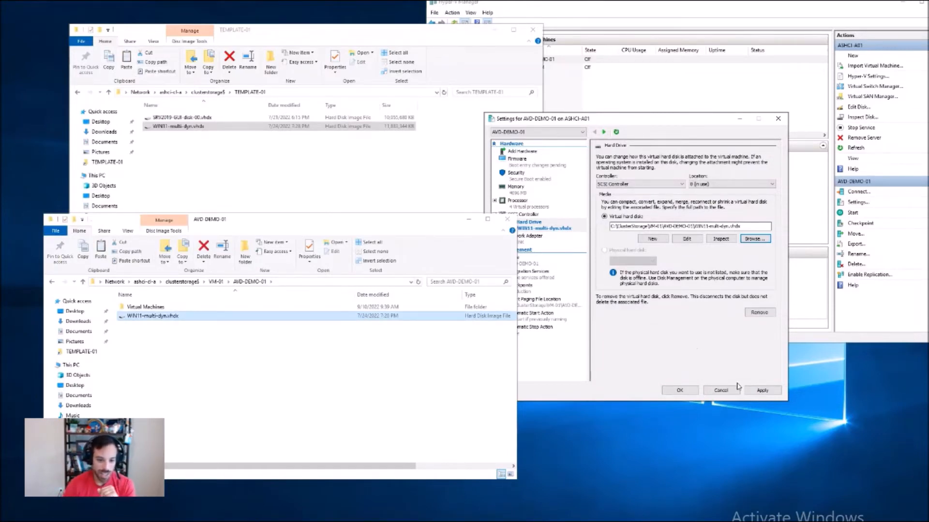
left_click(755, 394)
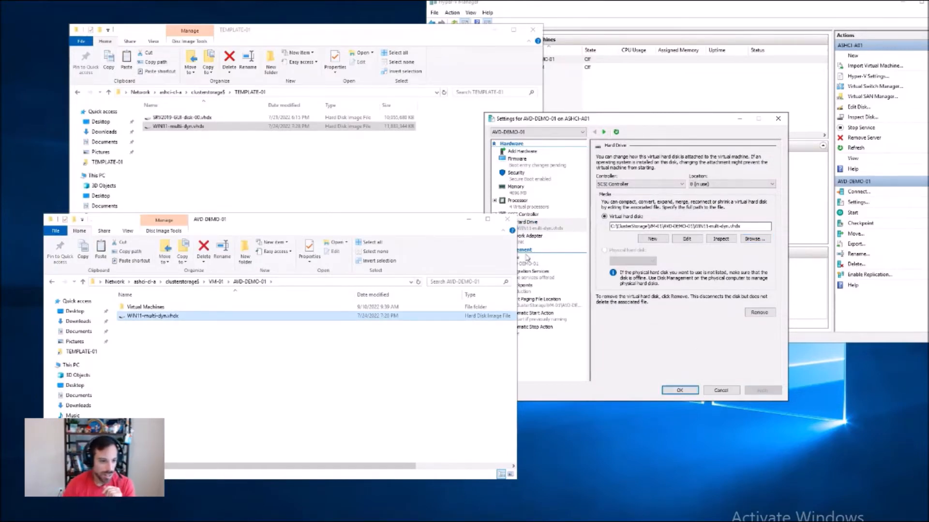
Step: Put the hard drive ahead of the network adapter in the firmware boot order and save the virtual machine's settings
left_click(326, 260)
left_click_drag(325, 260, 337, 241)
left_click(536, 166)
left_click(755, 210)
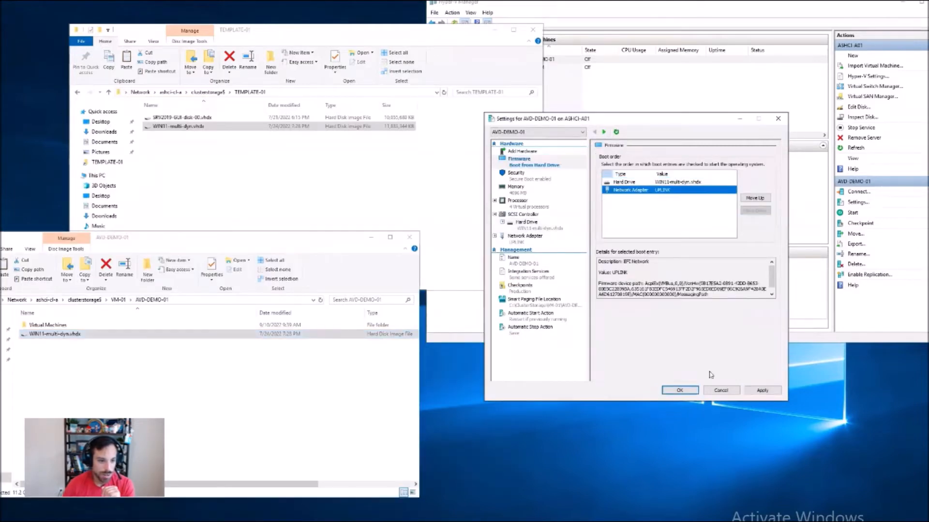
left_click(682, 391)
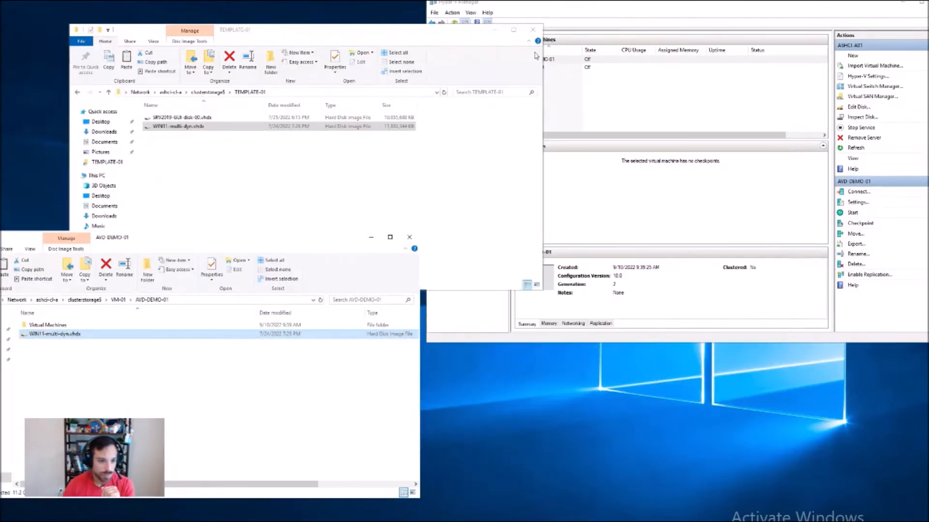
Step: Connect to AVD-DEMO-01 and start the virtual machine
left_click(582, 100)
right_click(546, 60)
left_click(557, 67)
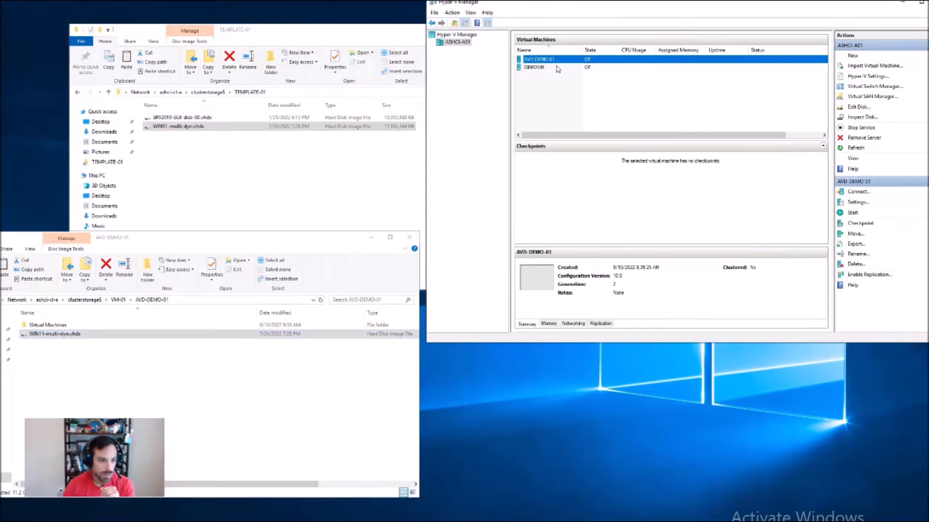
left_click(198, 164)
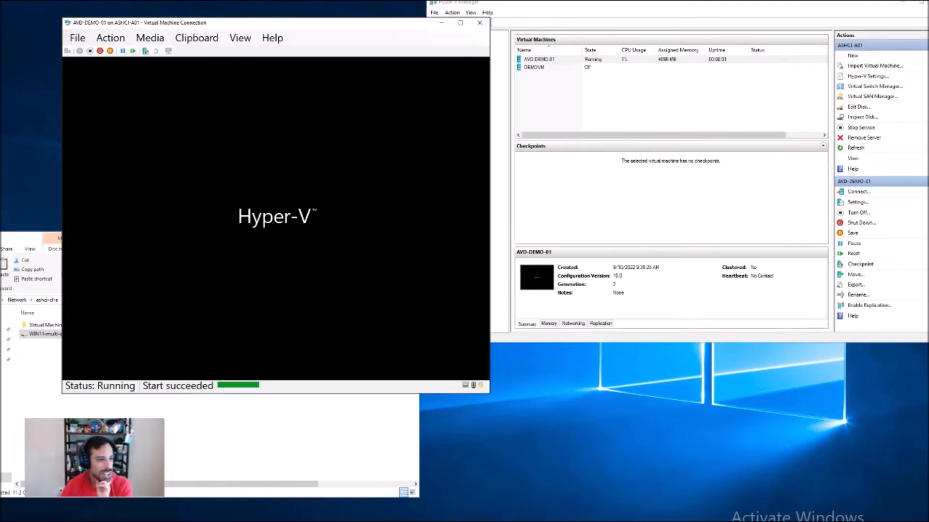
left_click_drag(287, 29, 427, 36)
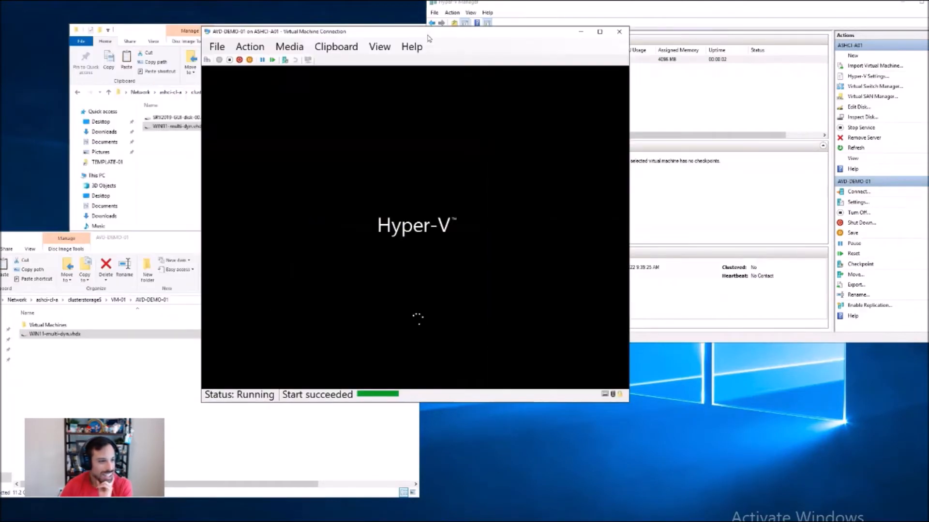
left_click(378, 48)
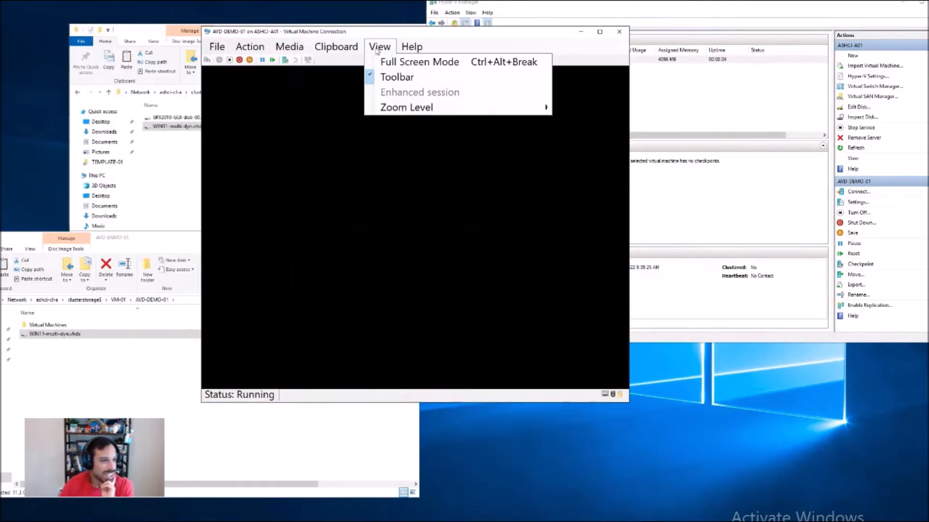
left_click(377, 49)
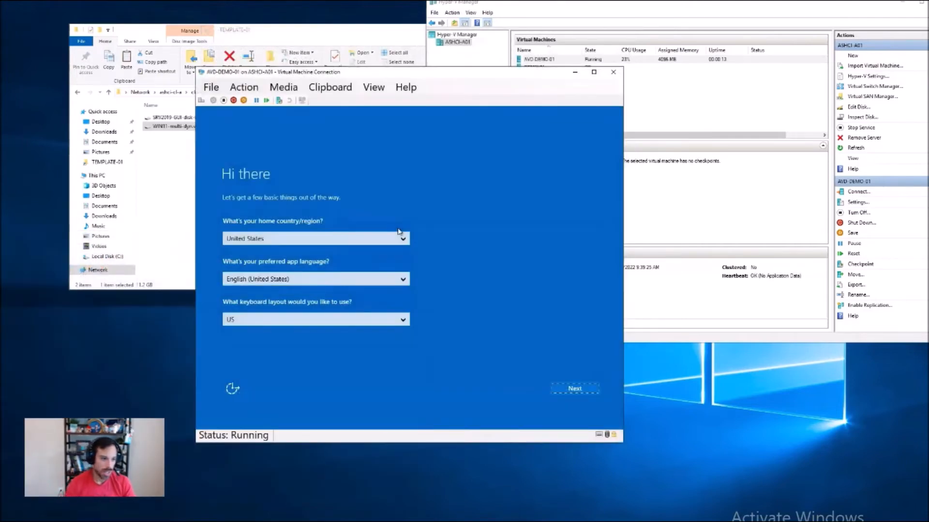
Step: Accept the default region, language and keyboard in Windows setup, and enter the built-in administrator account's password twice to finish
left_click(581, 389)
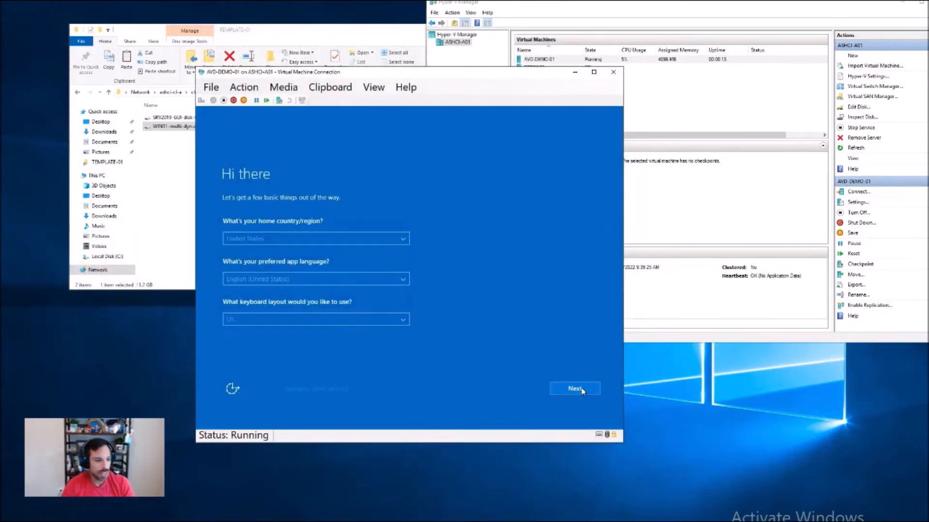
left_click(567, 395)
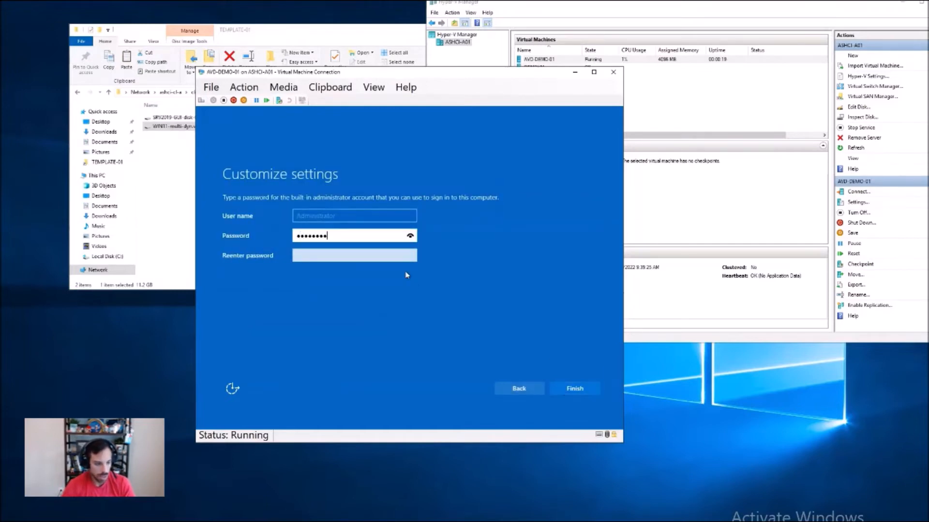
type("*")
key("Tab")
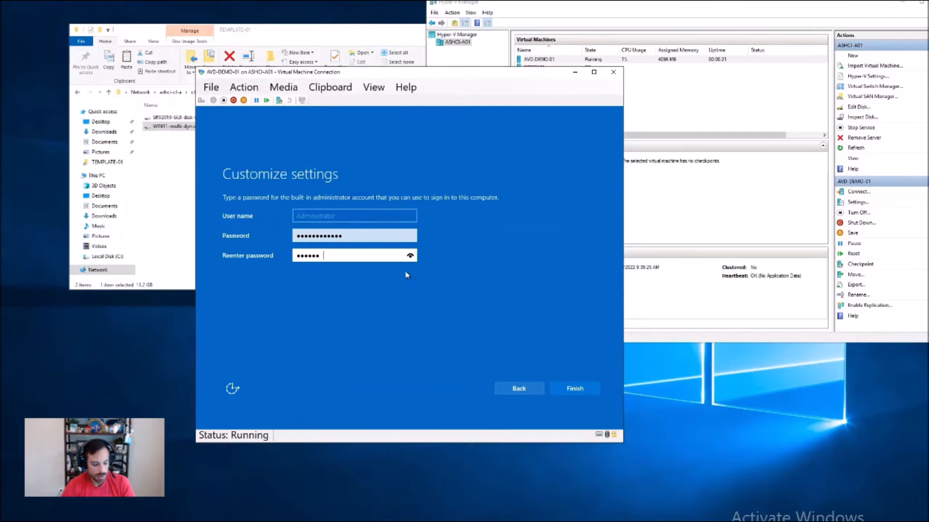
key("Return")
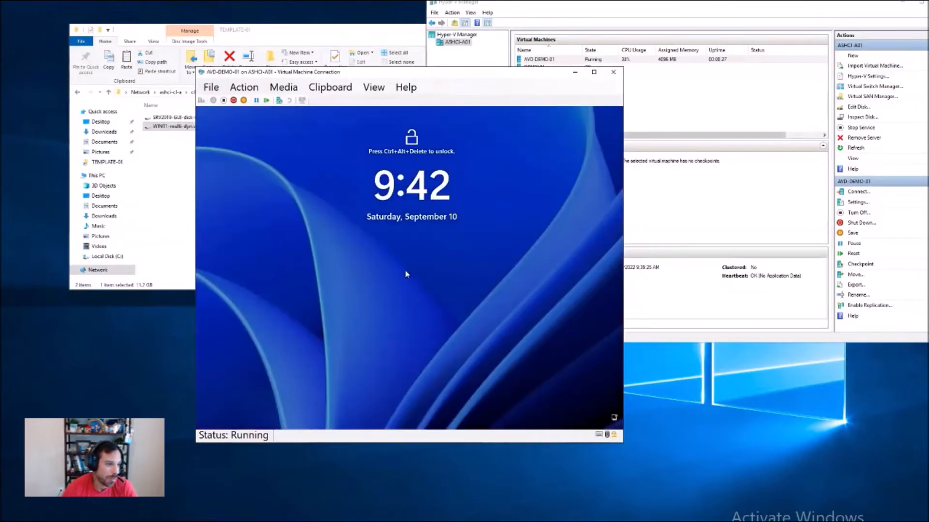
Step: Sign in to the virtual machine as administrator with the account password
left_click(200, 101)
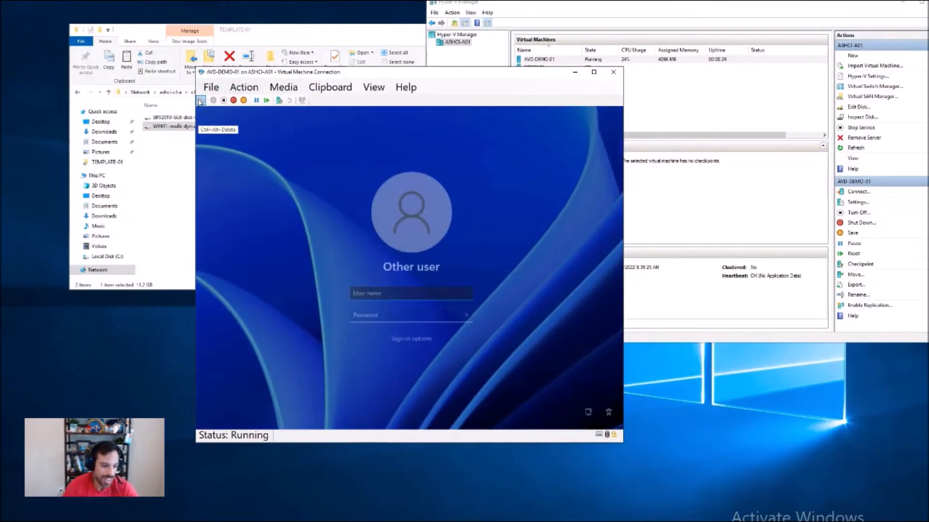
type("ad")
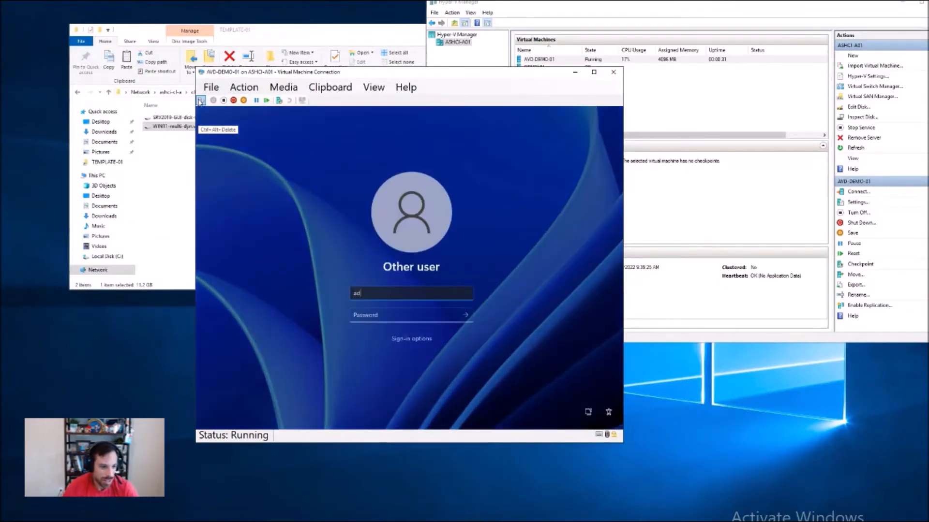
type("•••••")
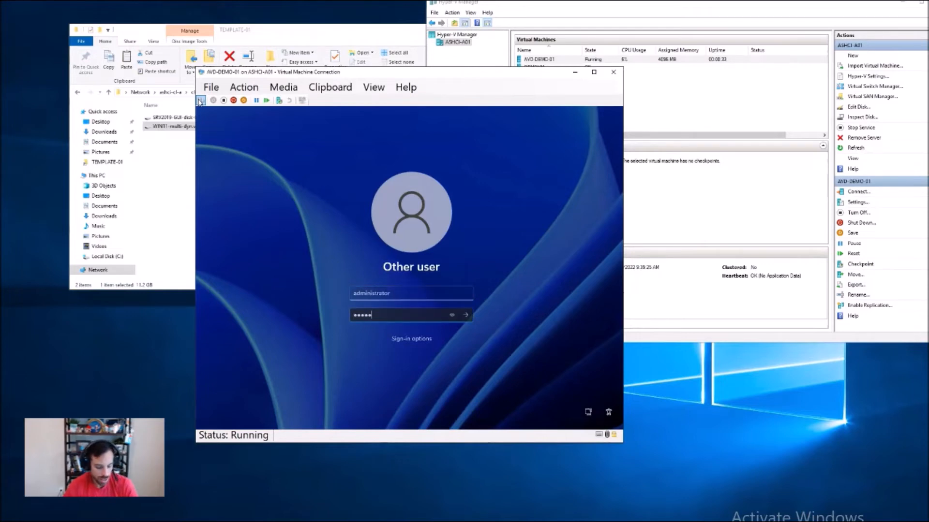
type("•••••••")
key("Return")
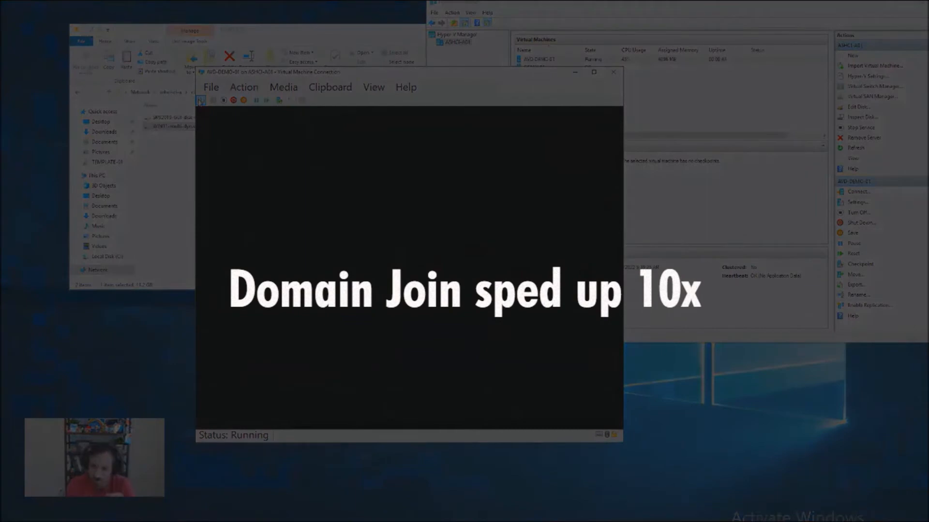
right_click(383, 420)
left_click(367, 345)
right_click(280, 276)
left_click(312, 353)
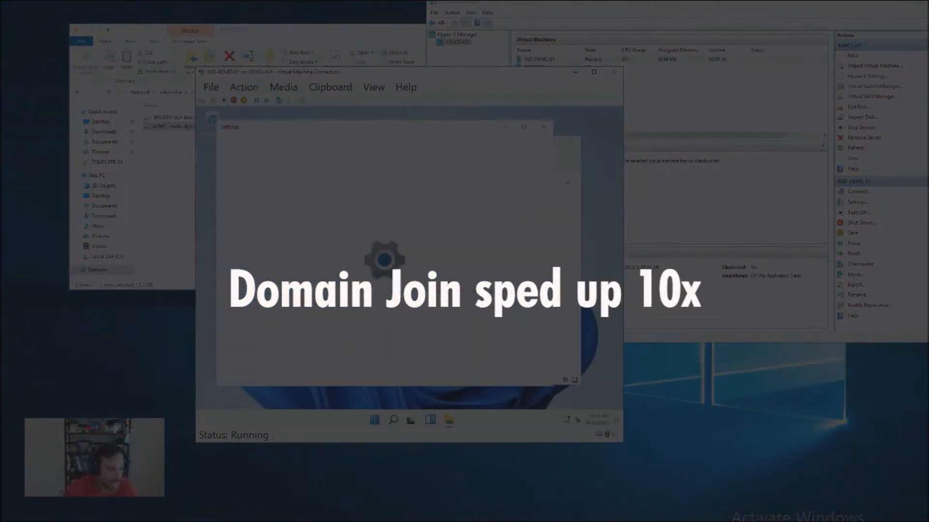
left_click(544, 126)
left_click(571, 142)
Step: Open the virtual machine's network settings and bring up the Ethernet adapter's IP settings for editing
right_click(567, 420)
left_click(567, 397)
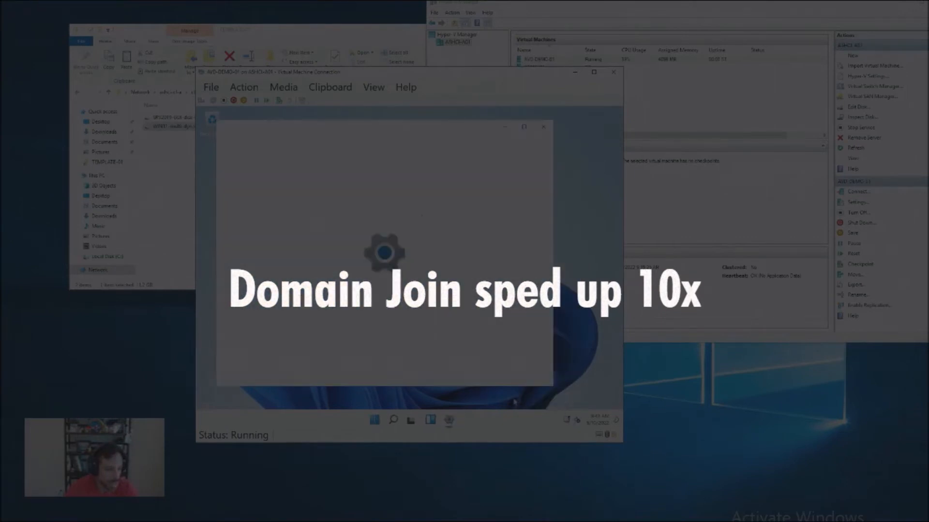
left_click(420, 253)
left_click(382, 260)
scroll(425, 271, "down", 5)
left_click(505, 224)
left_click(365, 242)
left_click(346, 255)
left_click(337, 244)
Step: Run ipconfig /all in PowerShell to check the current network configuration, and move the window aside from the IP settings
right_click(374, 420)
left_click(382, 309)
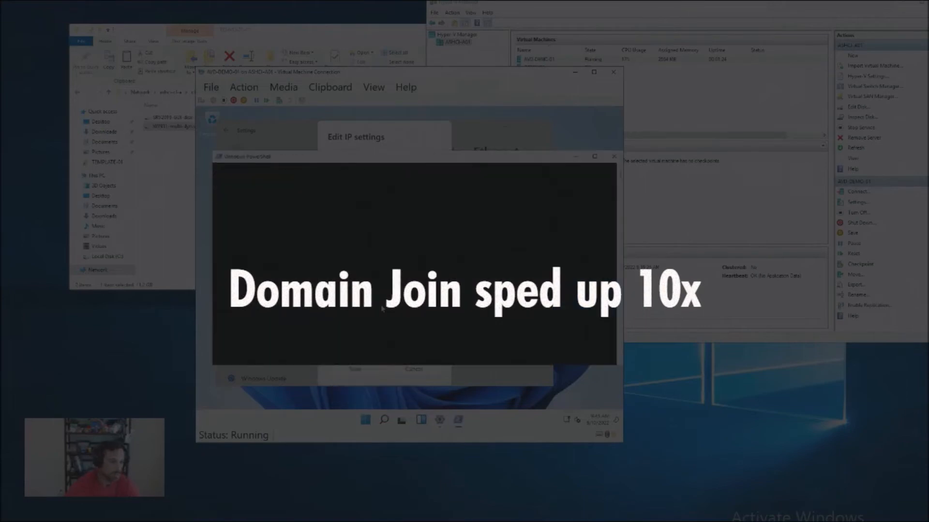
type("ipconfig /all")
key("Return")
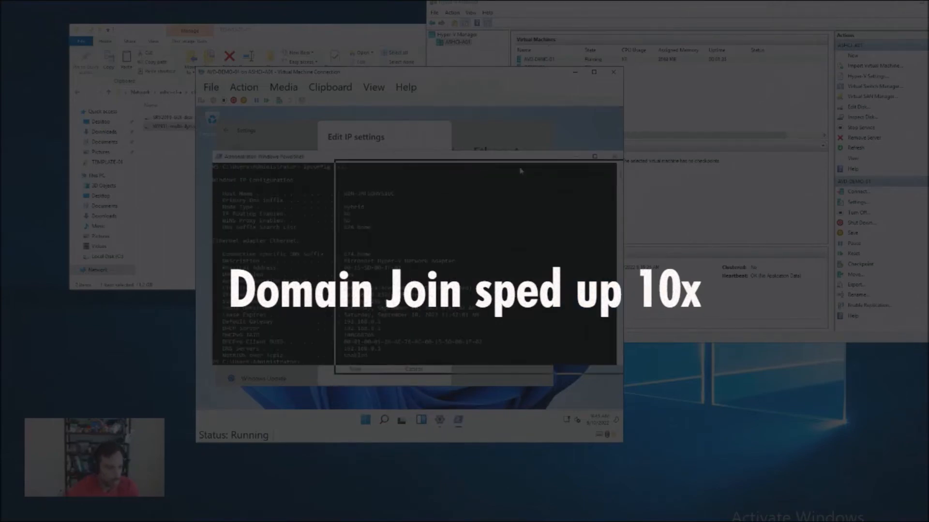
left_click_drag(520, 169, 515, 154)
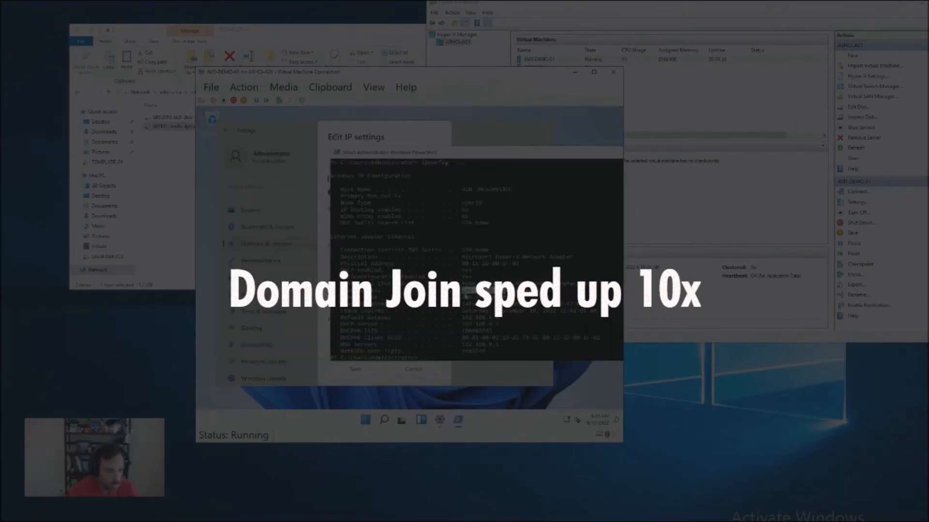
Step: Enter the Ethernet adapter's static IPv4 settings: IP address 192.168.0.232, subnet mask 255.255.255.0 and gateway 192.168.0.1
left_click(388, 138)
left_click(381, 223)
type("192.168.0.232")
left_click(390, 257)
scroll(390, 257, "down", 1)
type("255.255.255.0")
key("Tab")
type("192.168.0.1")
key("Tab")
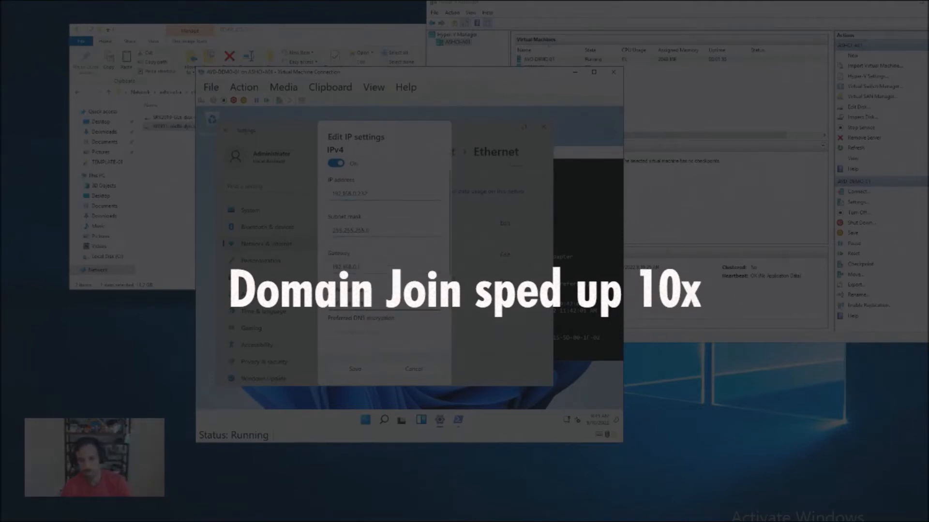
Step: Save the Ethernet adapter's static IP settings and close the Settings window
type("ipconfig /all")
key("Return")
left_click(326, 73)
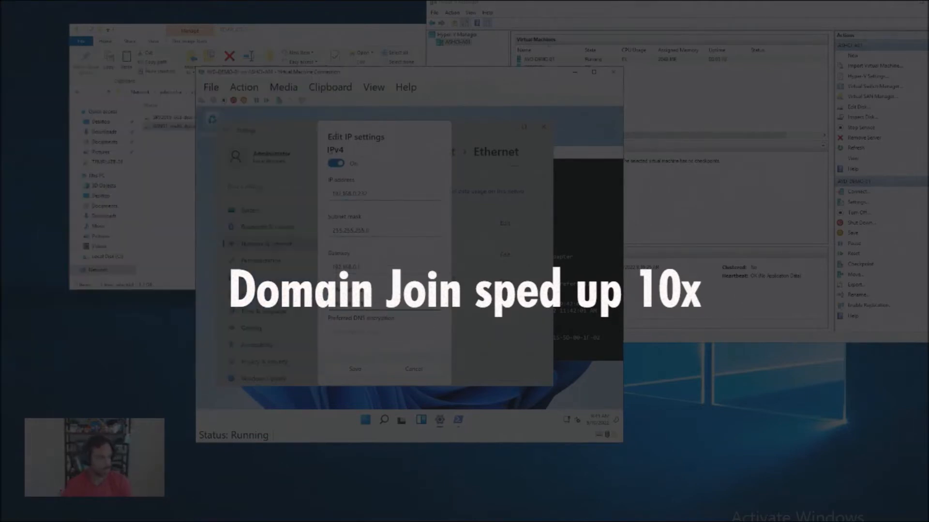
left_click(355, 369)
left_click(543, 126)
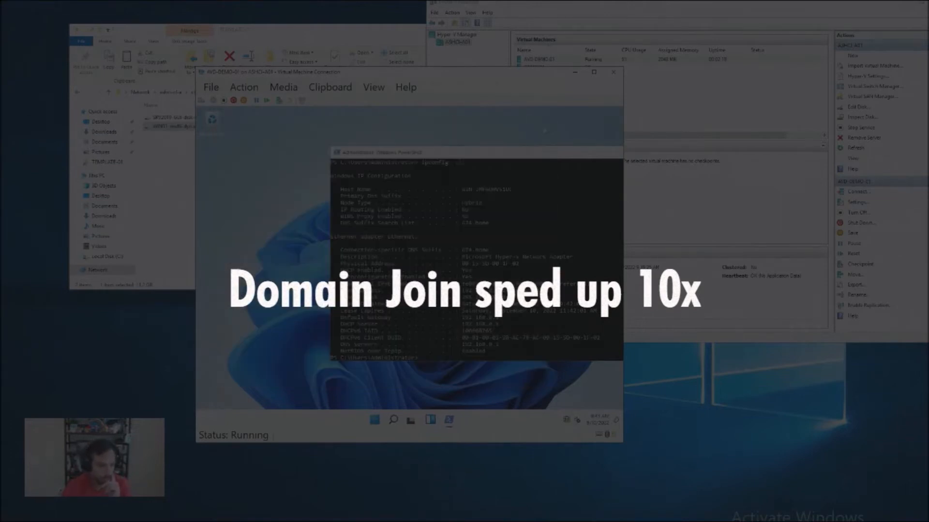
Step: Clear the PowerShell output, bring its window fully into view, and check the updated network configuration with ipconfig /all
type("cls")
key("Return")
left_click_drag(471, 152, 350, 158)
key("Return")
key("Return")
key("Return")
key("Return")
Step: Join the virtual machine to the HOMELAB domain as AVD-DEMO-01 using Add-Computer with Get-Credential, and restart it with Restart-Computer
type("Add-Compu")
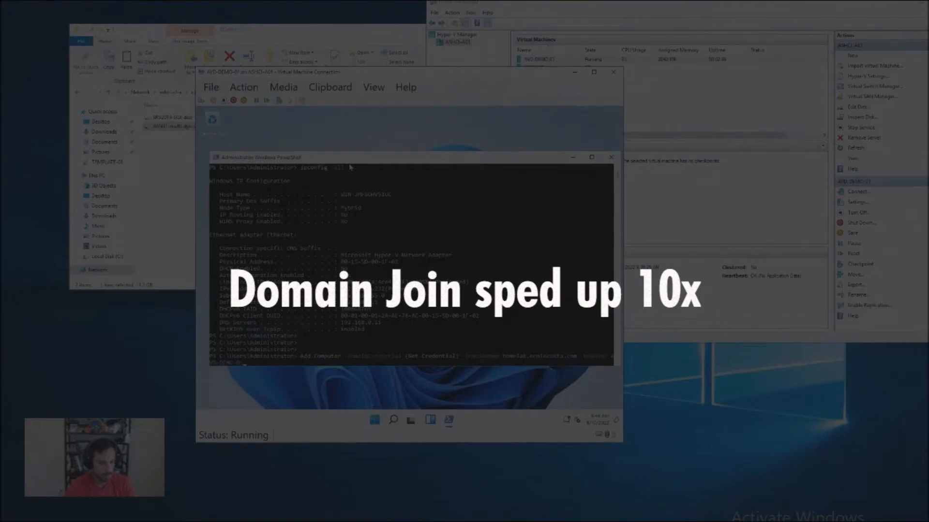
key("Return")
key("Return")
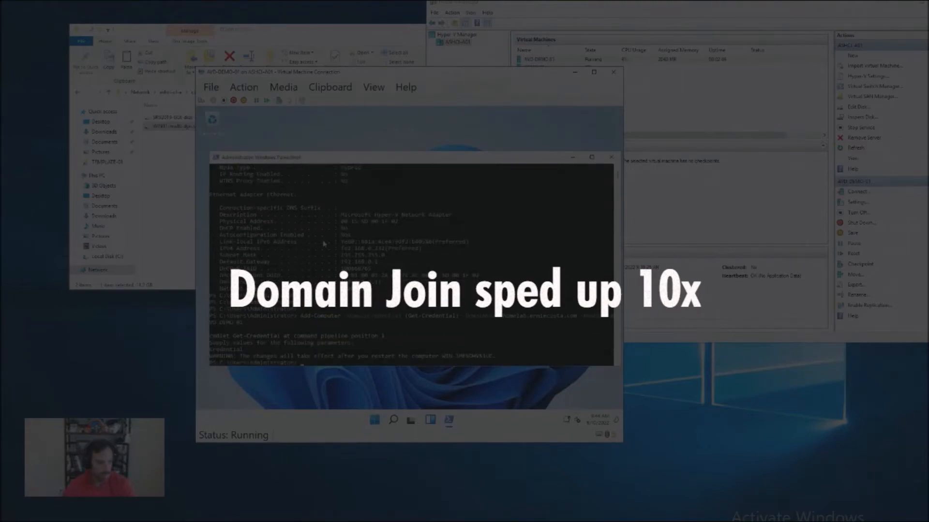
type("Restart-Computer")
key("Return")
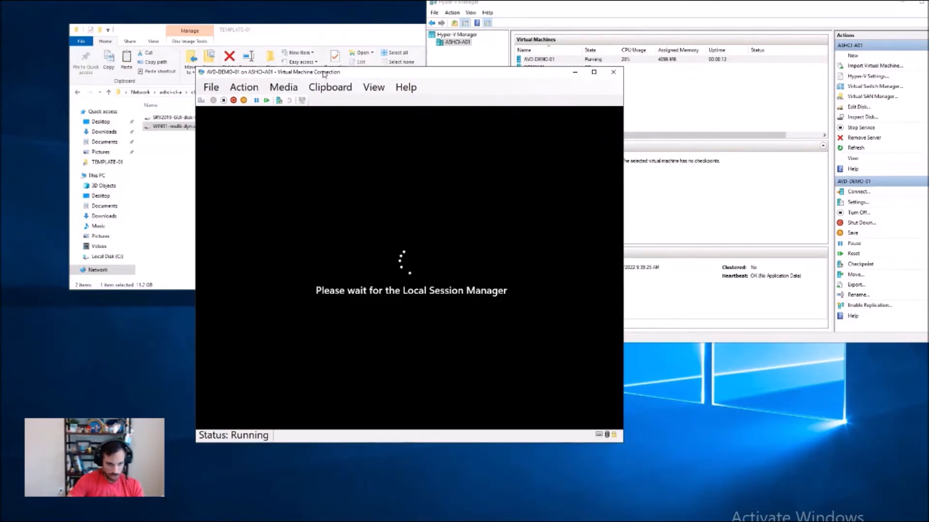
Step: Unlock the restarted virtual machine and sign in to the HOMELAB domain with the domain account's user name and password
left_click(200, 100)
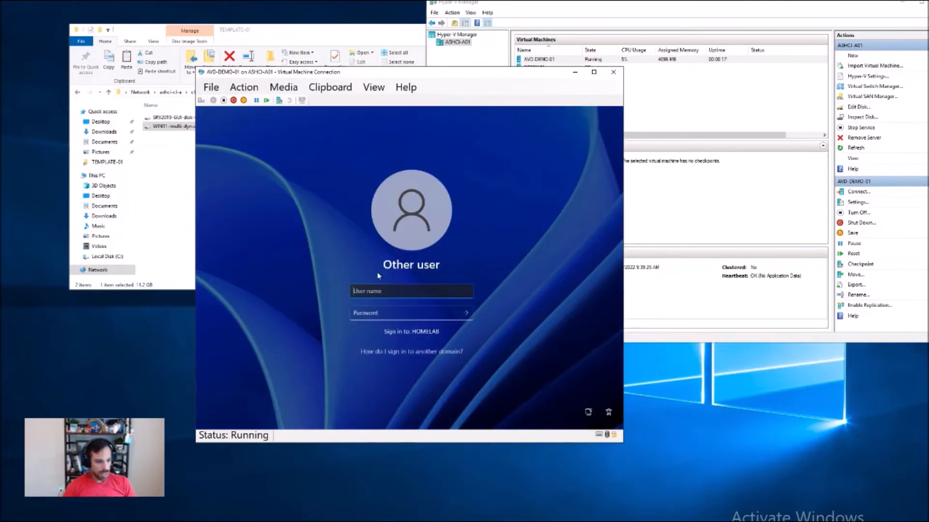
type("da.ec")
key("Tab")
type("••••••••••")
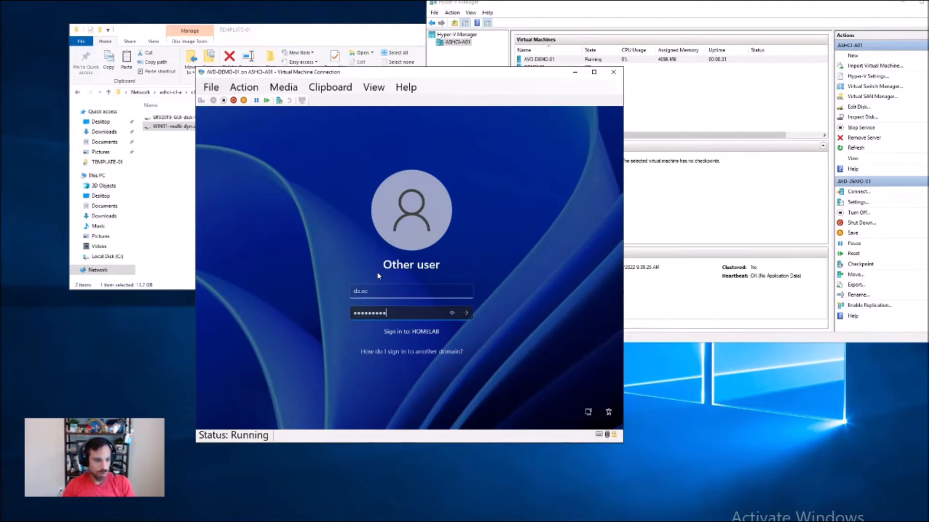
key("Return")
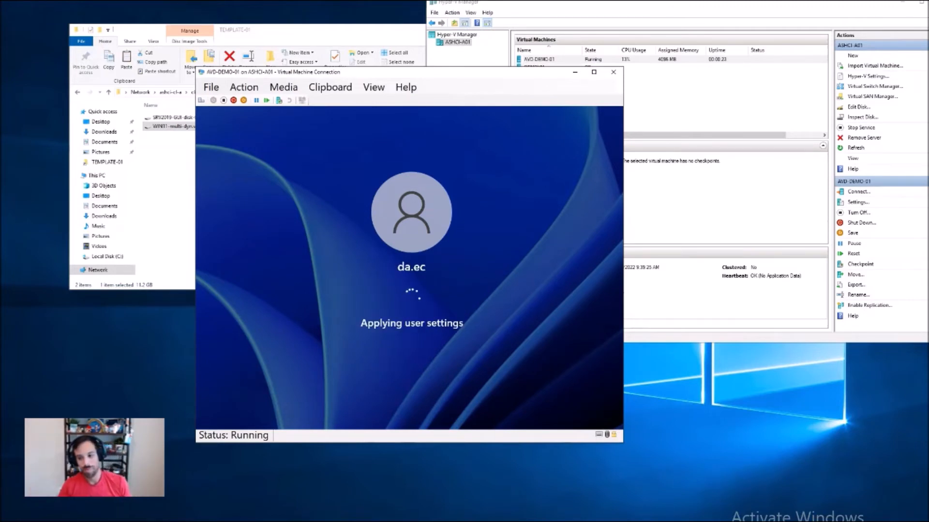
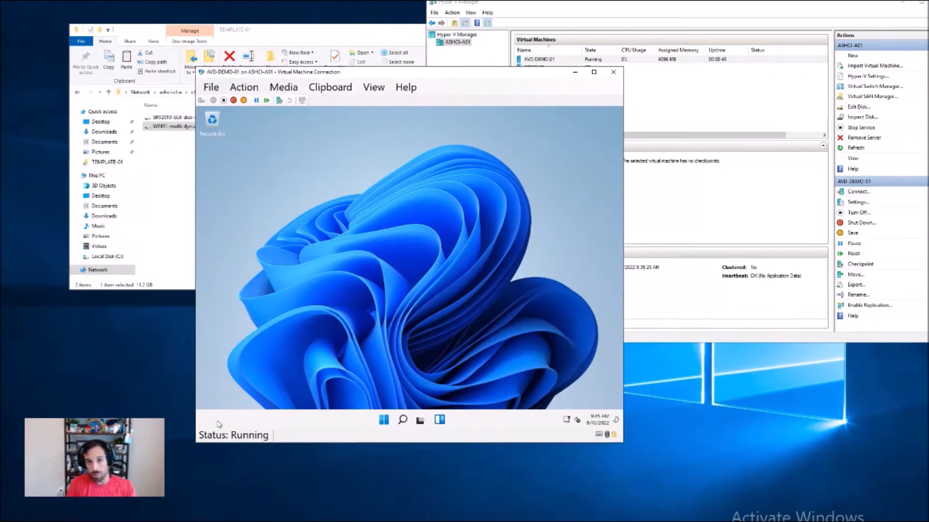
Step: Open the Local Users and Groups console in the virtual machine, maximize it, and display the local groups
right_click(383, 420)
left_click(385, 372)
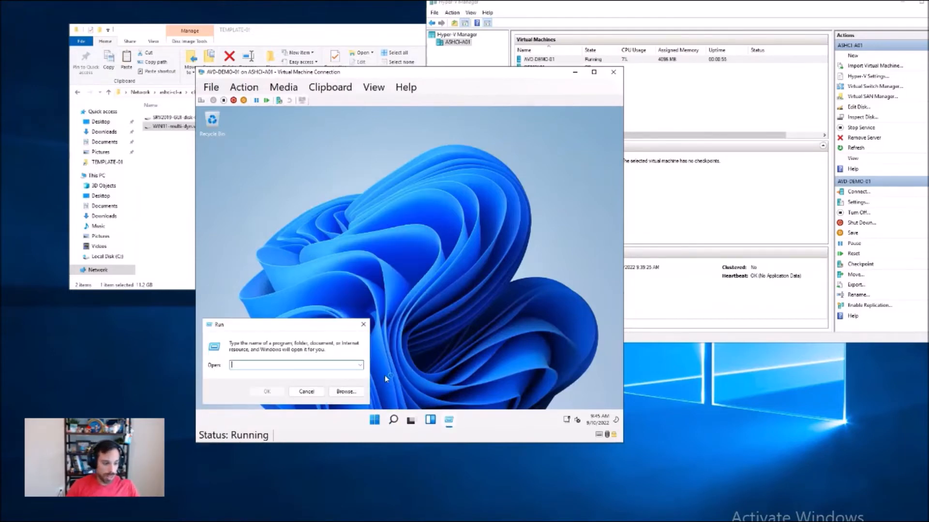
type("control userpas")
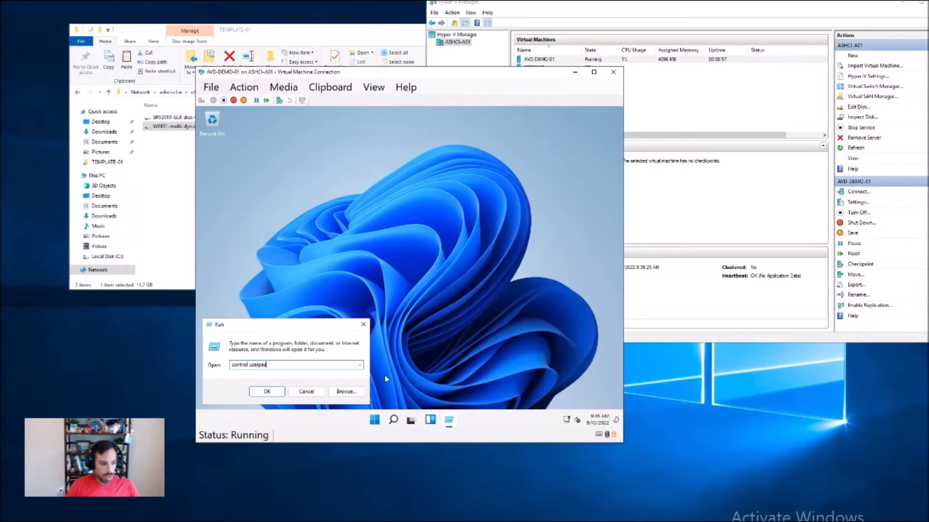
type("swords")
key("Return")
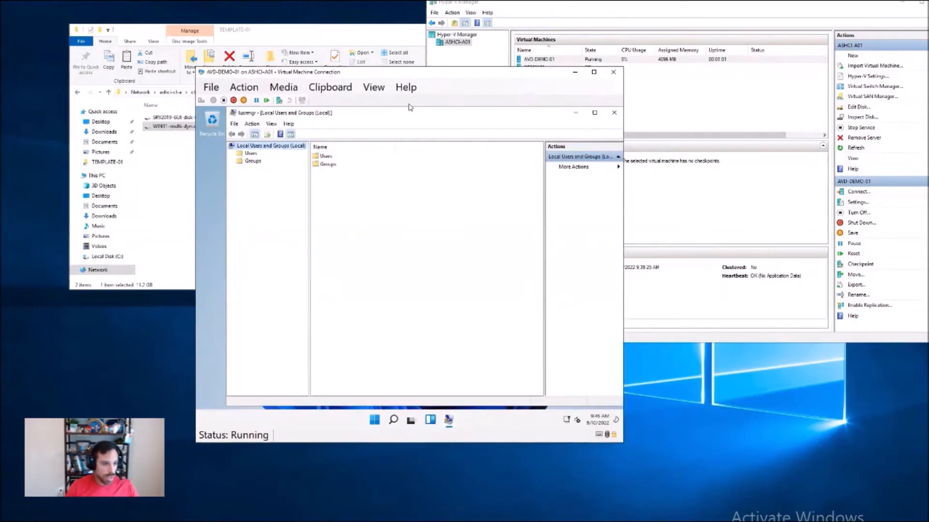
double_click(410, 119)
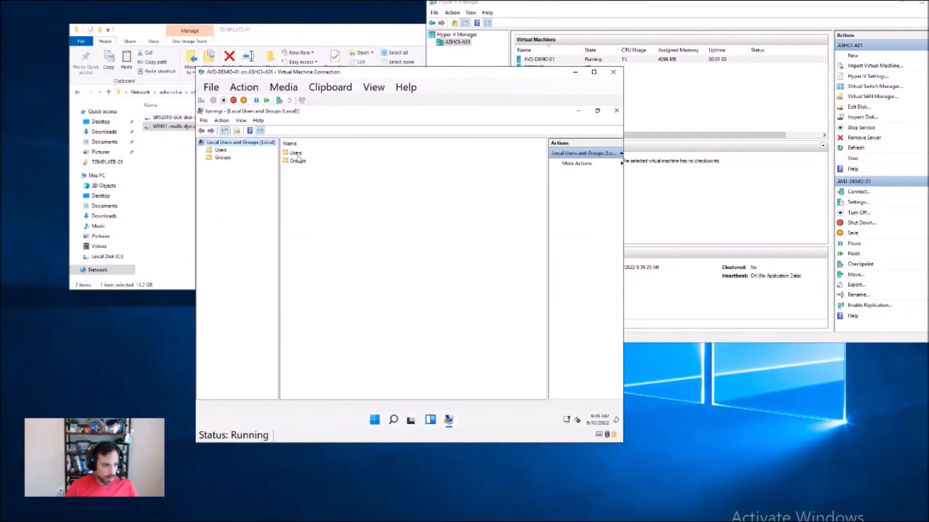
double_click(298, 161)
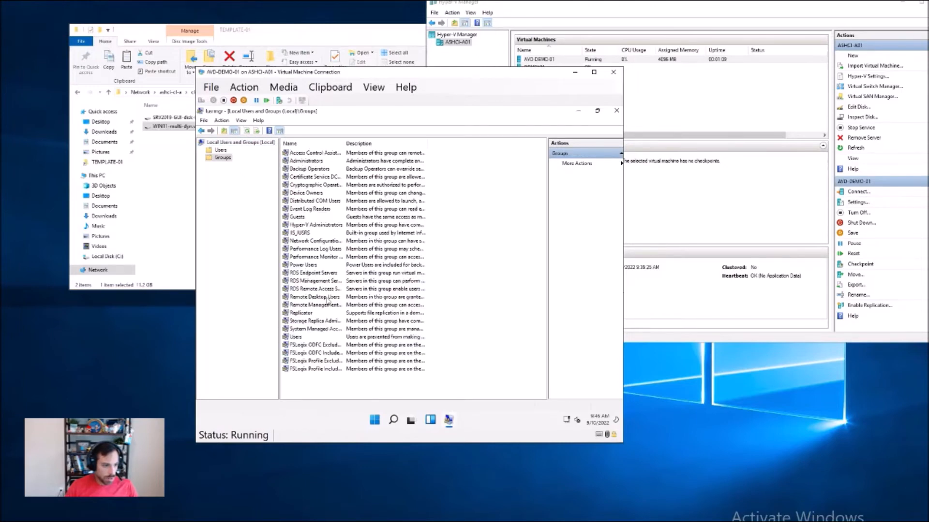
Step: Add three domain users to the Remote Desktop Users group, apply the membership change, and close the console
double_click(313, 297)
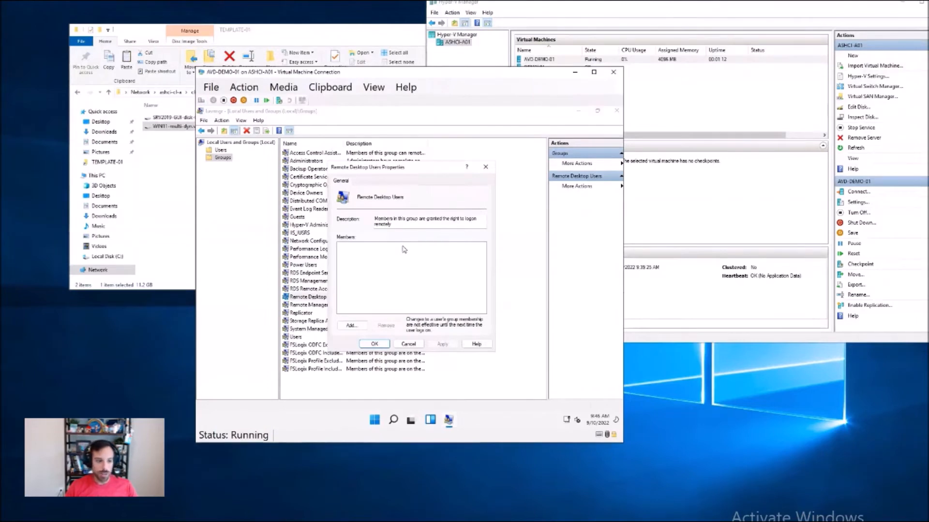
left_click(352, 327)
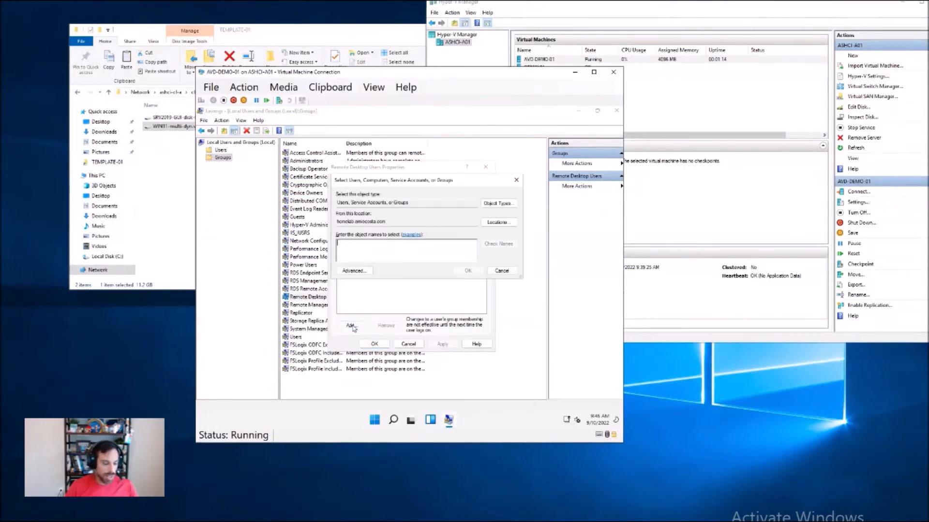
type("bob do; harry")
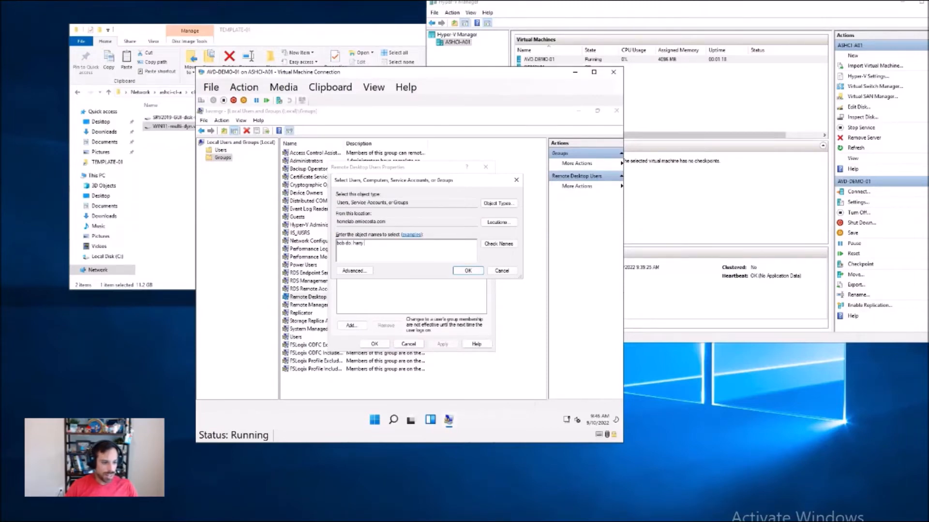
type(" pott; t")
key("Return")
left_click(441, 344)
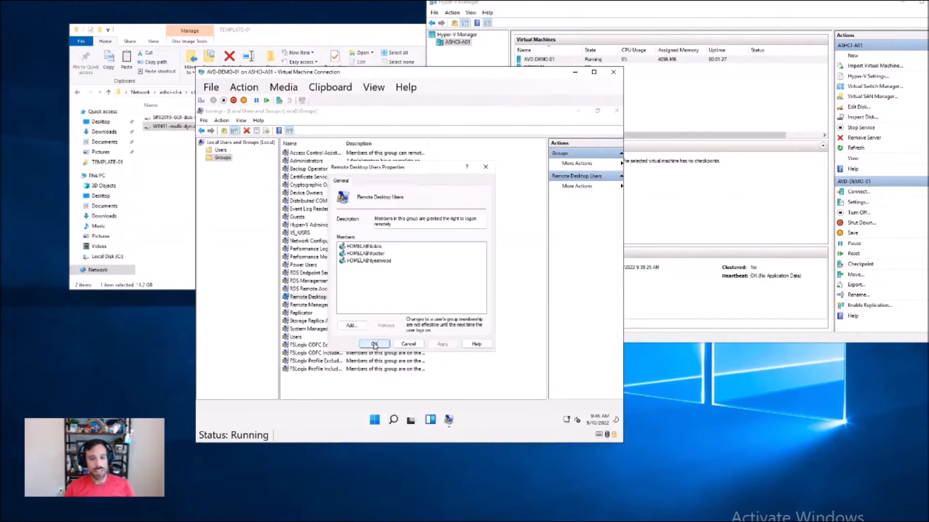
left_click(374, 344)
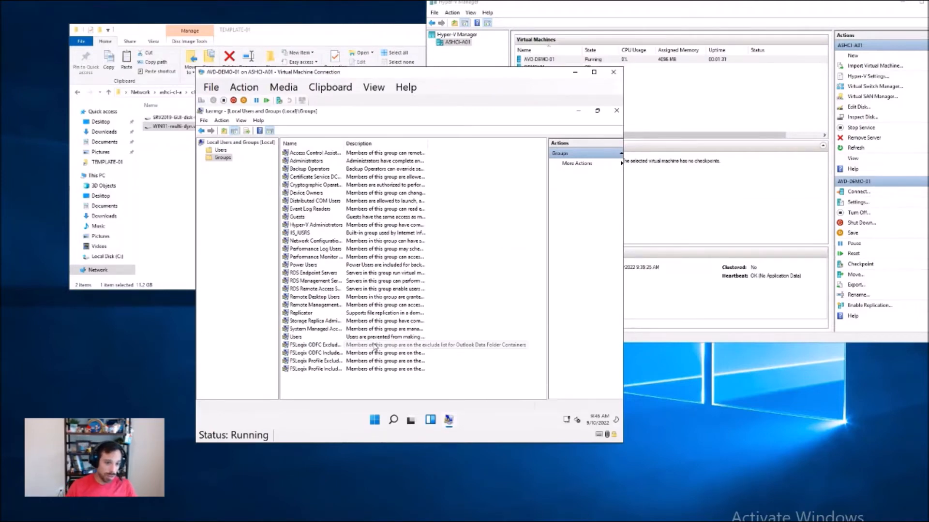
left_click(616, 112)
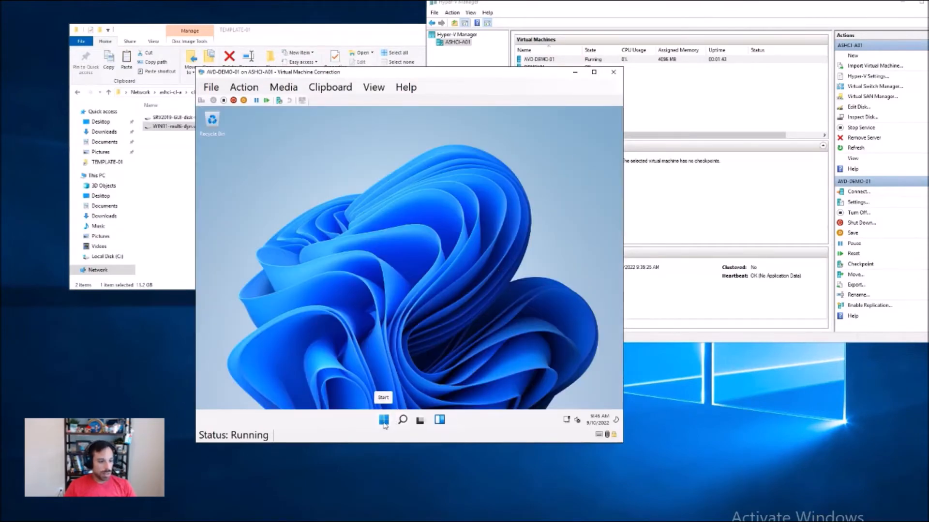
Step: Search the virtual machine's Settings for "remote desktop", check whether Remote Desktop is turned on, and close Settings
right_click(384, 420)
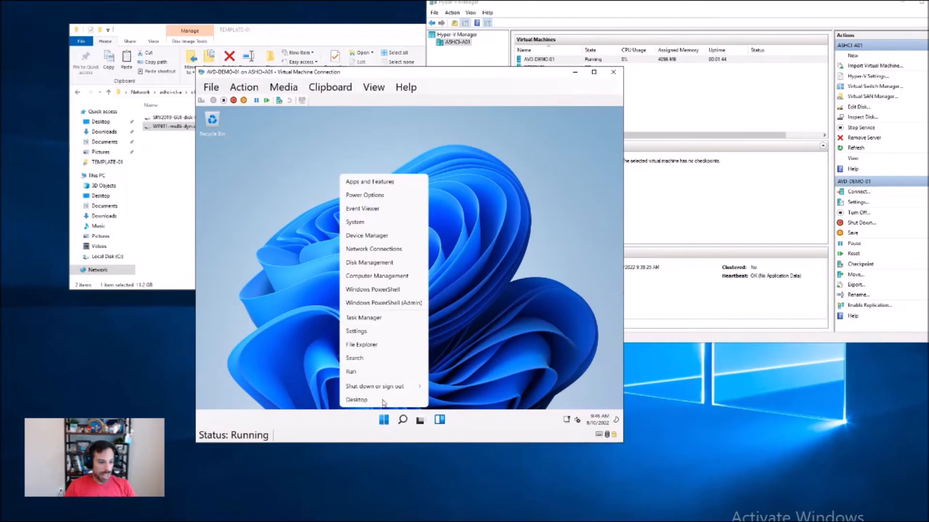
left_click(363, 332)
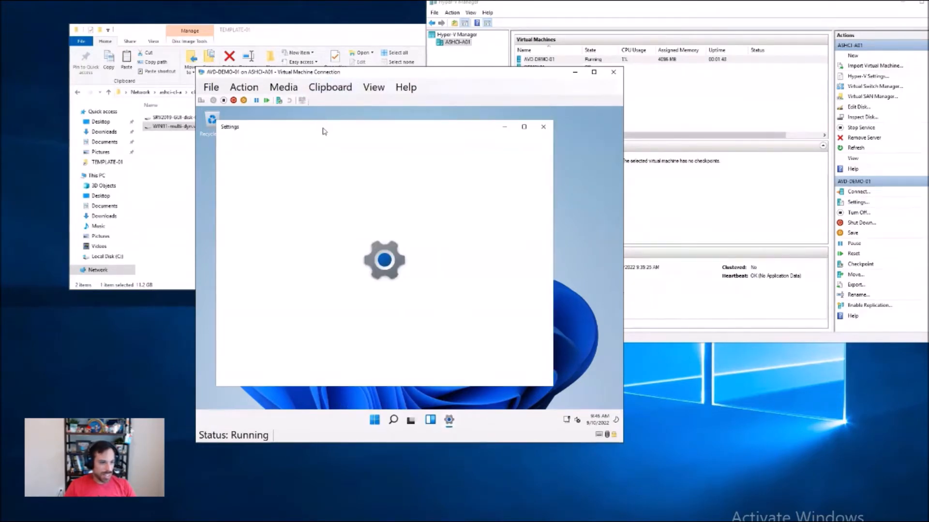
double_click(322, 129)
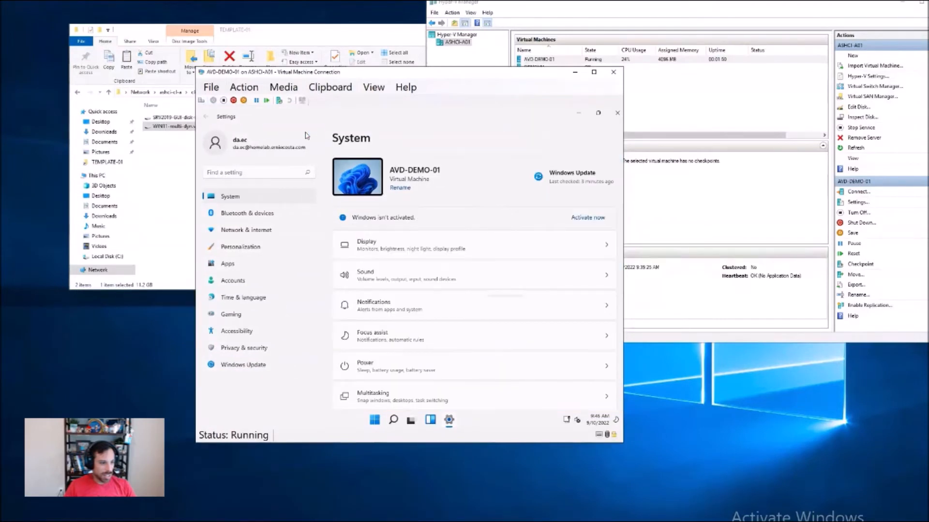
type("remote")
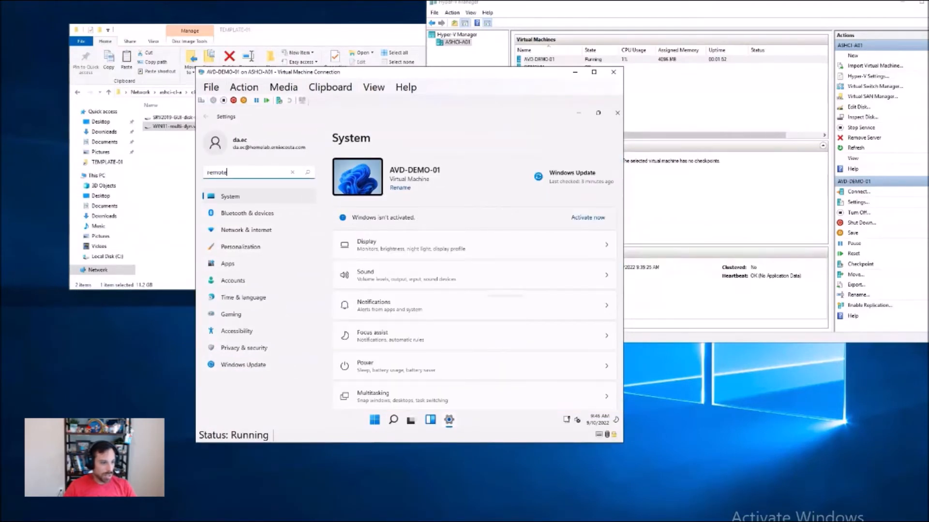
type(" desktop")
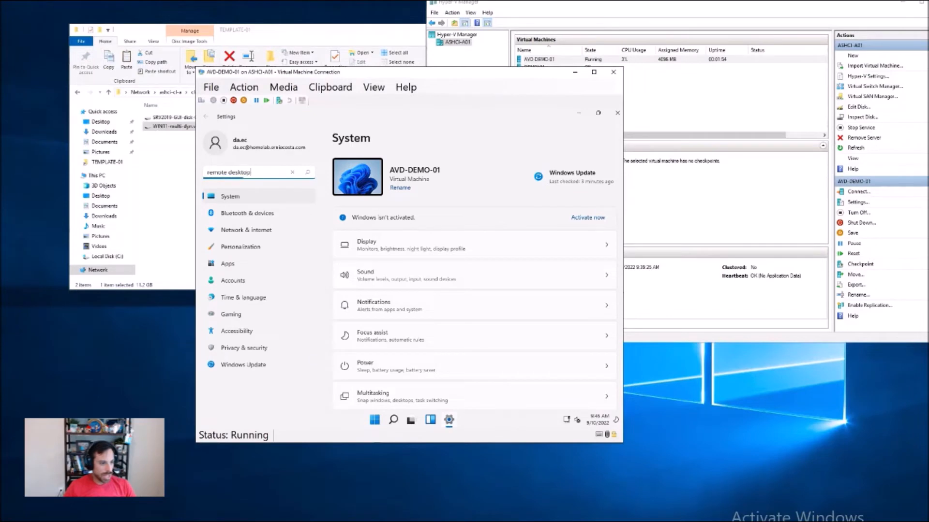
key("Return")
left_click(447, 198)
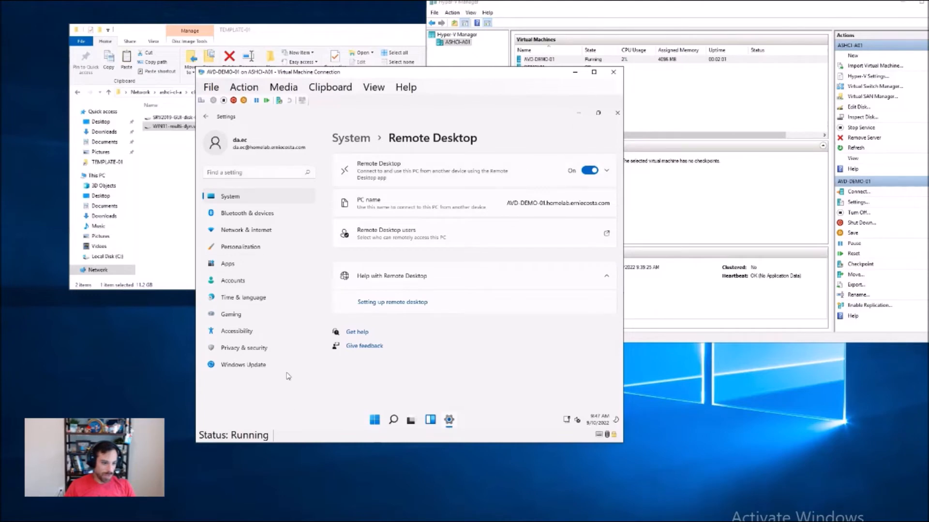
mouse_move(391, 428)
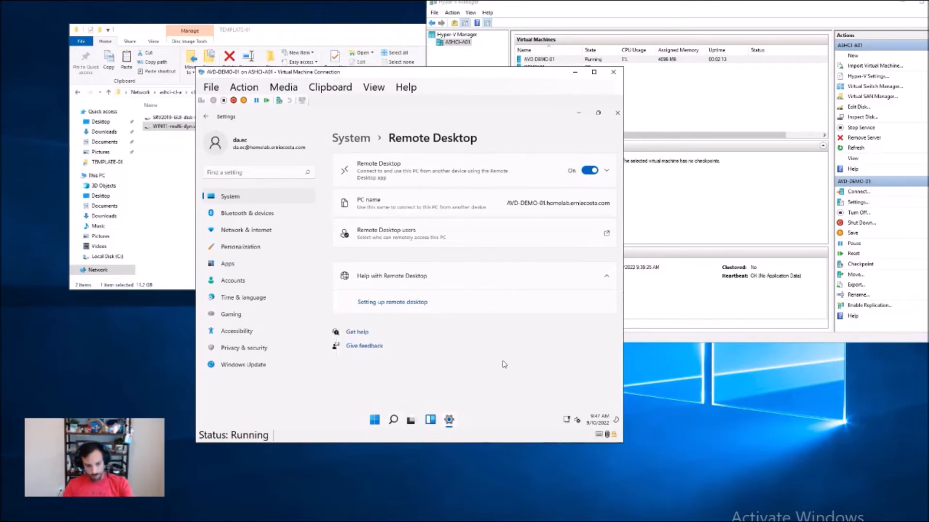
right_click(379, 417)
mouse_move(392, 389)
left_click(484, 357)
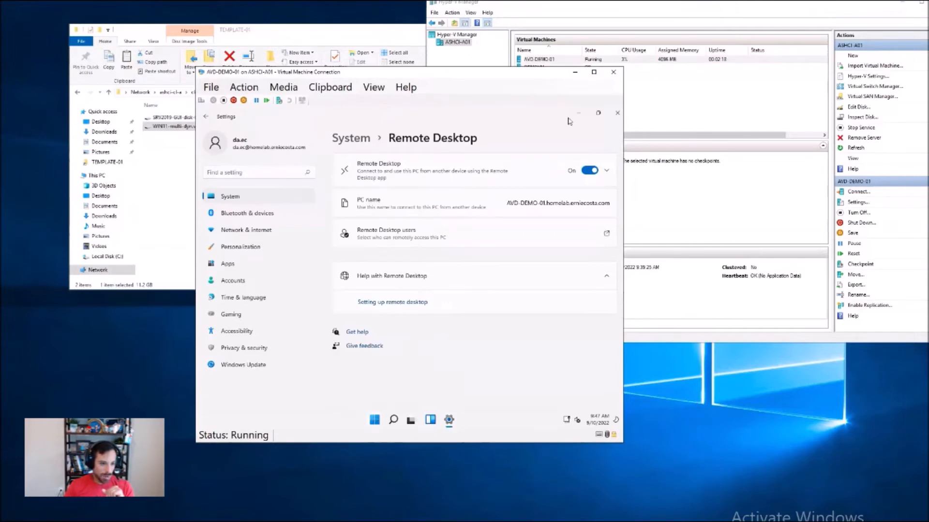
left_click(617, 113)
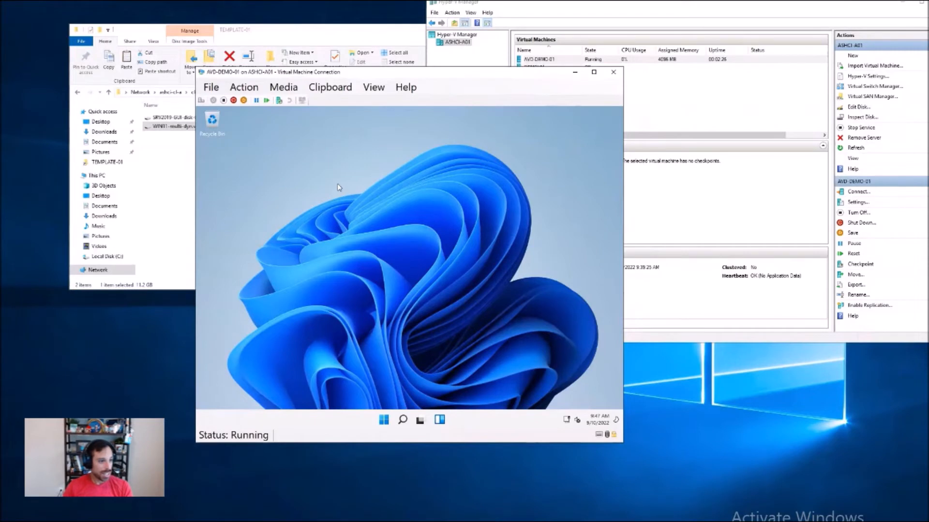
Step: Check the virtual machine's IP address by running ipconfig in Windows PowerShell, and close the PowerShell window
left_click_drag(334, 72, 349, 44)
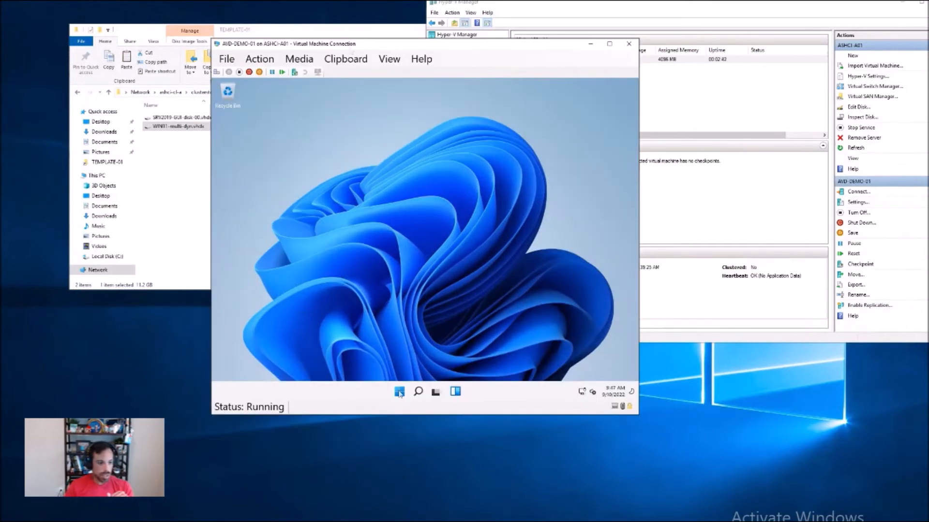
right_click(399, 393)
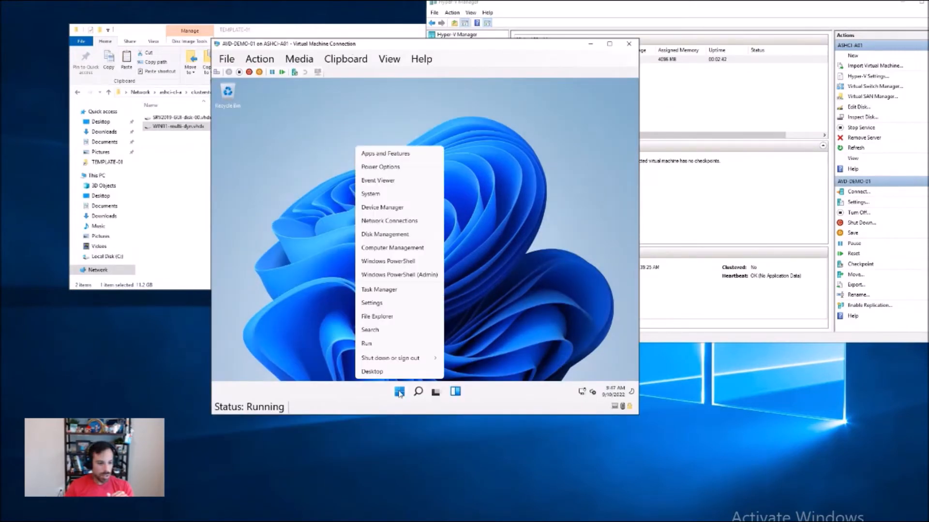
left_click(402, 264)
type("ipconfig")
key("Return")
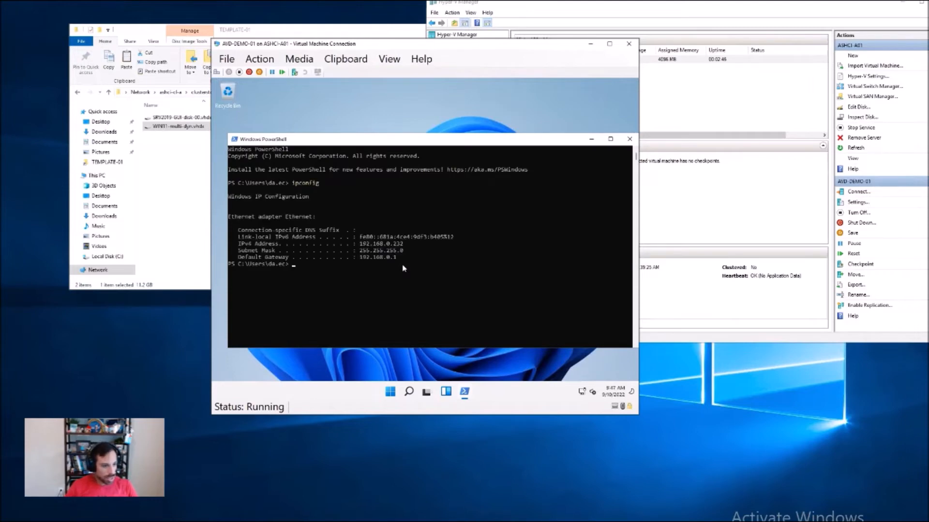
left_click(630, 139)
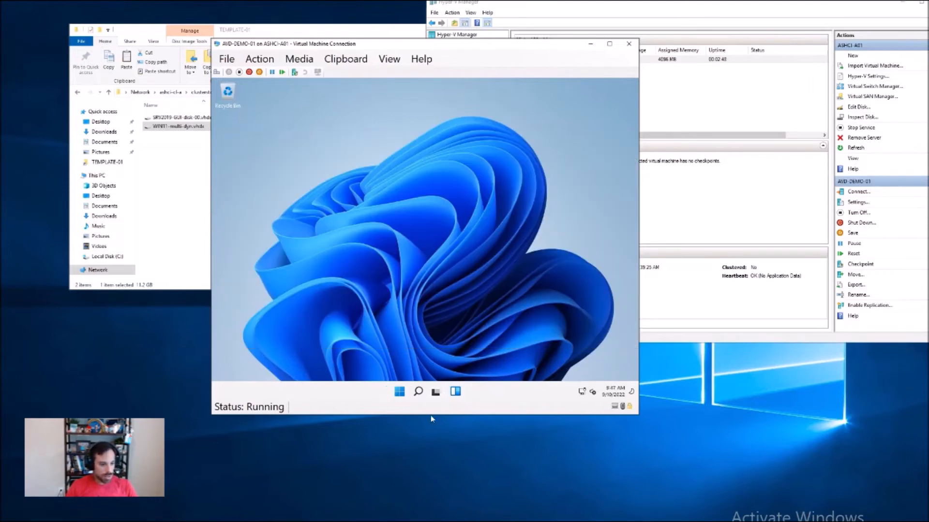
Step: Sign out of the Windows session on AVD-DEMO-01
right_click(404, 392)
mouse_move(419, 359)
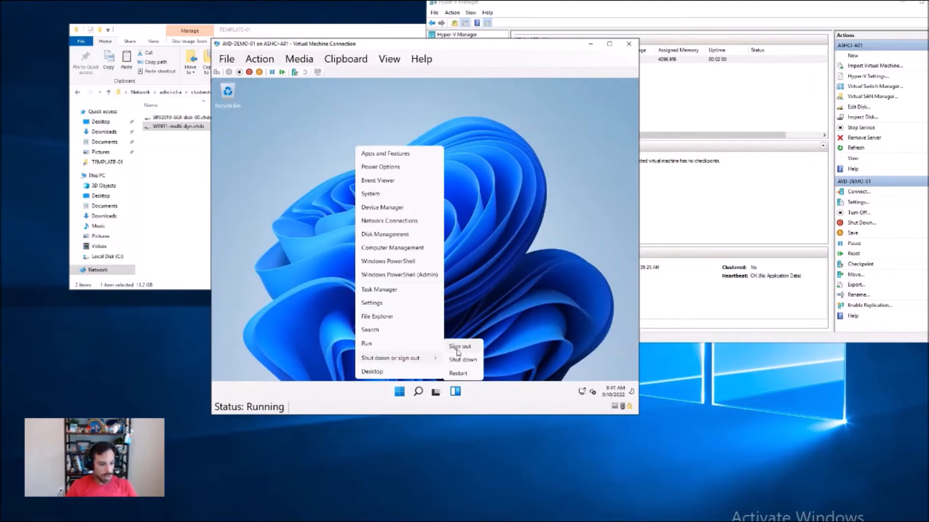
left_click(465, 348)
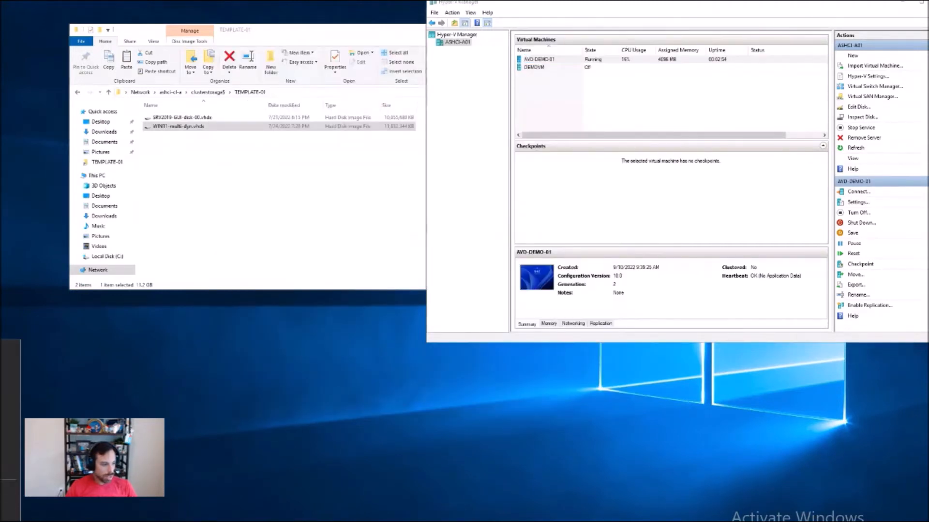
Step: Look up AVD-DEMO-01's IP address in its Hyper-V networking details and start a Remote Desktop Connection to 192.168.0.232
key("Return")
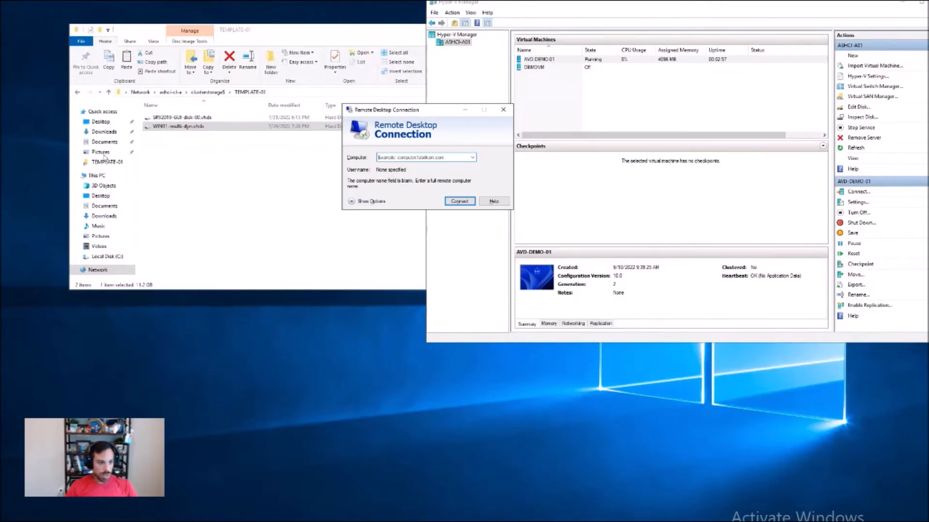
left_click_drag(388, 113, 299, 145)
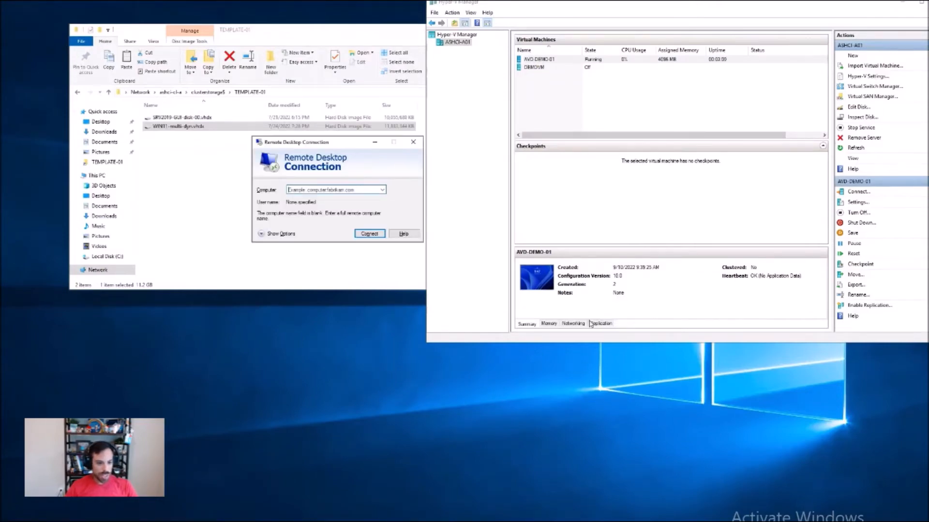
left_click(573, 324)
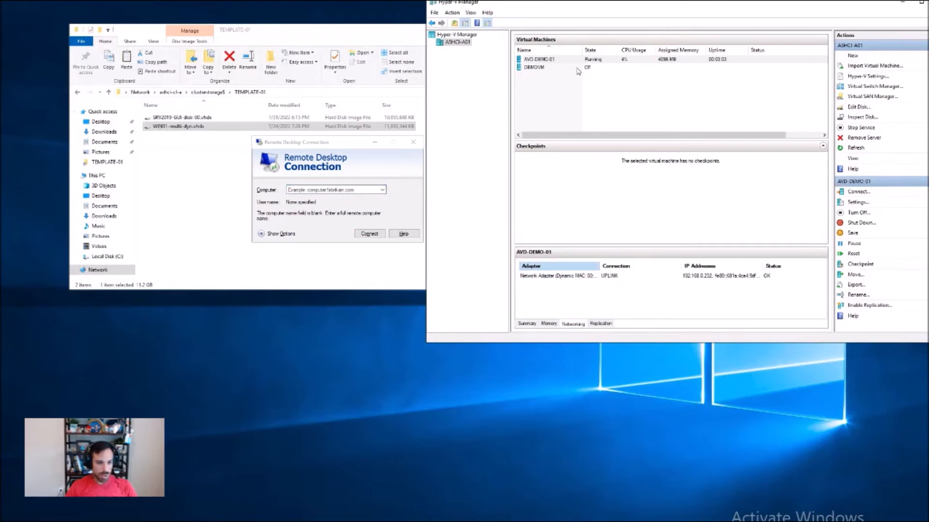
left_click(316, 190)
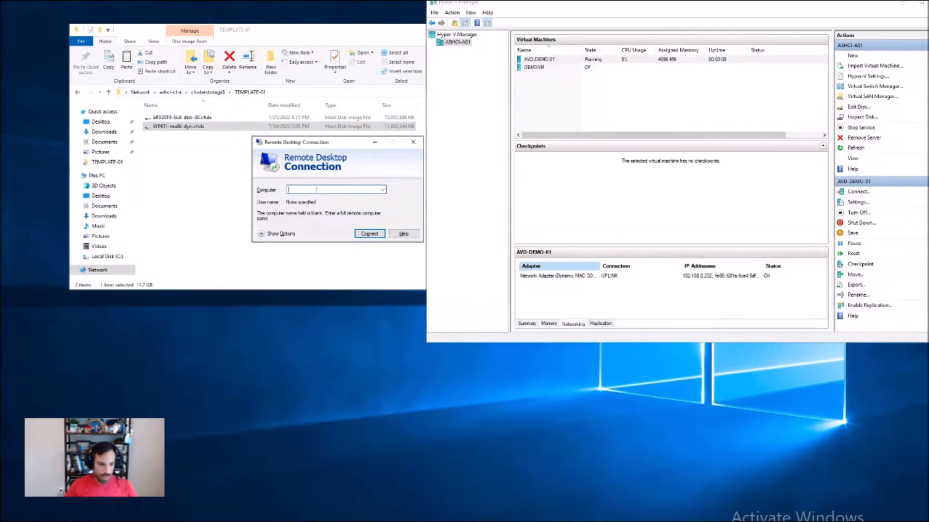
type("192.168.0.232")
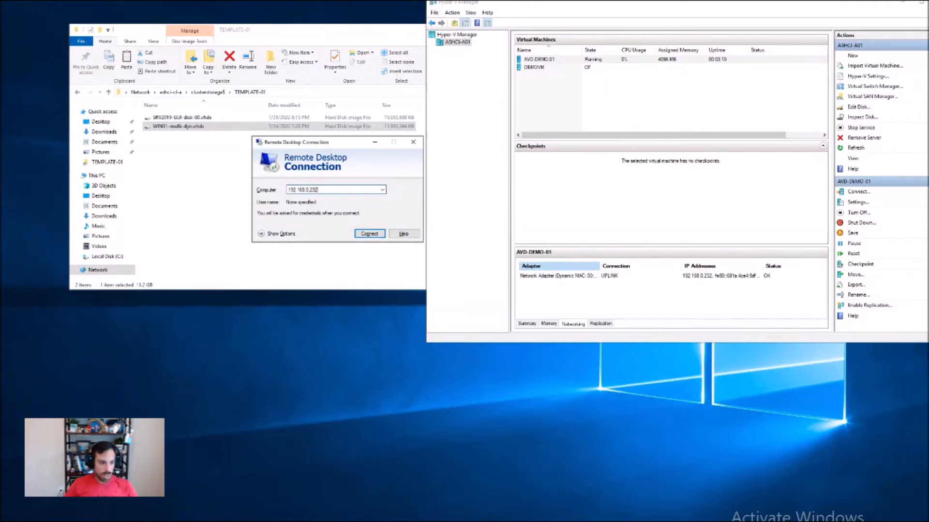
key("Return")
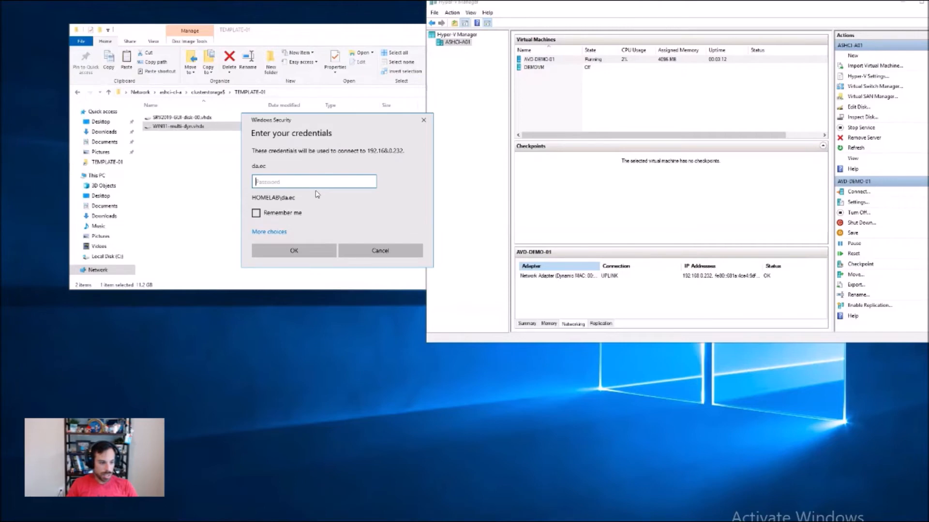
Step: Enter the domain account's password to open the remote session, and switch the session from full screen to a window
type("••")
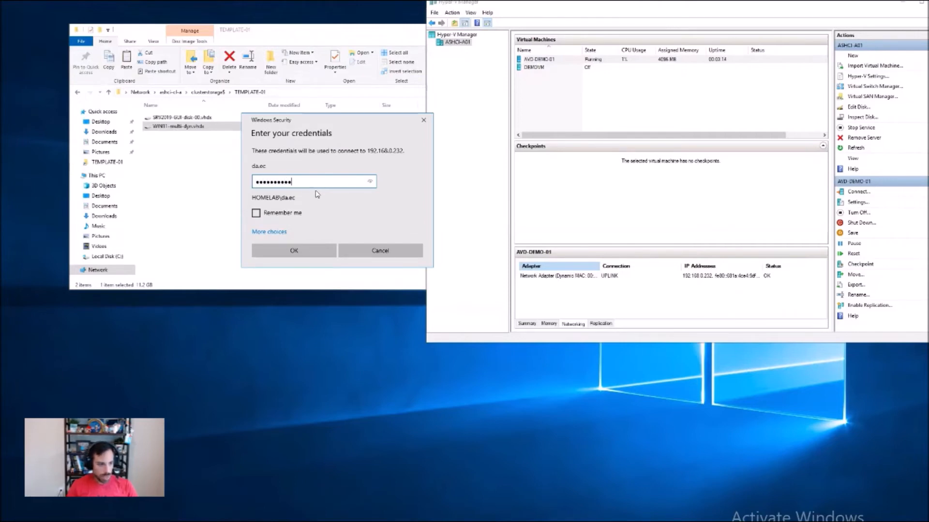
key("Return")
left_click(372, 262)
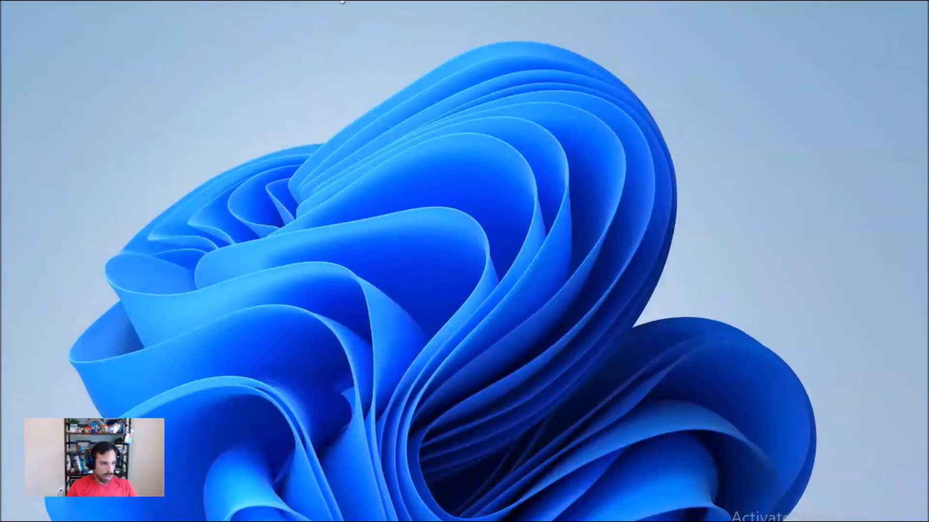
key("ctrl+alt+Break")
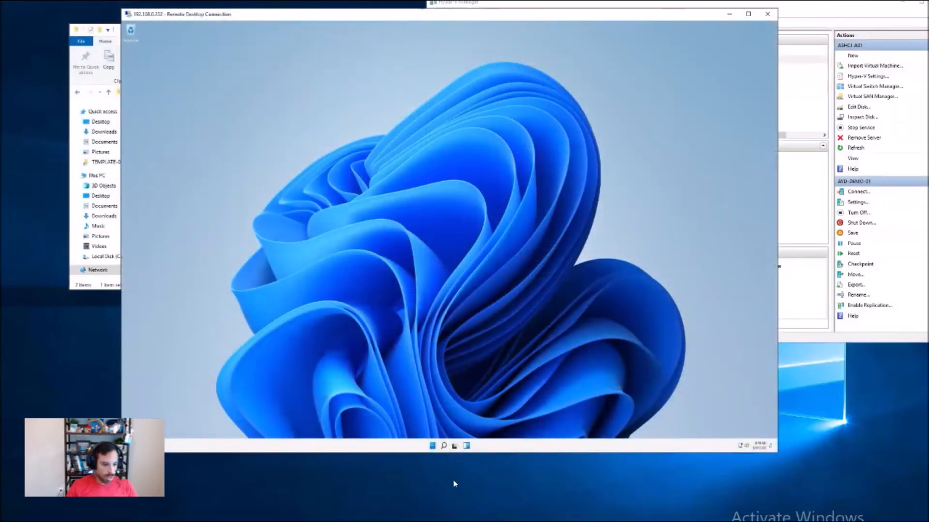
Step: Launch Windows PowerShell ISE as administrator in the remote session and allow it to make changes to the device
left_click(432, 446)
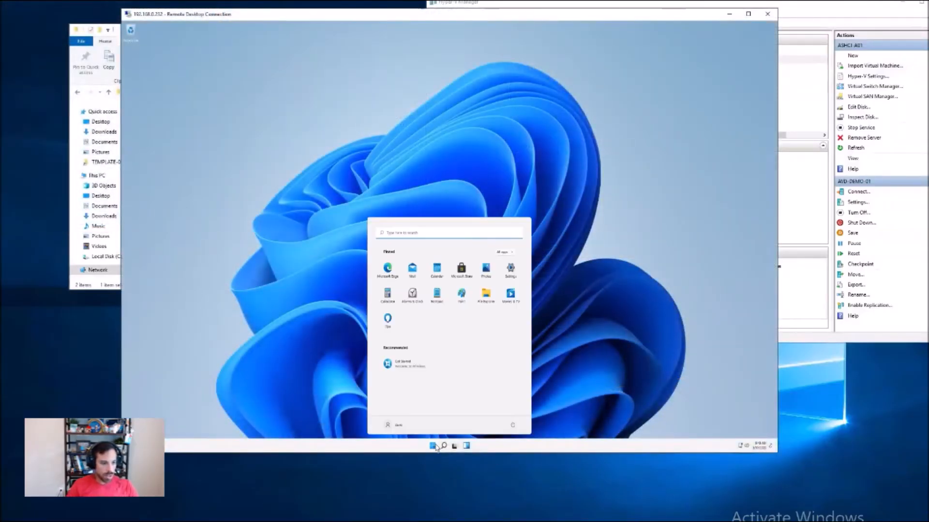
left_click(381, 232)
type("se")
key("BackSpace")
key("BackSpace")
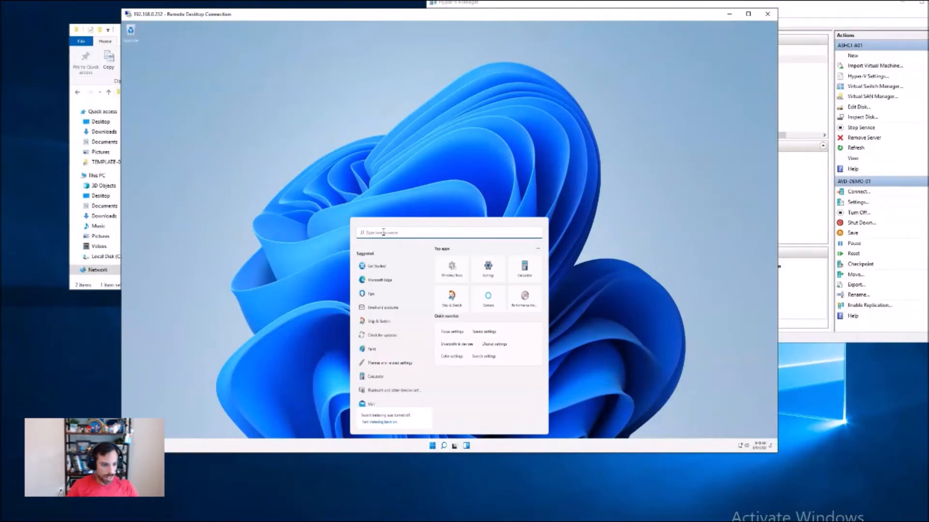
type("ise")
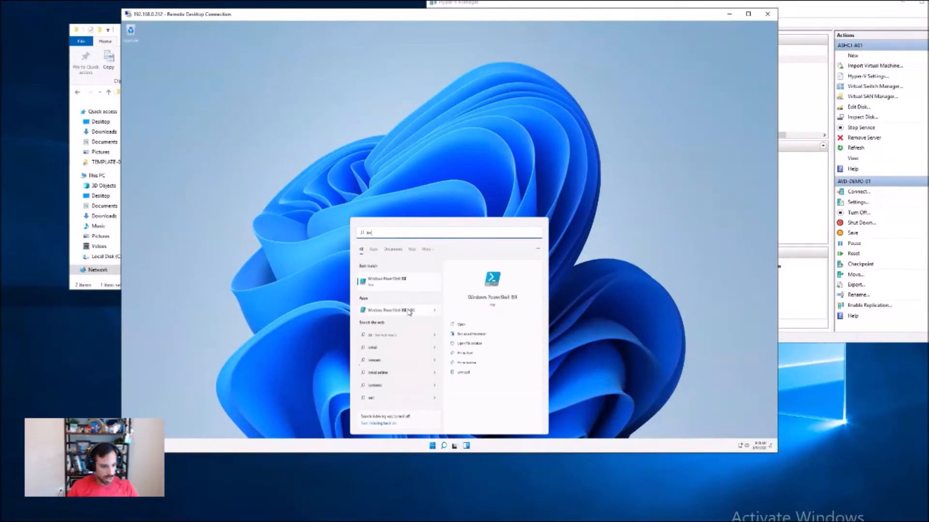
left_click(473, 334)
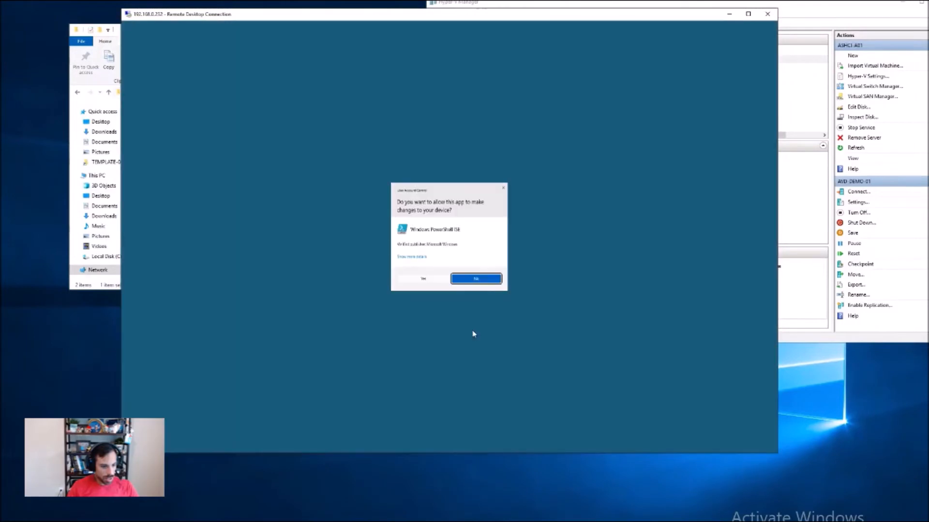
left_click(452, 278)
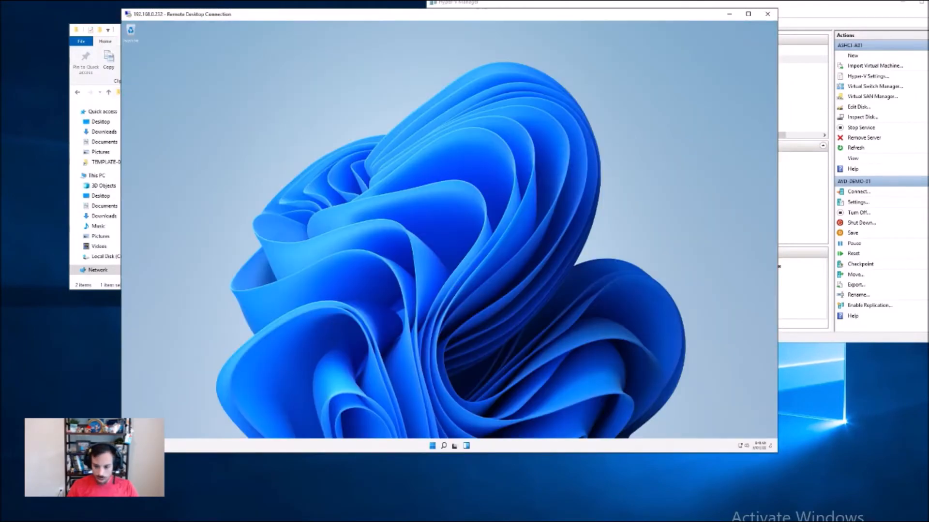
Step: Copy the Azure Arc onboarding script from Notepad++ into a new PowerShell ISE script on the session host and run it
key("alt+Tab")
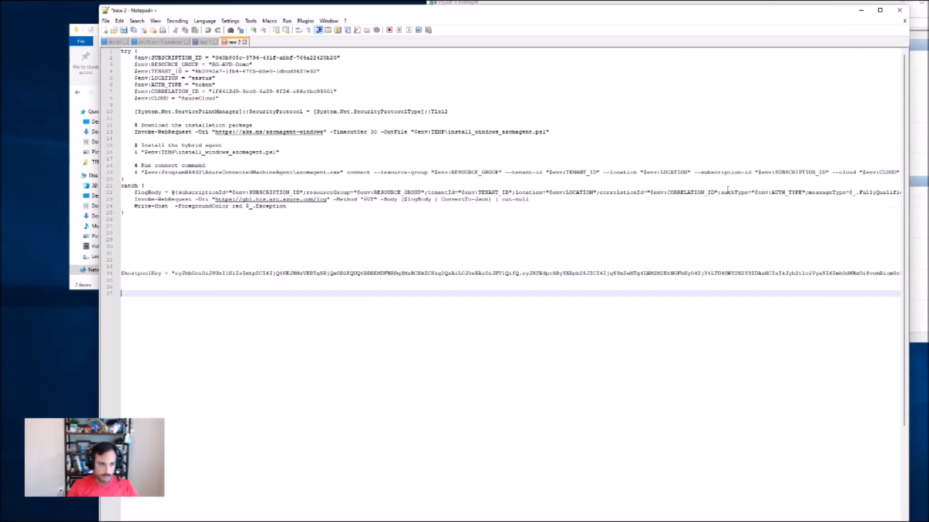
key("alt+Tab")
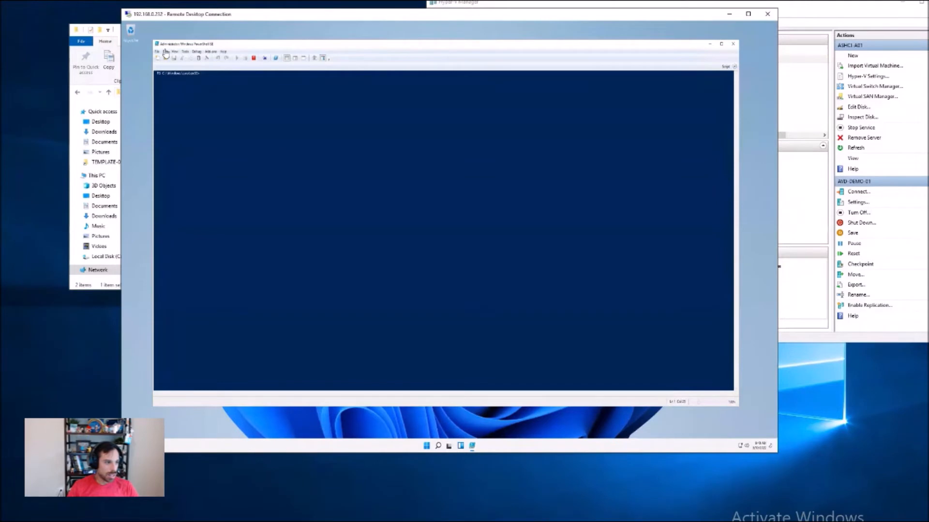
left_click(735, 67)
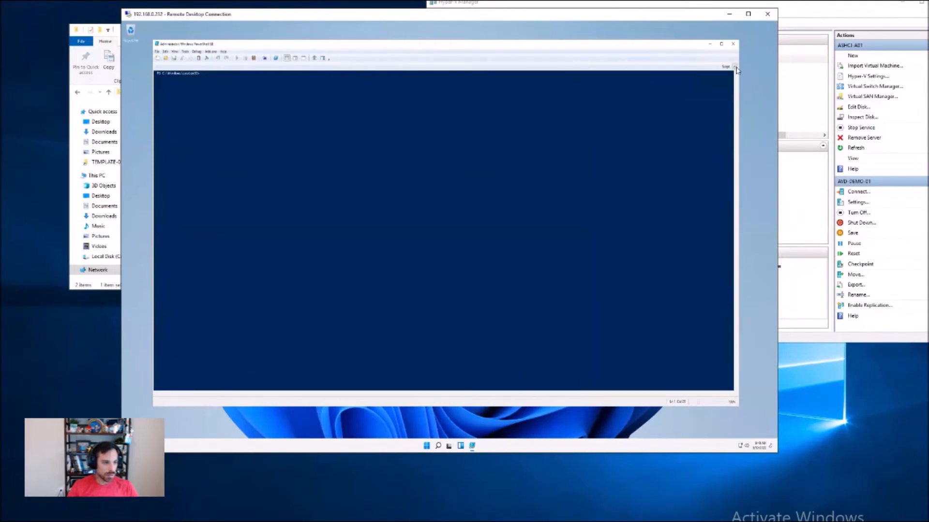
left_click(158, 59)
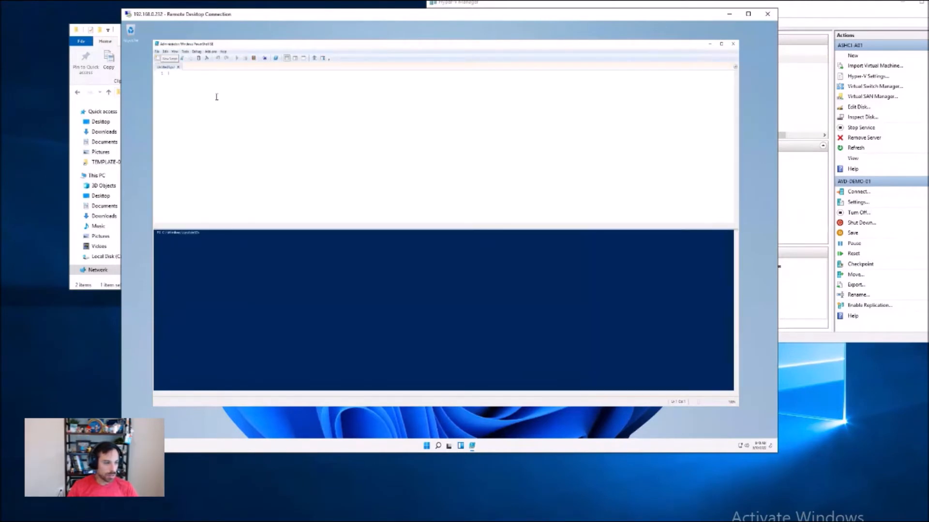
key("ctrl+v")
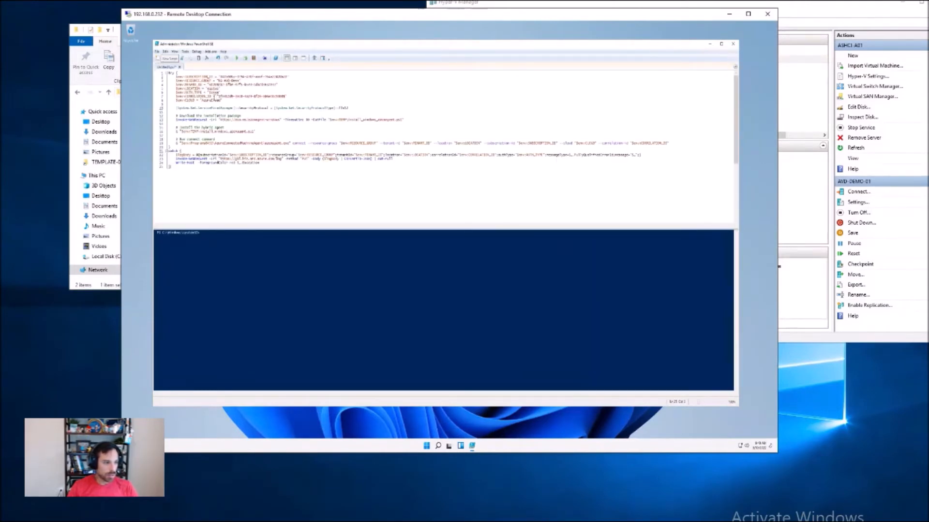
left_click(237, 60)
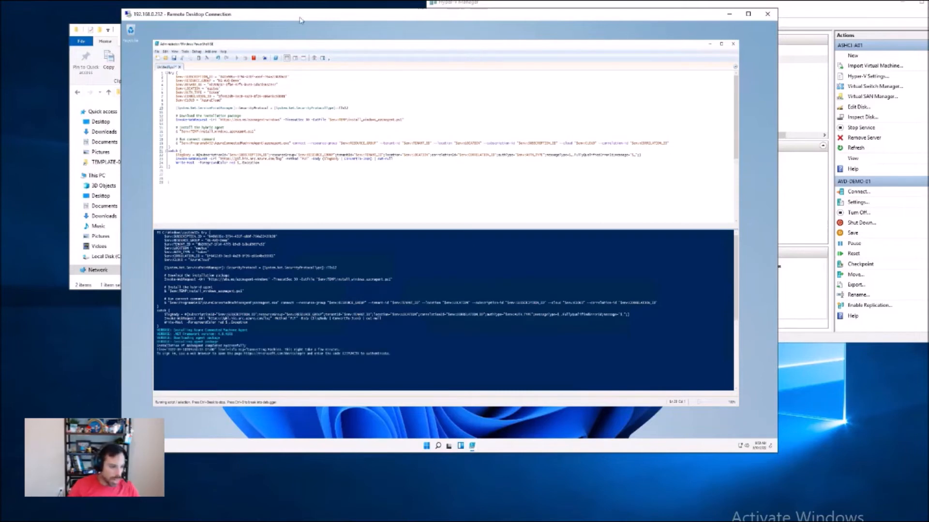
Step: Copy the device login address from the script output and open microsoft.com/devicelogin in a new tab of the local browser
mouse_move(246, 356)
left_mouse_down()
mouse_move(301, 356)
mouse_move(245, 356)
left_mouse_up()
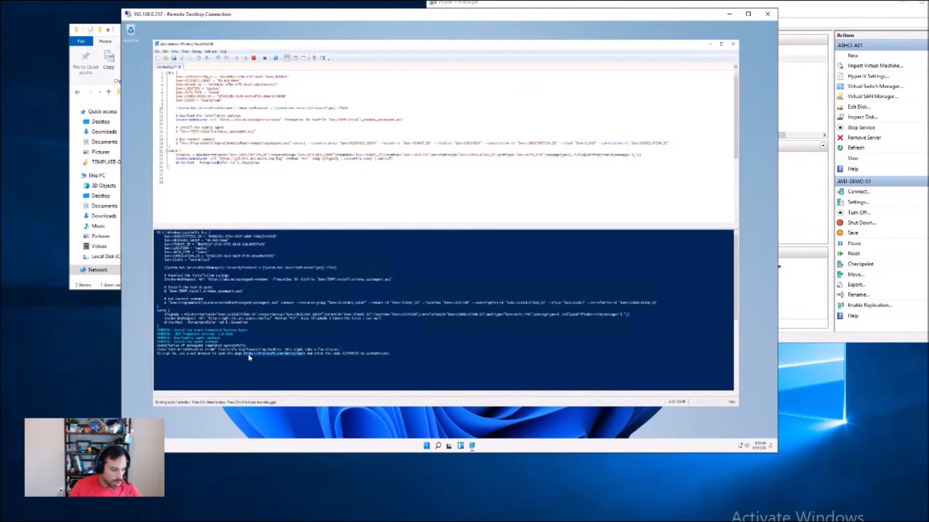
key("ctrl+c")
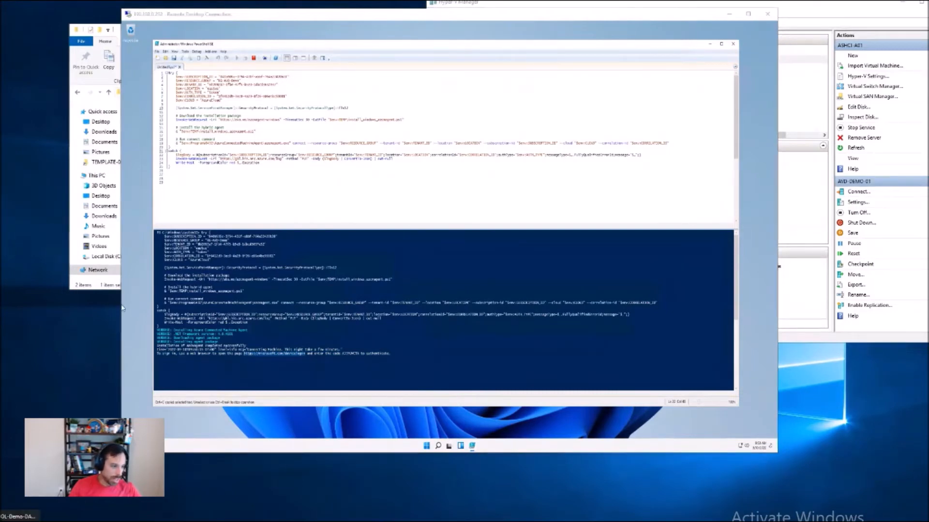
left_click(19, 516)
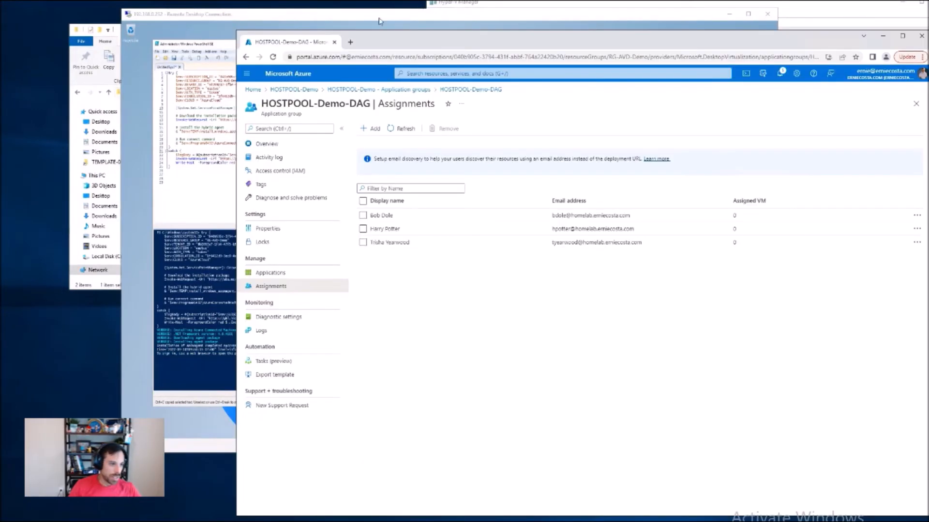
left_click(351, 42)
key("ctrl+v")
key("Return")
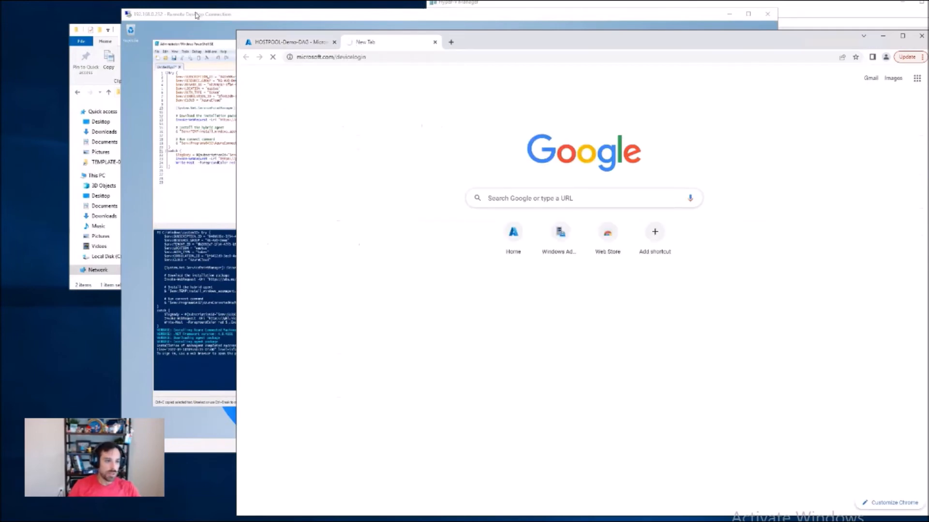
Step: Enter the device code from the script output, sign in to Azure Connected Machine Agent, and close the sign-in tab
left_click(196, 16)
left_click_drag(196, 16, 76, 9)
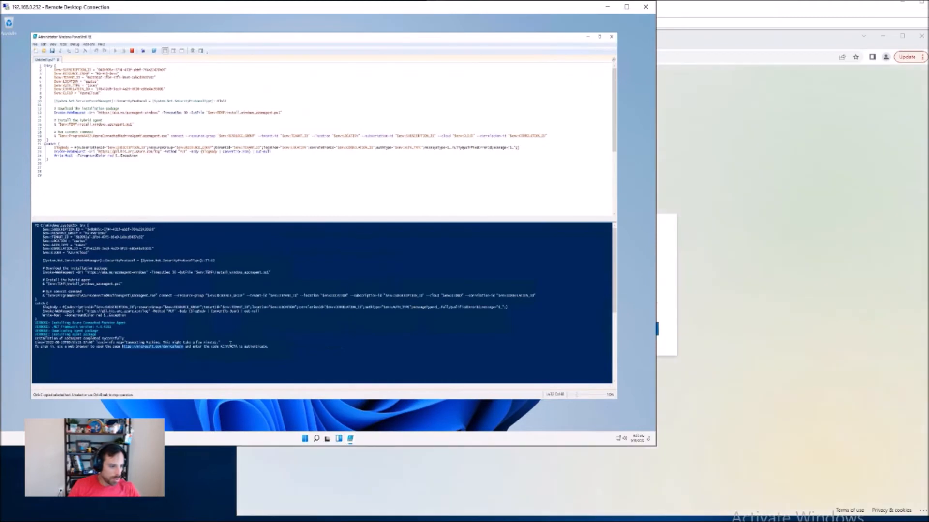
left_click(230, 343)
left_click(784, 210)
key("ctrl+v")
key("Return")
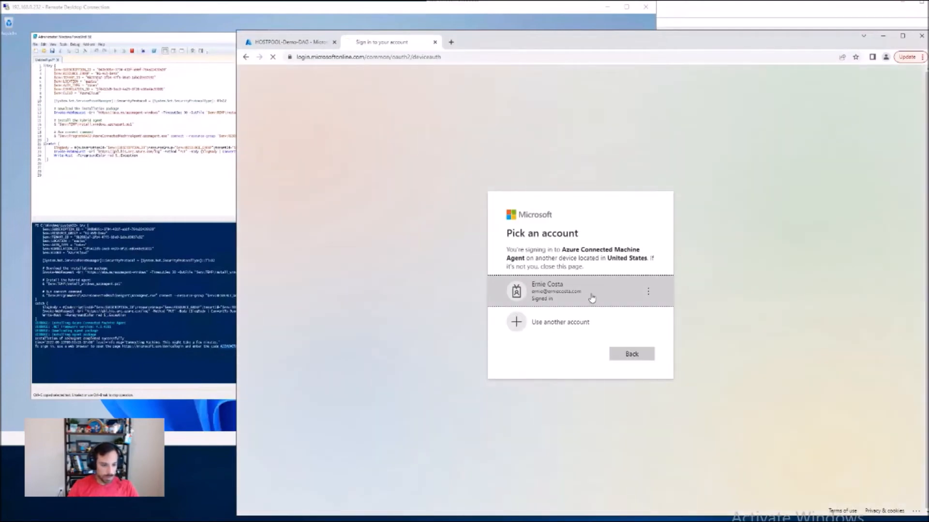
left_click(592, 297)
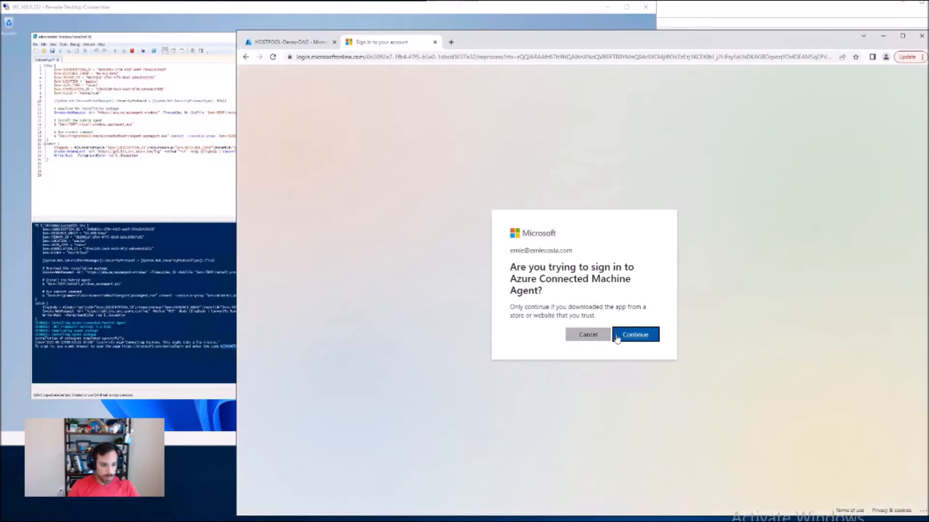
left_click(616, 338)
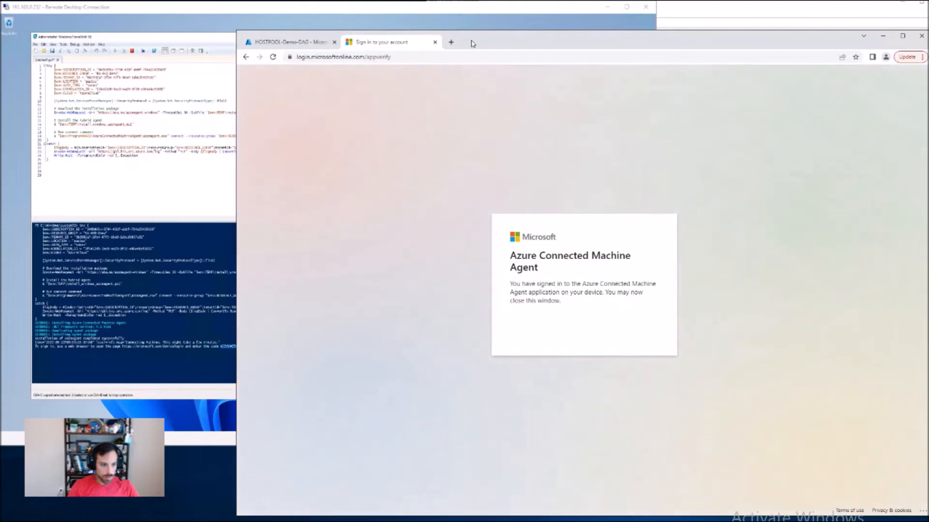
left_click(435, 42)
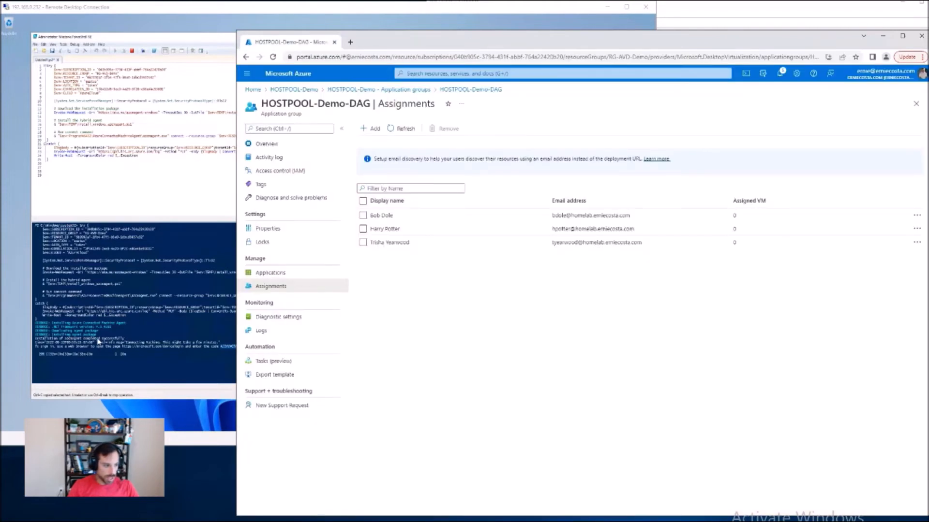
Step: Follow the onboarding script's progress and check the RG-AVD-Demo resource group in the Azure portal for AVD-DEMO-01
left_click(120, 346)
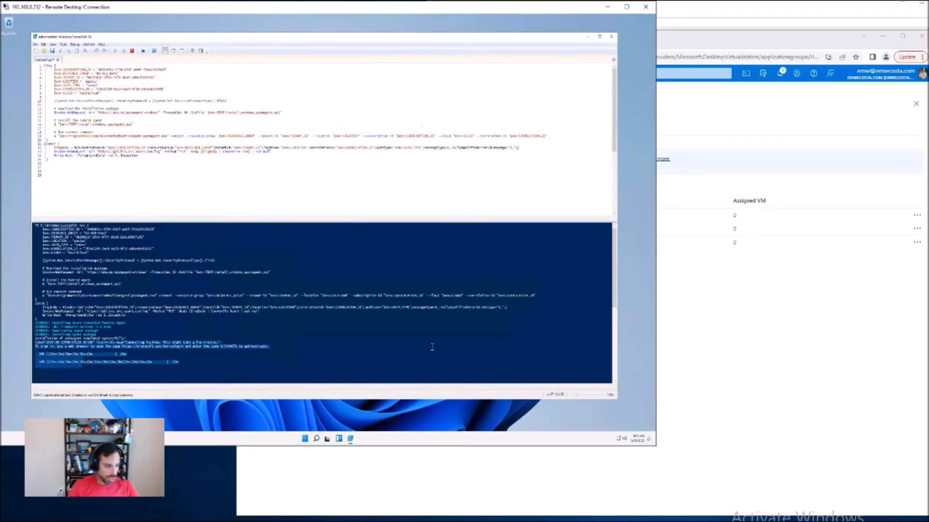
scroll(353, 333, "down", 4)
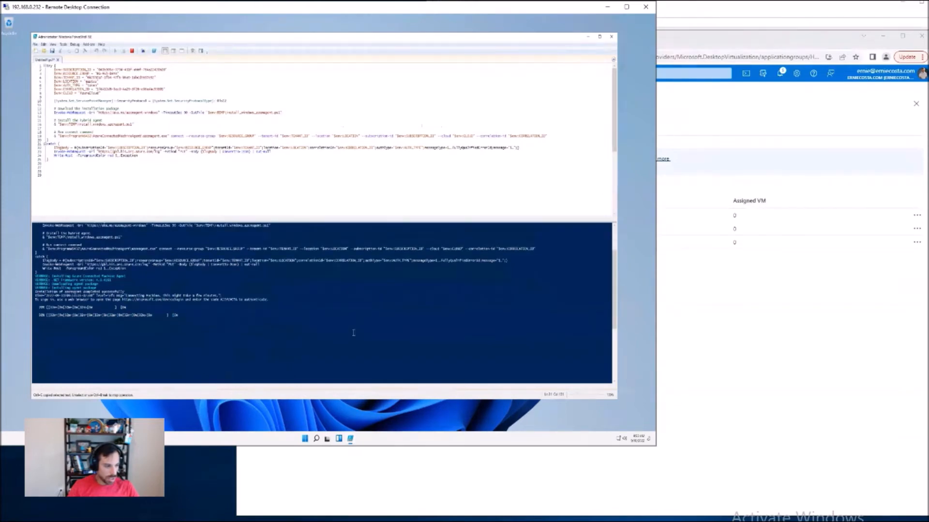
left_click(793, 379)
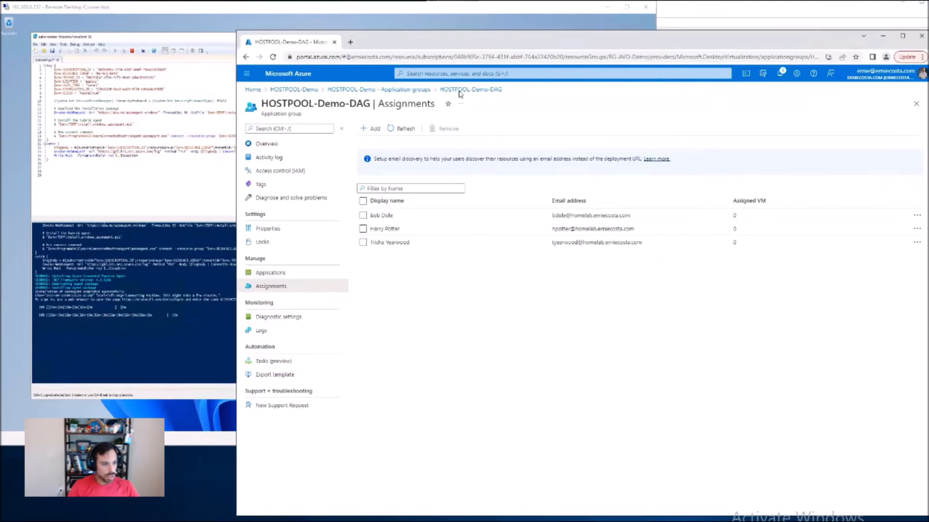
left_click(305, 90)
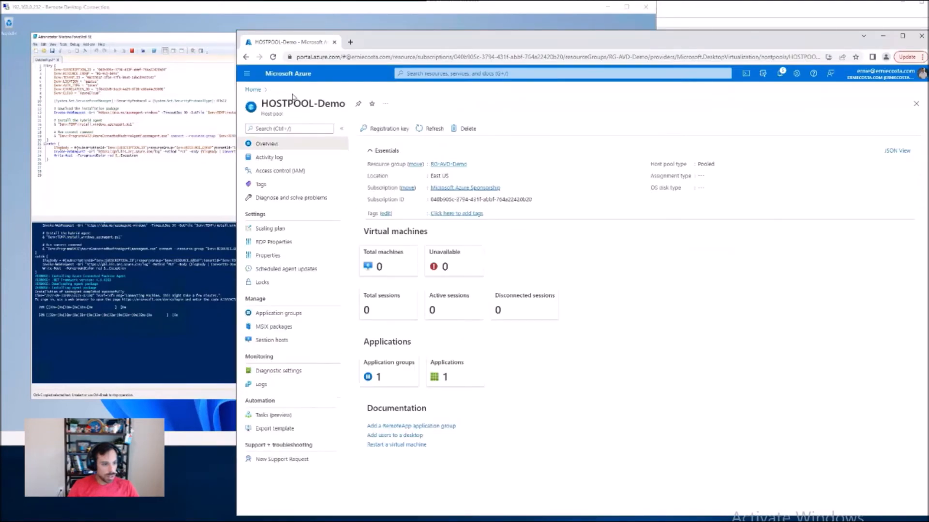
left_click(130, 11)
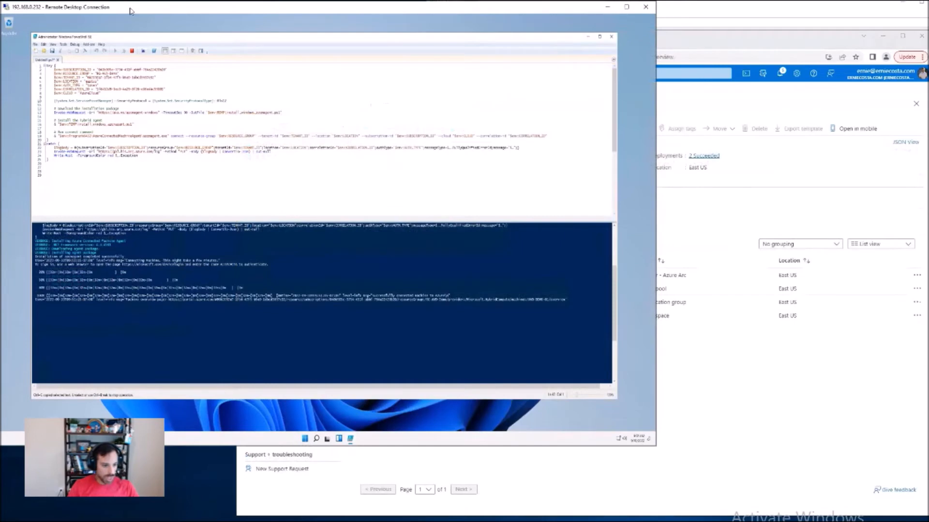
left_click(774, 470)
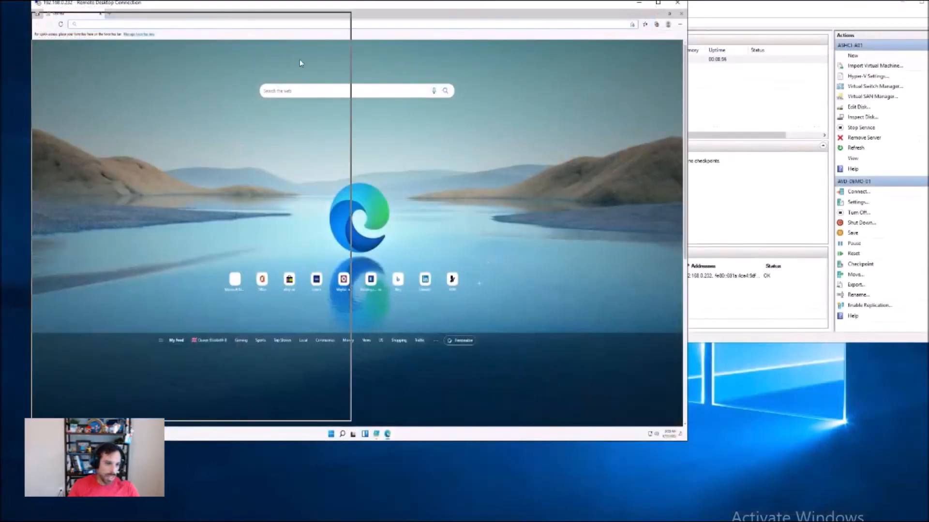
Step: Download the Azure Virtual Desktop agent installer in Microsoft Edge on the session host using the copied download link
left_click_drag(300, 63, 507, 34)
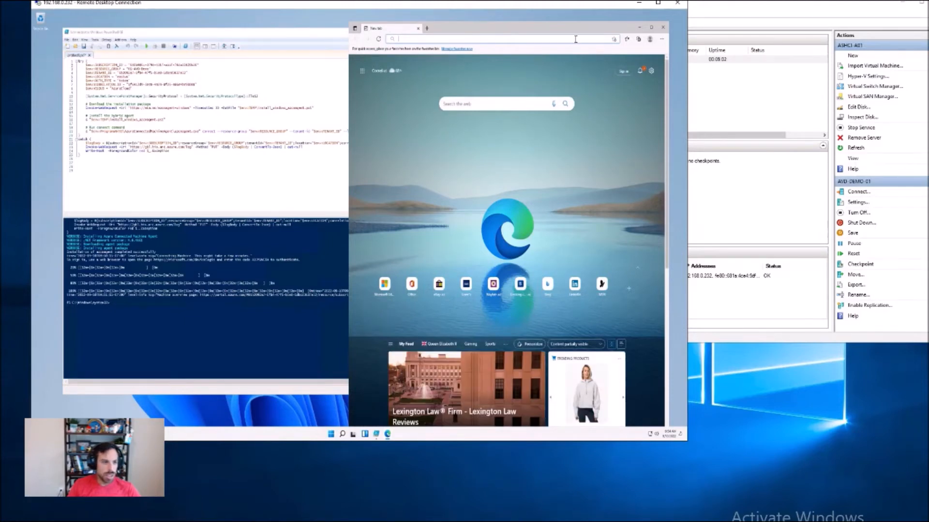
key("ctrl+v")
key("Return")
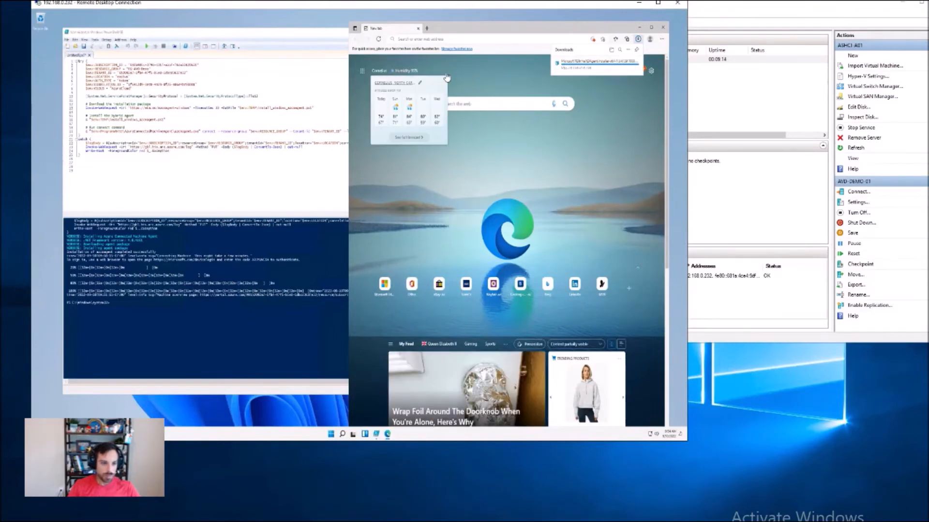
Step: Open the downloaded Remote Desktop Services Infrastructure Agent installer and accept its license agreement
left_click_drag(532, 7, 701, 39)
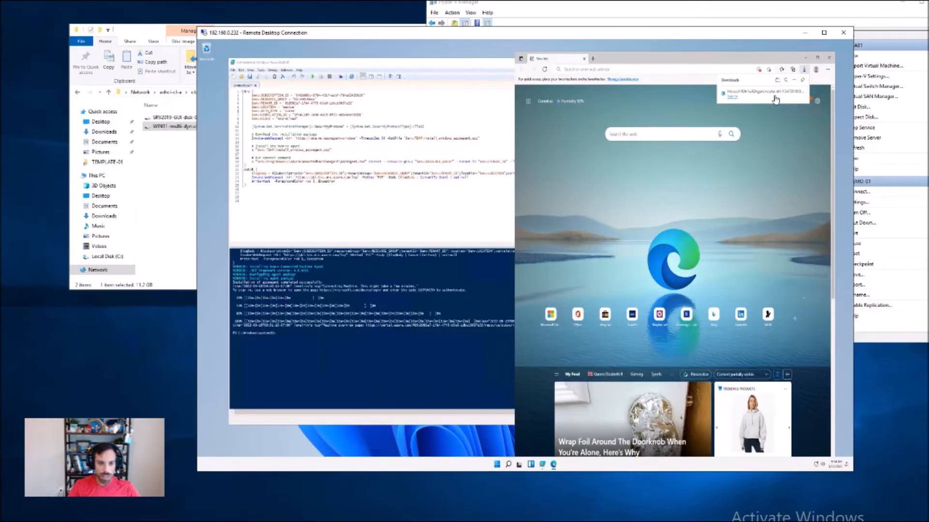
left_click(739, 99)
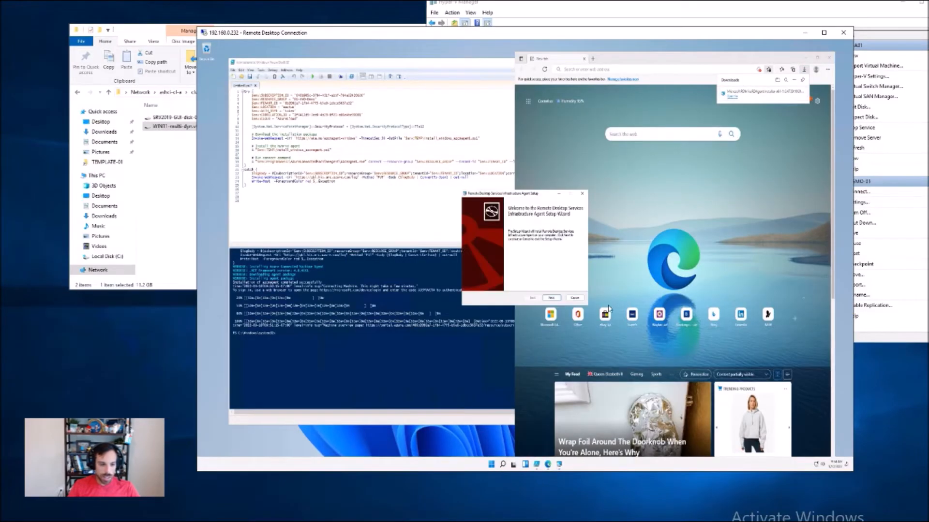
left_click(557, 299)
left_click(525, 285)
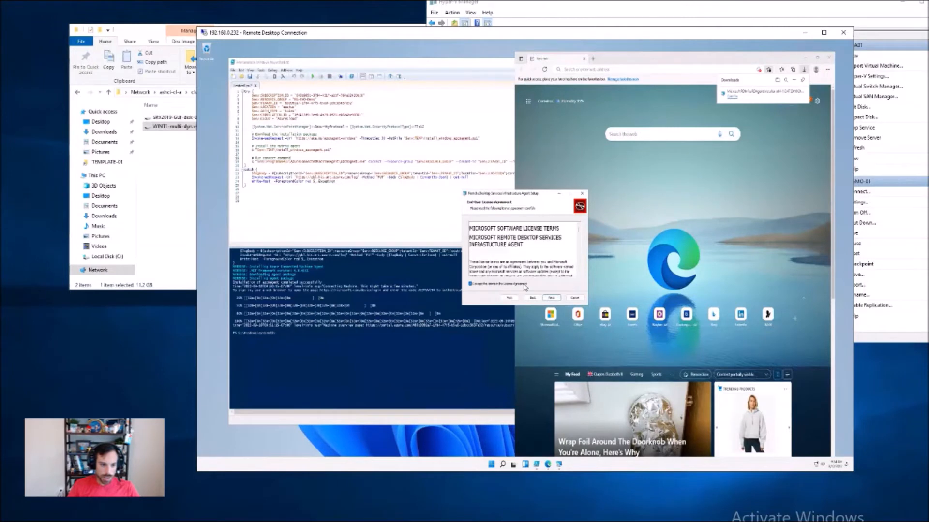
left_click(545, 299)
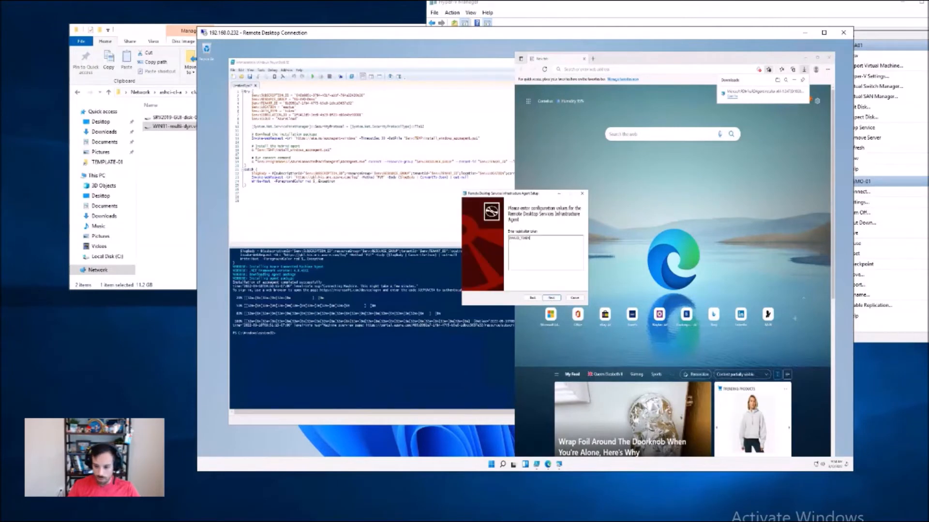
Step: Replace the placeholder with the host pool registration token and install the Remote Desktop Services Infrastructure Agent
left_click_drag(532, 238, 476, 231)
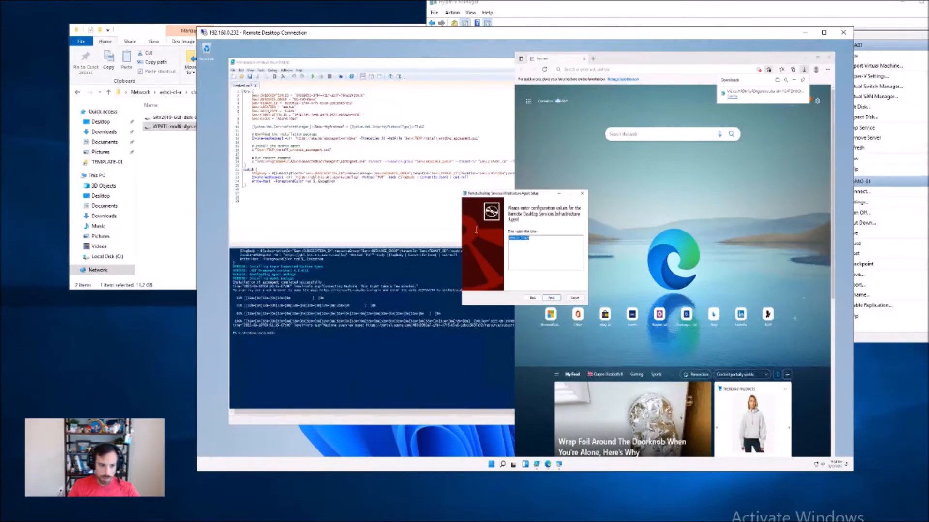
left_click(551, 299)
left_click(553, 298)
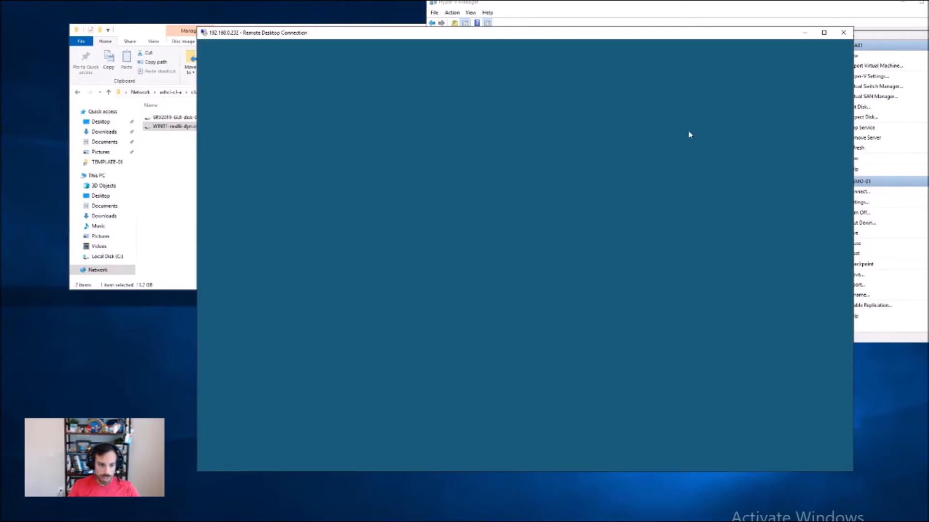
left_click(516, 303)
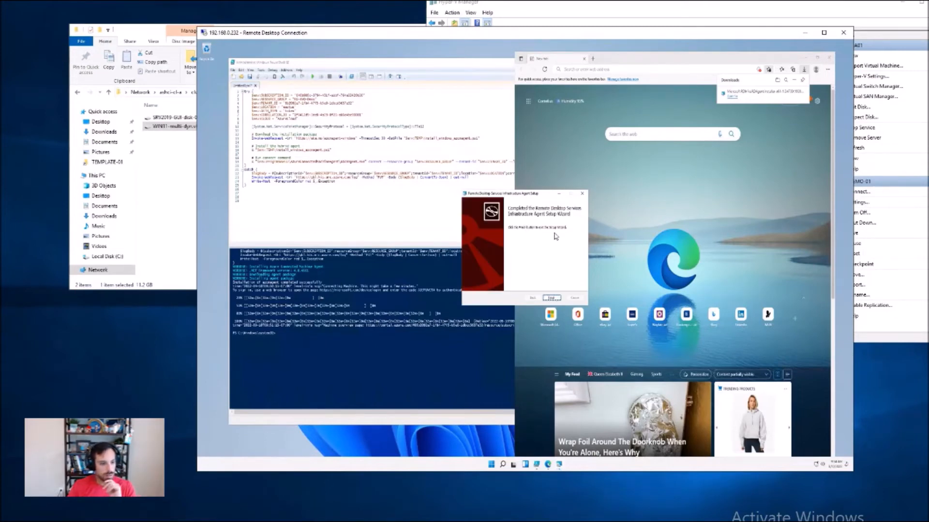
Step: Finish the infrastructure agent setup and open the Remote Desktop Agent Boot Loader installer downloaded from the copied link
left_click(551, 297)
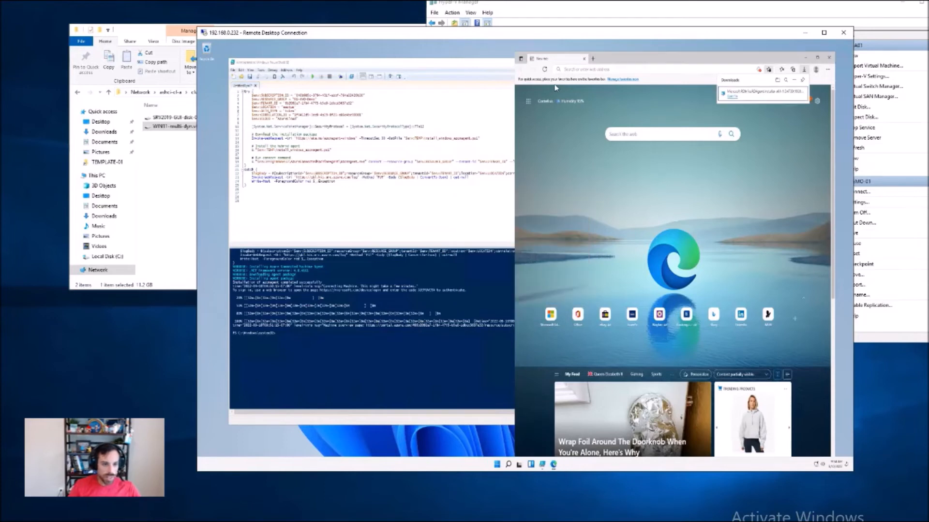
right_click(576, 69)
left_click(610, 146)
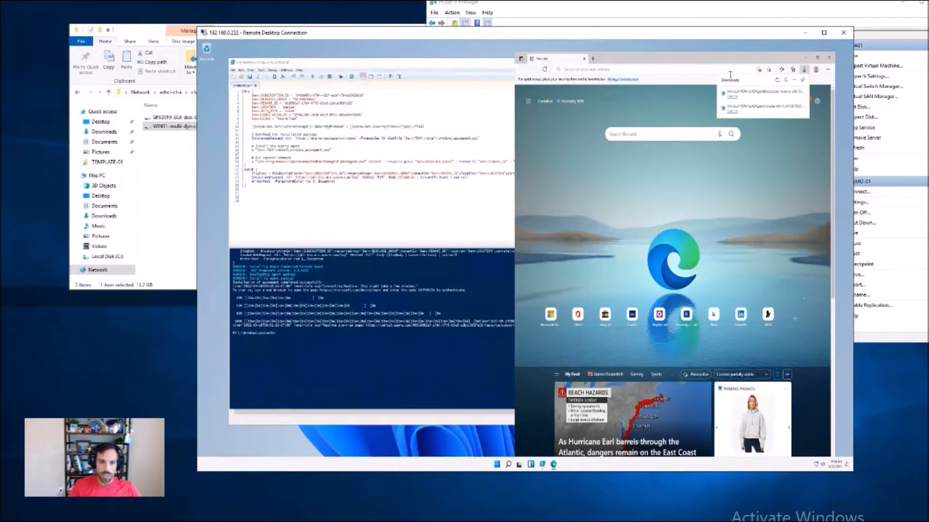
left_click(742, 98)
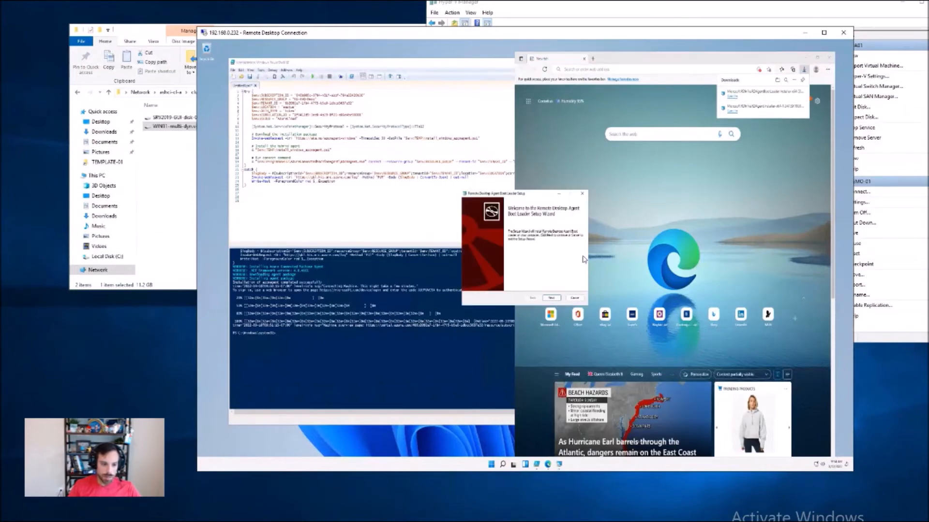
Step: Accept the license agreement, install the Remote Desktop Agent Boot Loader, and close Microsoft Edge on the session host
left_click(551, 298)
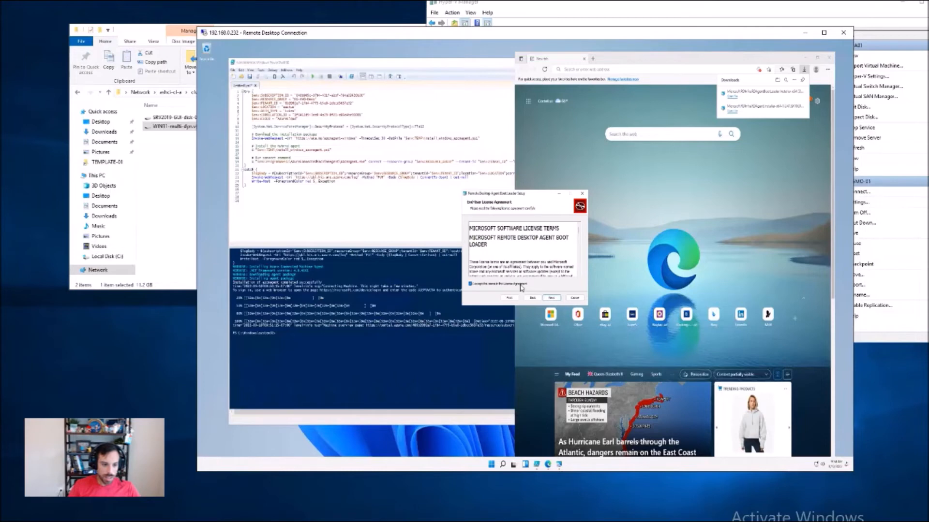
left_click(553, 299)
left_click(552, 299)
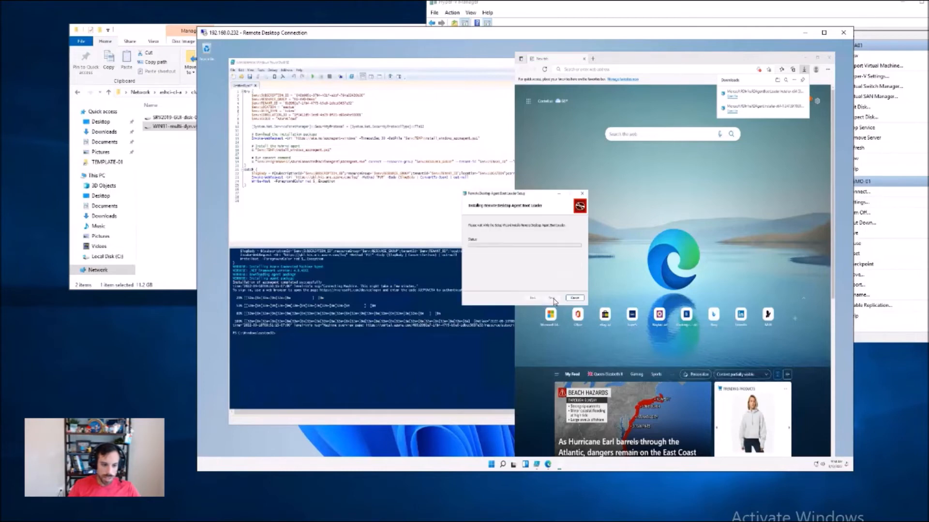
left_click(511, 303)
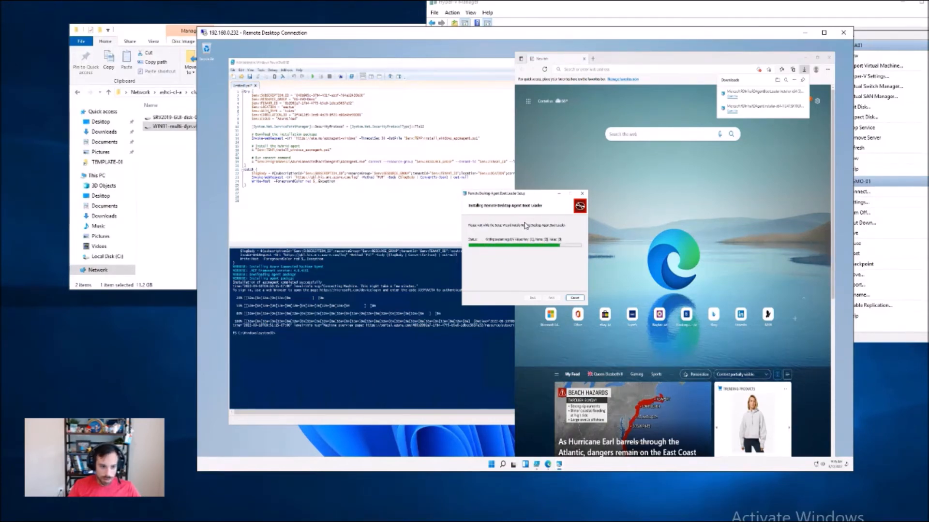
left_click(546, 297)
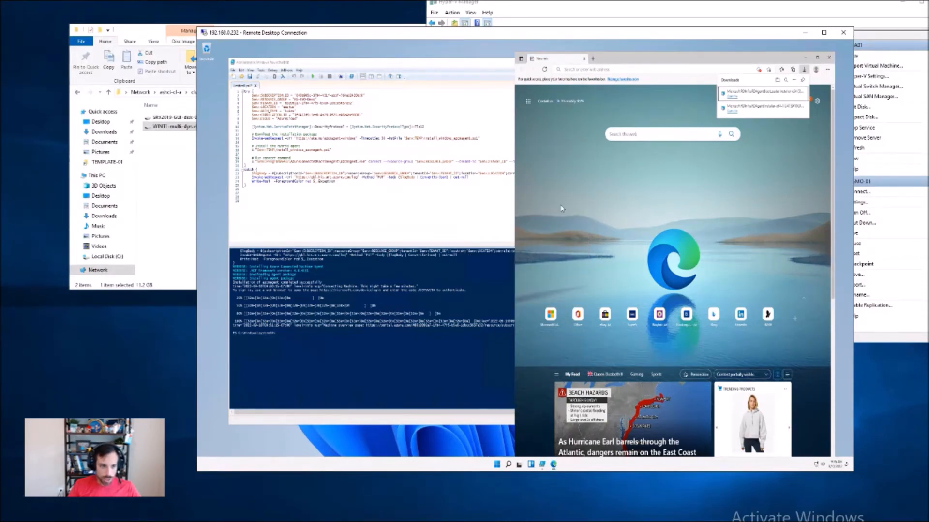
middle_click(565, 61)
Step: Switch to the Azure portal and refresh HOSTPOOL-Demo's session hosts to check AVD-DEMO-01's status and agent version
left_click_drag(565, 35, 356, 16)
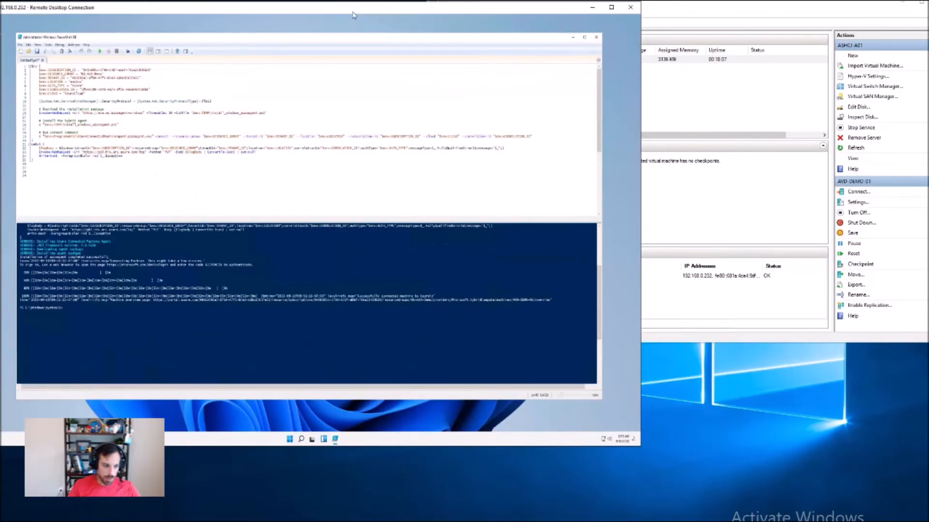
left_click(20, 521)
left_click(20, 518)
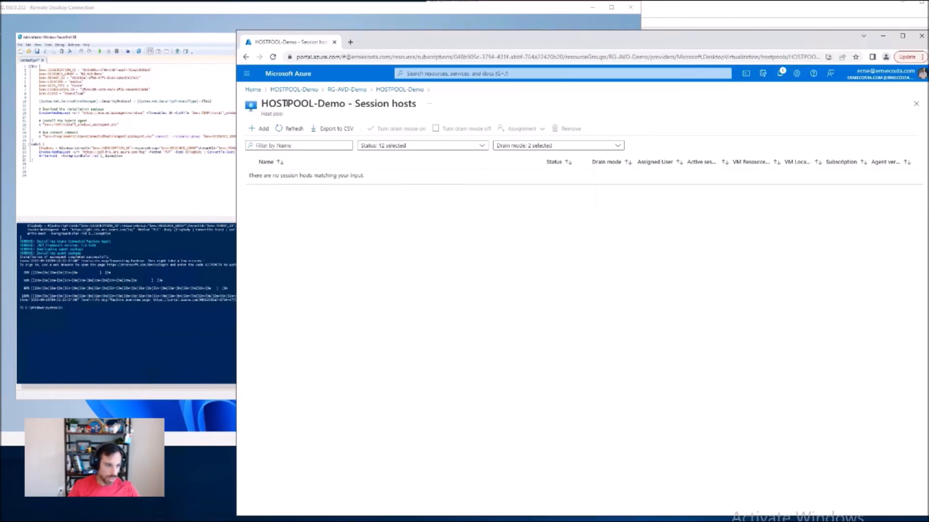
left_click(291, 128)
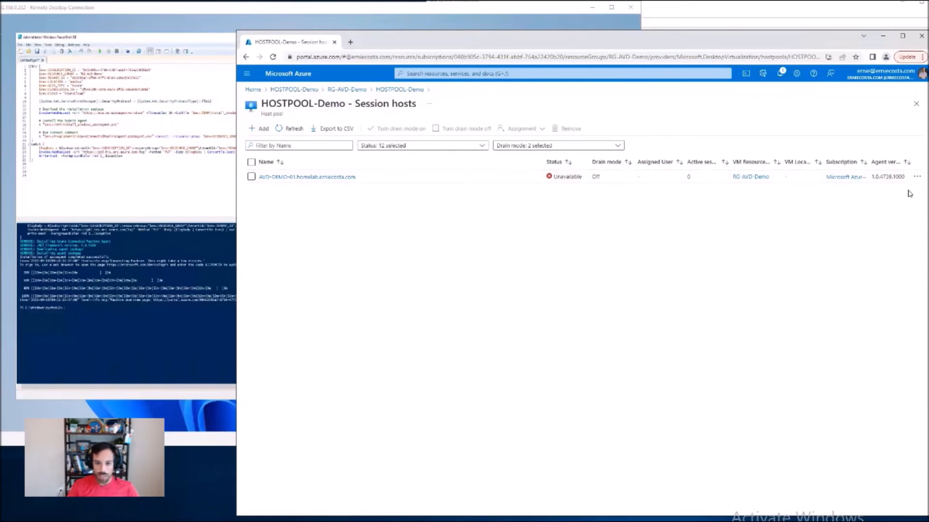
double_click(896, 176)
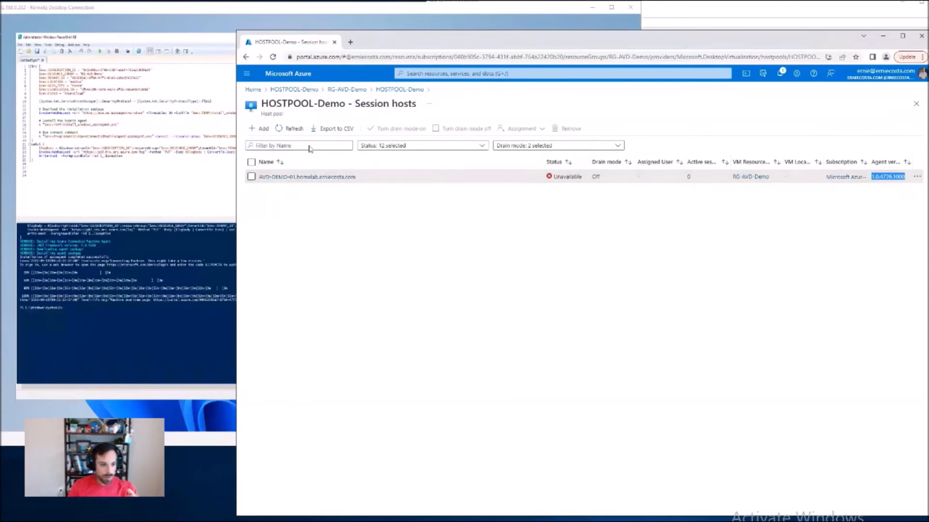
left_click(294, 129)
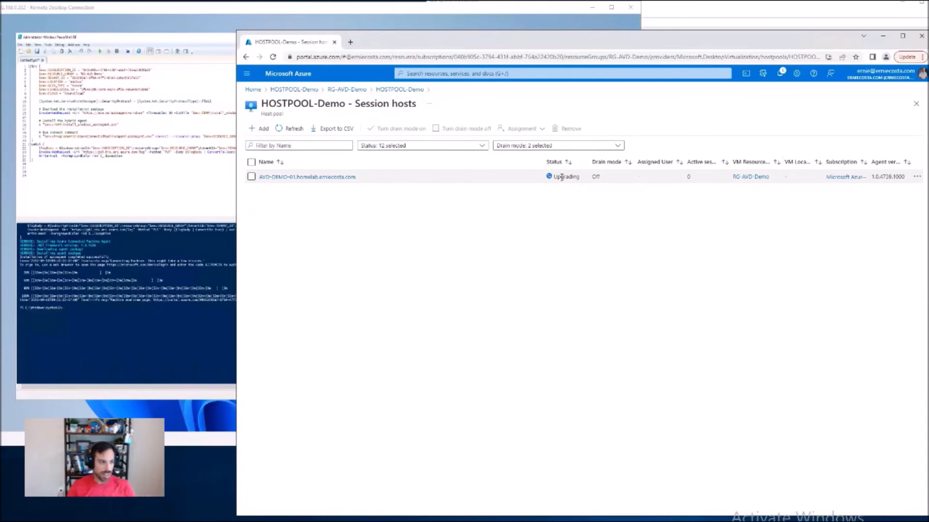
Step: Sign out of the remote desktop session on AVD-DEMO-01
left_click(150, 292)
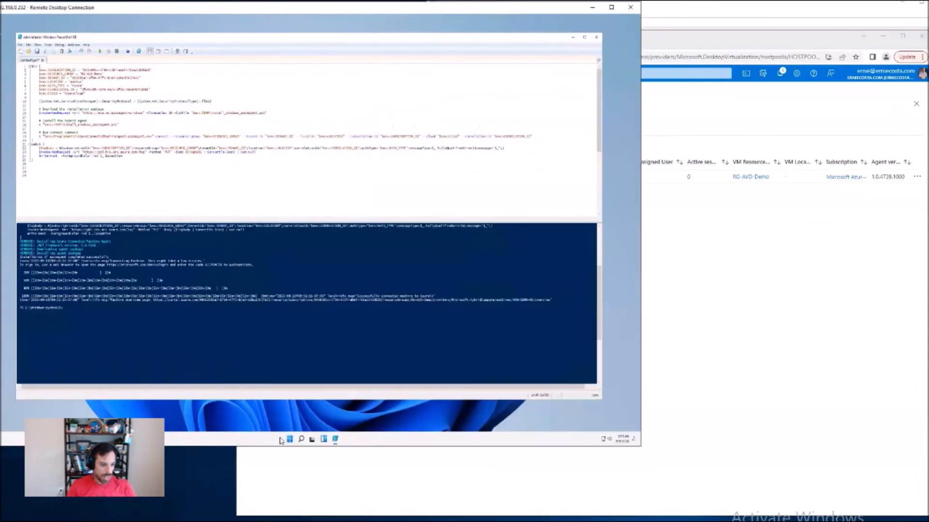
right_click(289, 439)
mouse_move(300, 416)
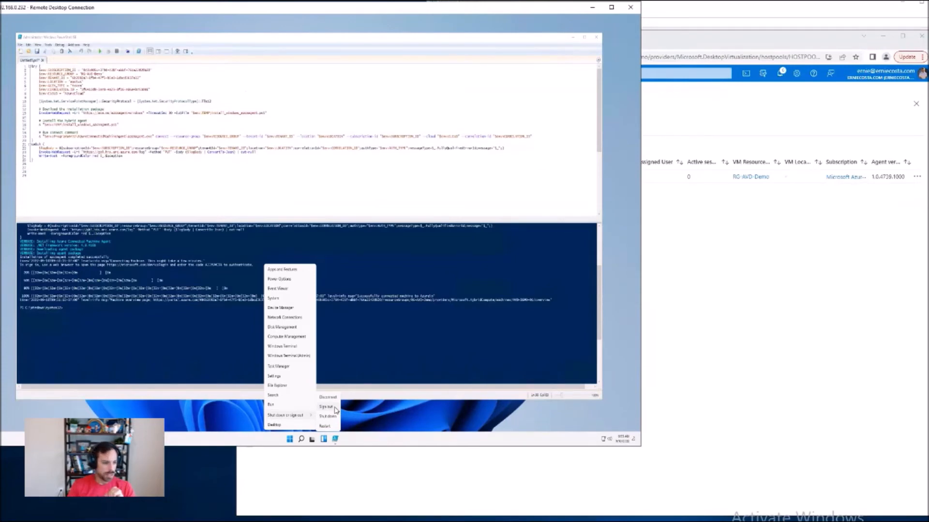
left_click(334, 409)
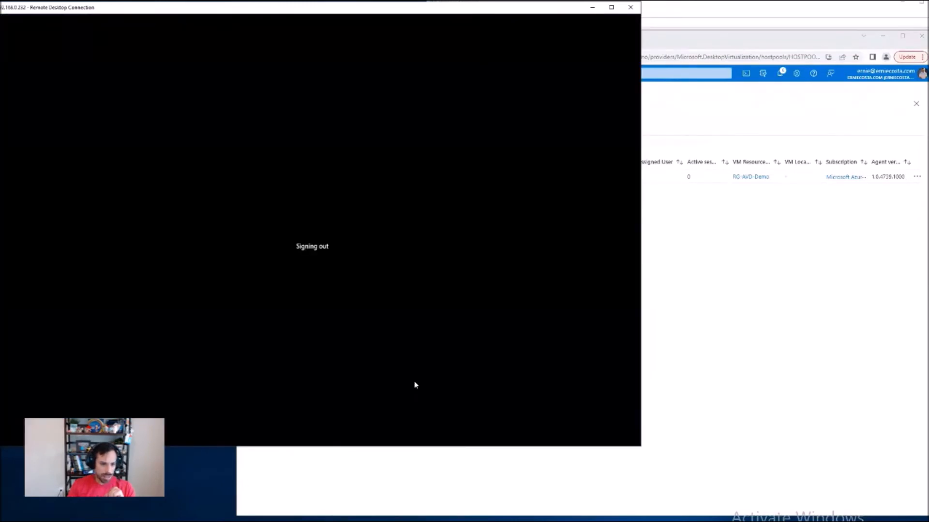
Step: Refresh HOSTPOOL-Demo's session host list repeatedly in the Azure portal to follow AVD-DEMO-01's upgrade status and agent version
left_click(784, 377)
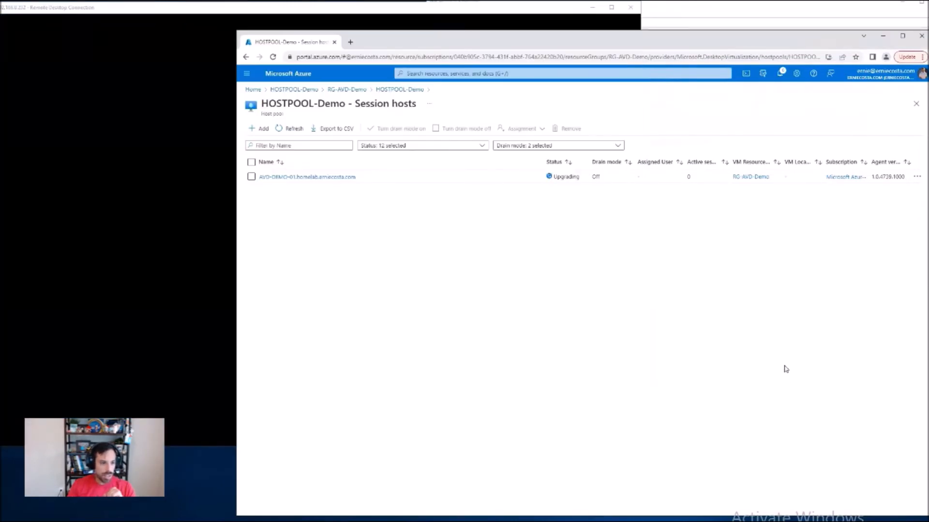
left_click(293, 129)
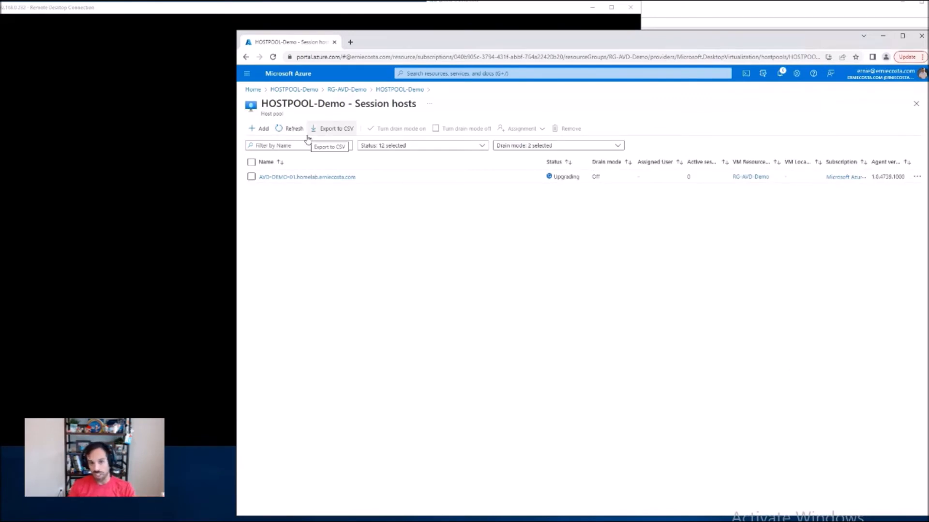
left_click(296, 130)
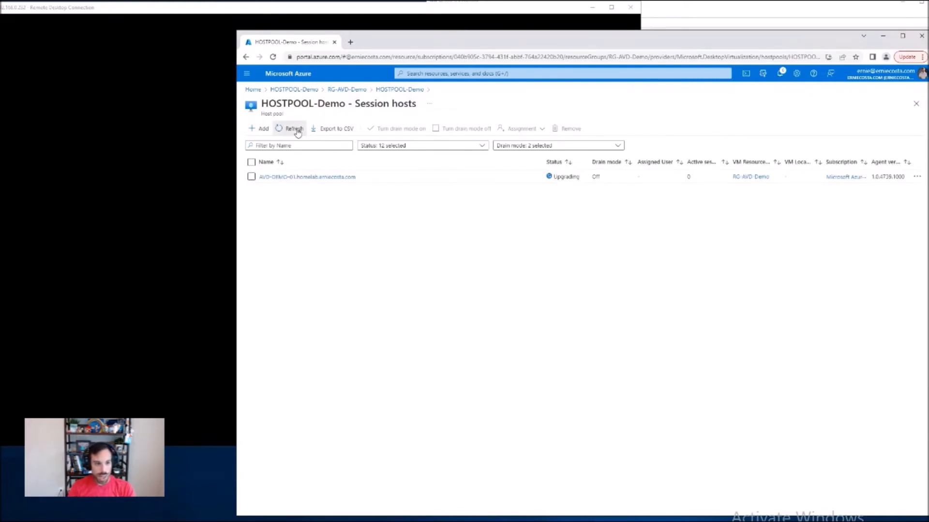
left_click(298, 132)
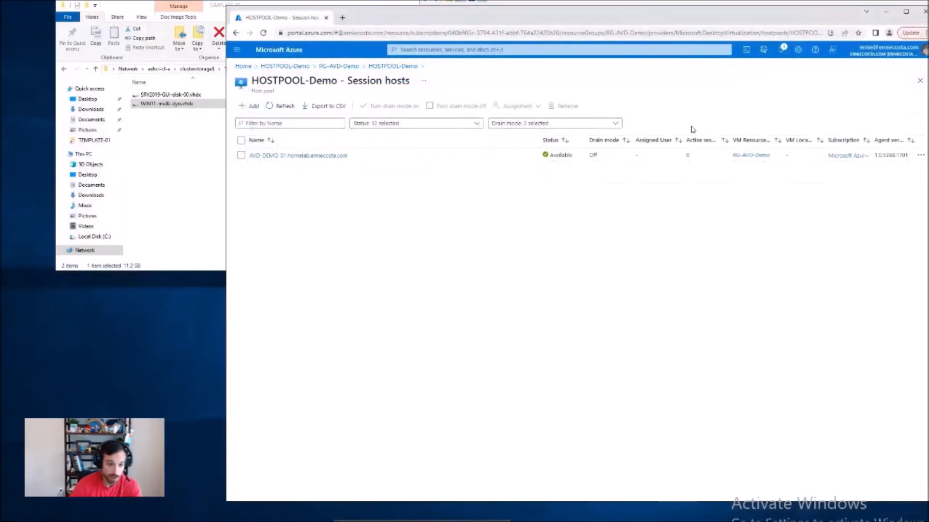
double_click(901, 155)
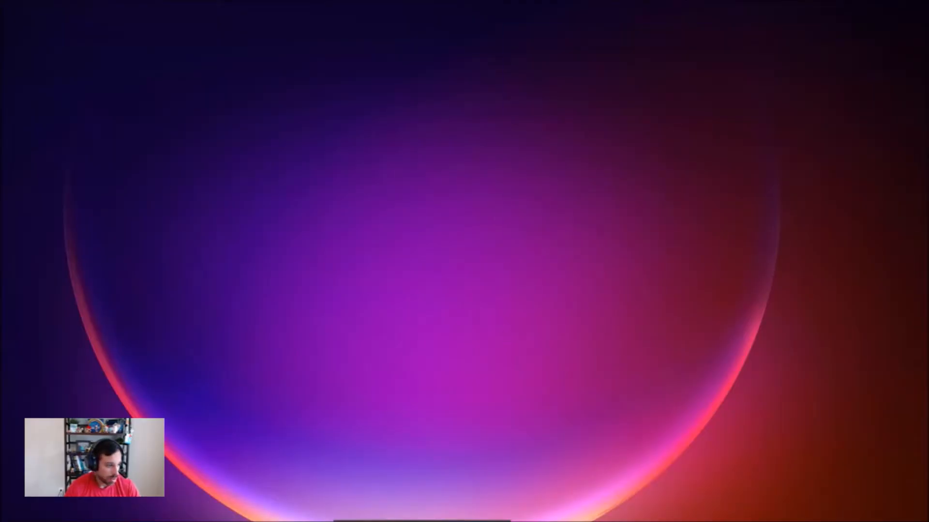
Step: Open an incognito Chrome window and go to portal.azure.com
key("super")
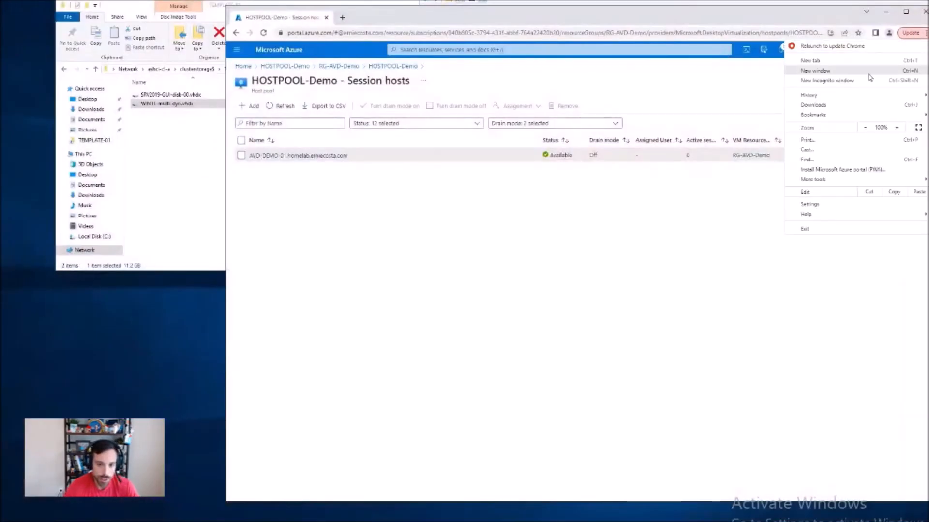
key("Escape")
key("ctrl+shift+n")
type("p")
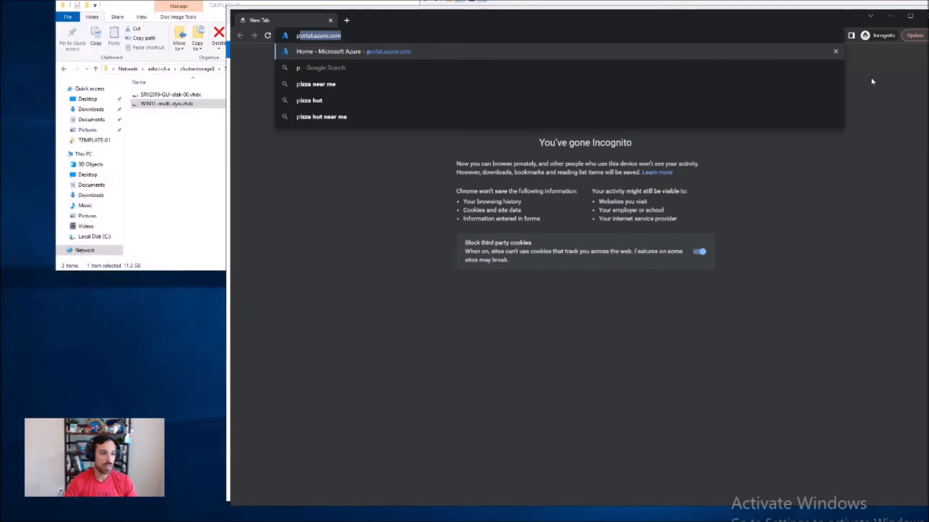
key("Return")
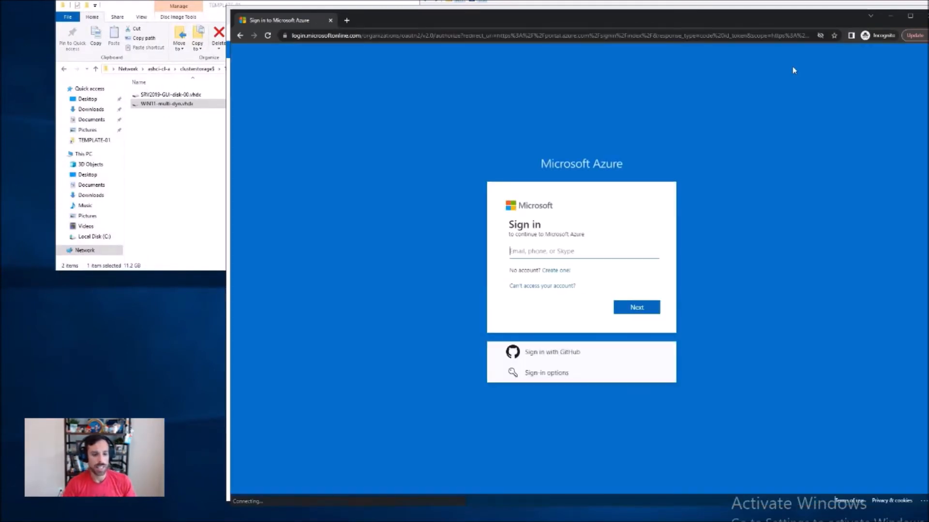
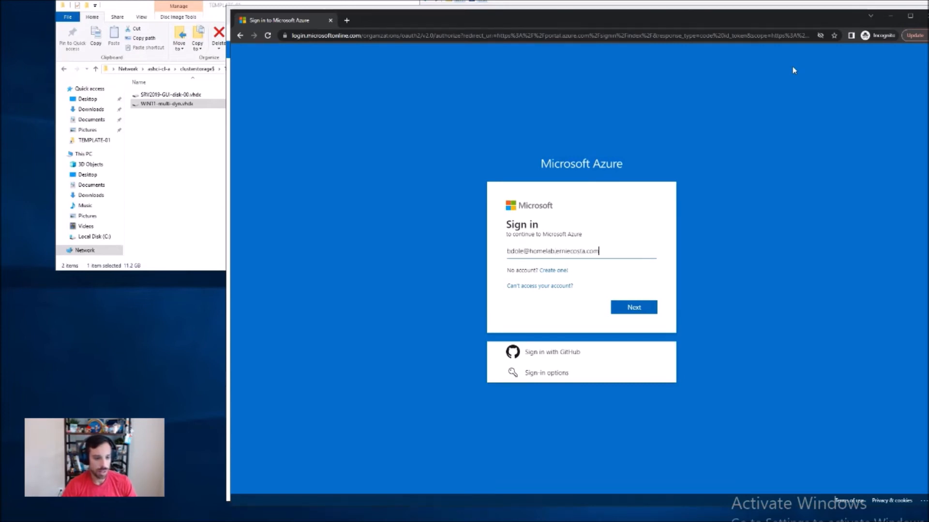
Step: Sign in to Microsoft Azure with the test user's e-mail and account password, declining to stay signed in
key("Return")
type("************")
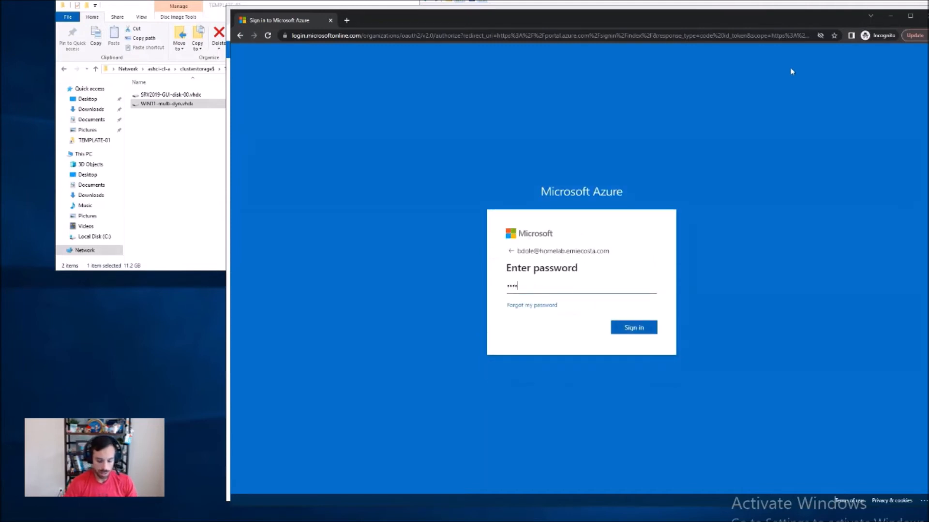
key("Return")
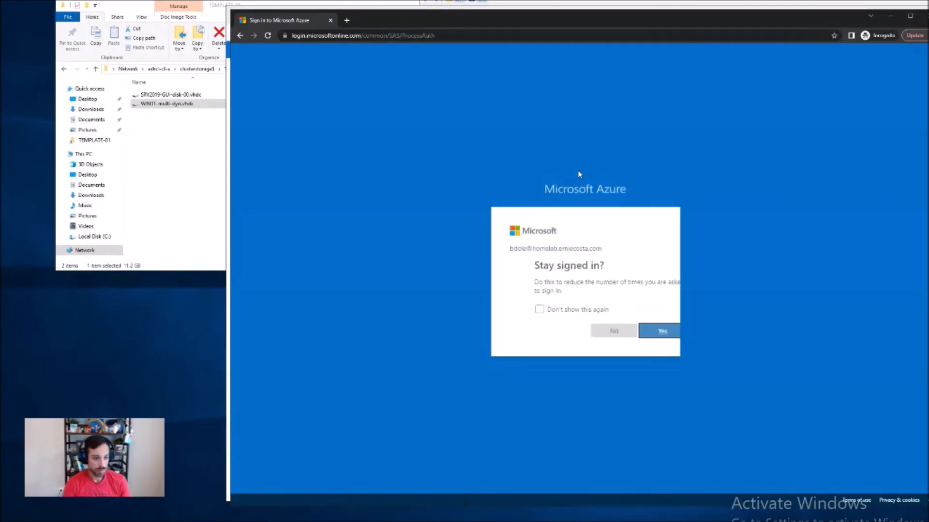
left_click(593, 331)
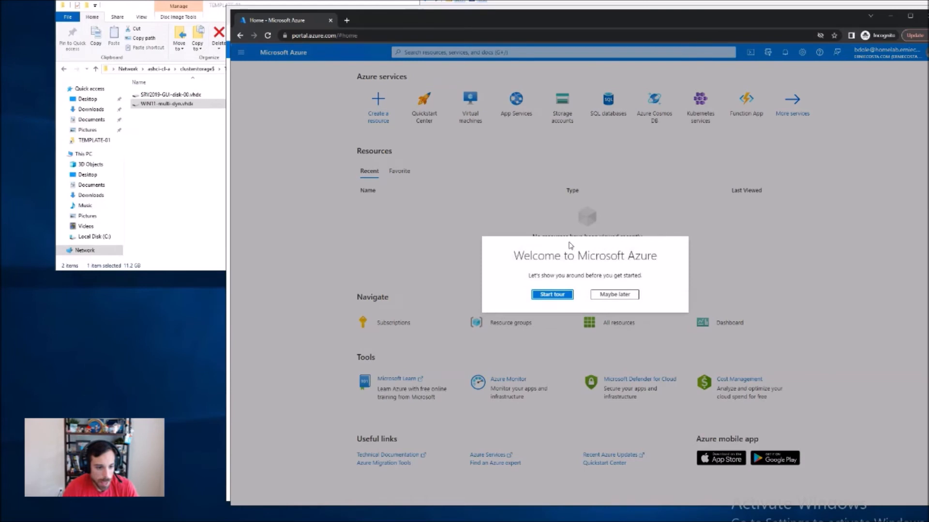
left_click(614, 295)
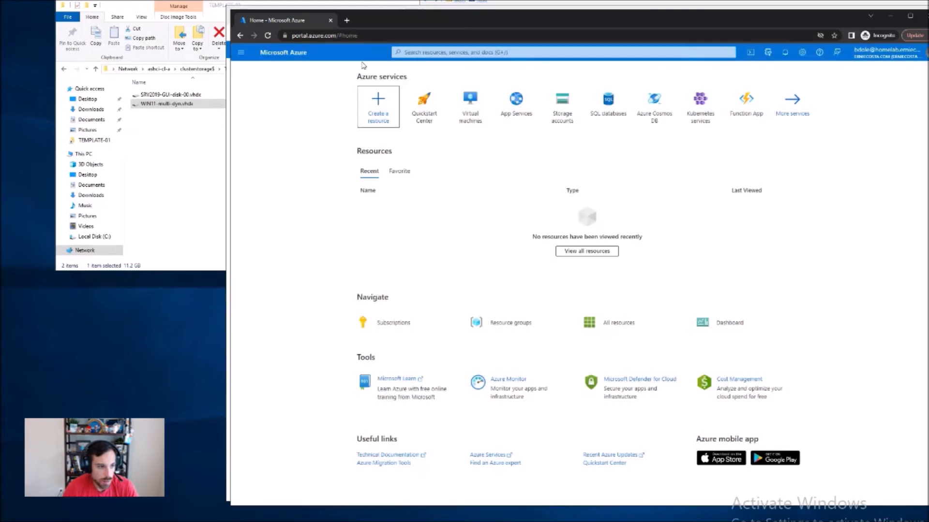
Step: Open the Remote Desktop Web Client at client.wvd.microsoft.com/arm/webclient/index.html and launch SessionDesktop from WORKSPACE-Demo
right_click(359, 35)
left_click(405, 103)
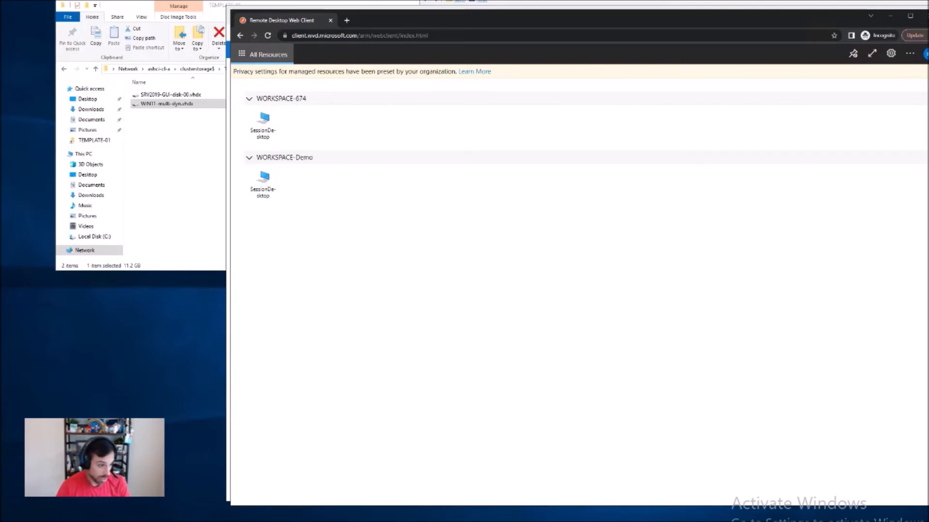
left_click(264, 182)
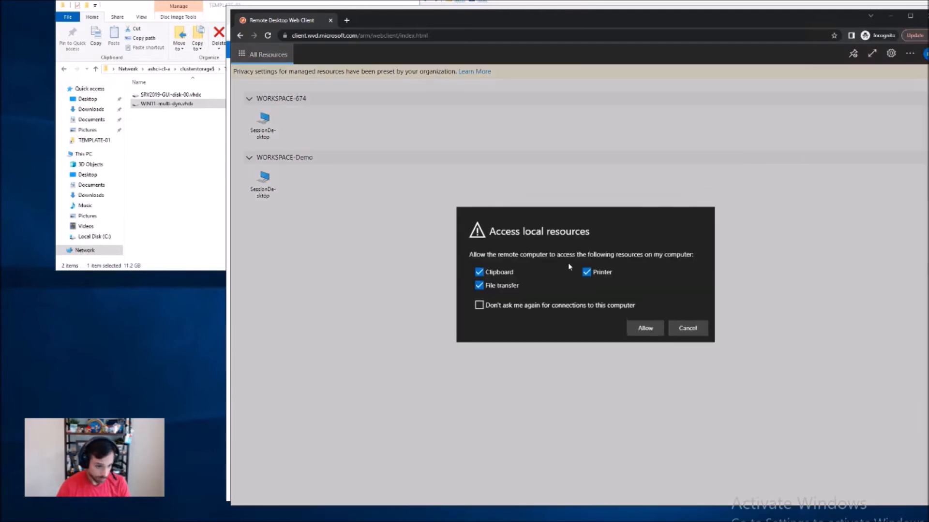
Step: Allow clipboard, printer and file transfer access, and connect to SessionDesktop with the test user's account password
left_click(655, 329)
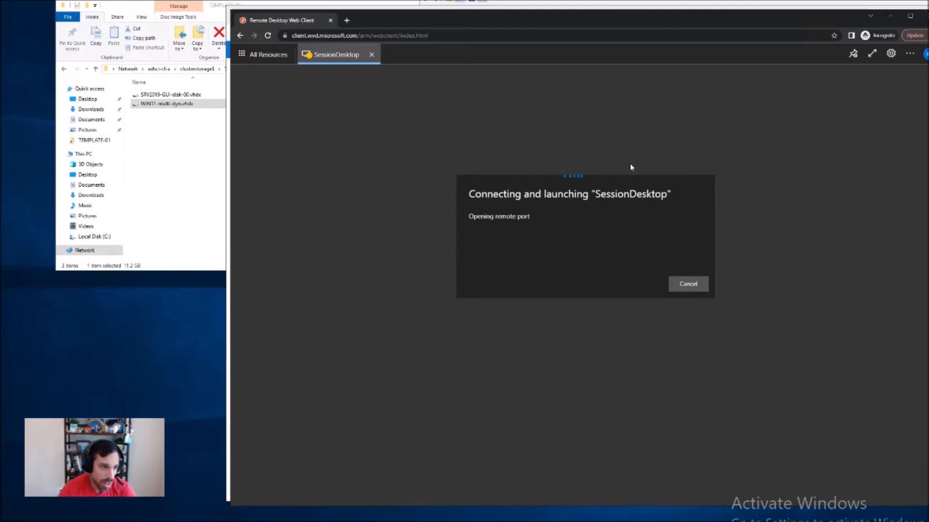
type("•••••••••••")
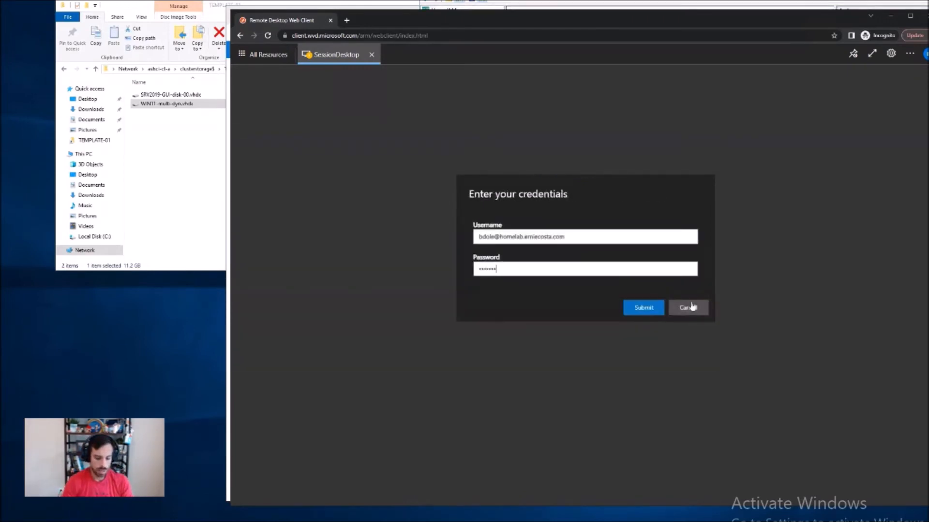
key("Return")
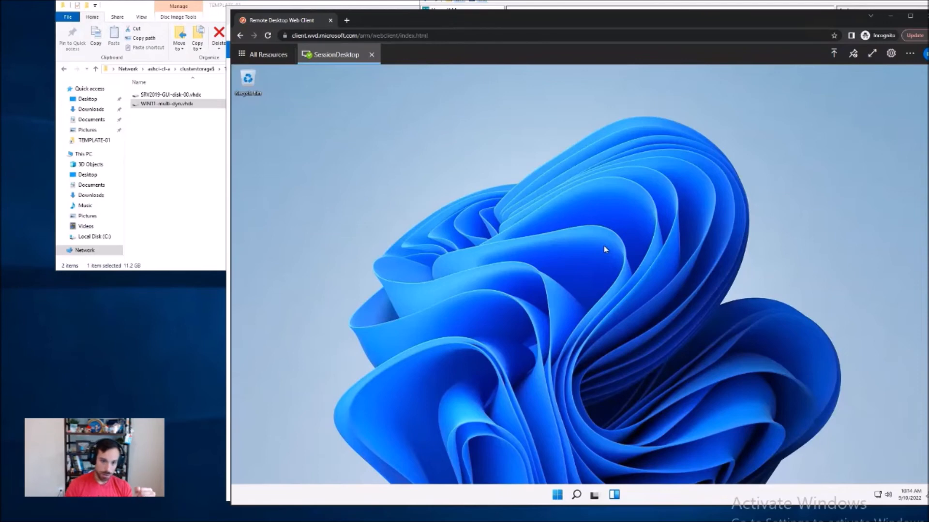
left_click_drag(818, 149, 706, 272)
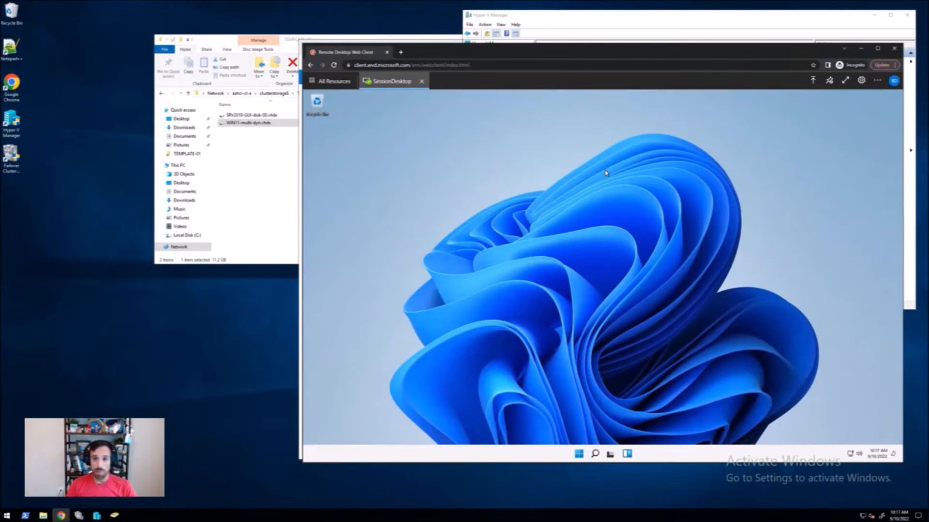
Step: Minimize the remote server session and bring the local Remote Desktop client listing WORKSPACE-Demo to the front
mouse_move(780, 1)
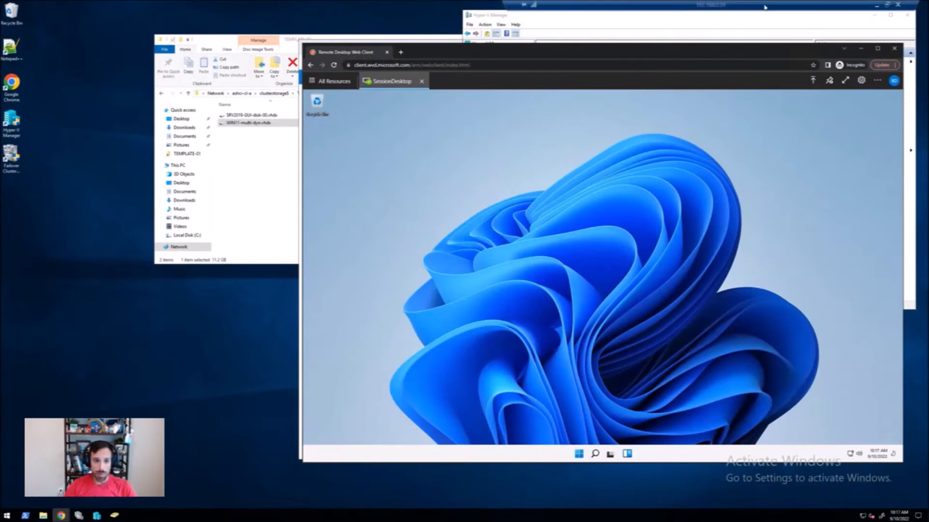
left_click(876, 5)
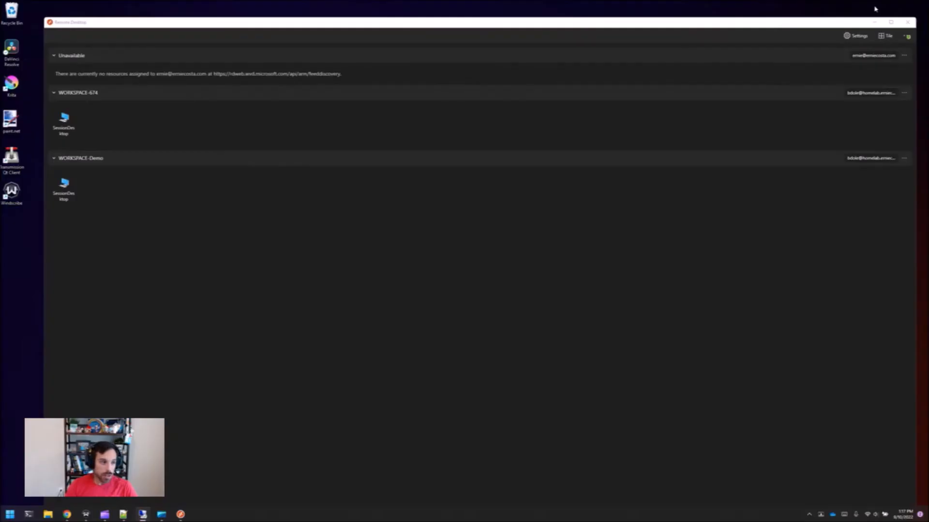
left_click(148, 27)
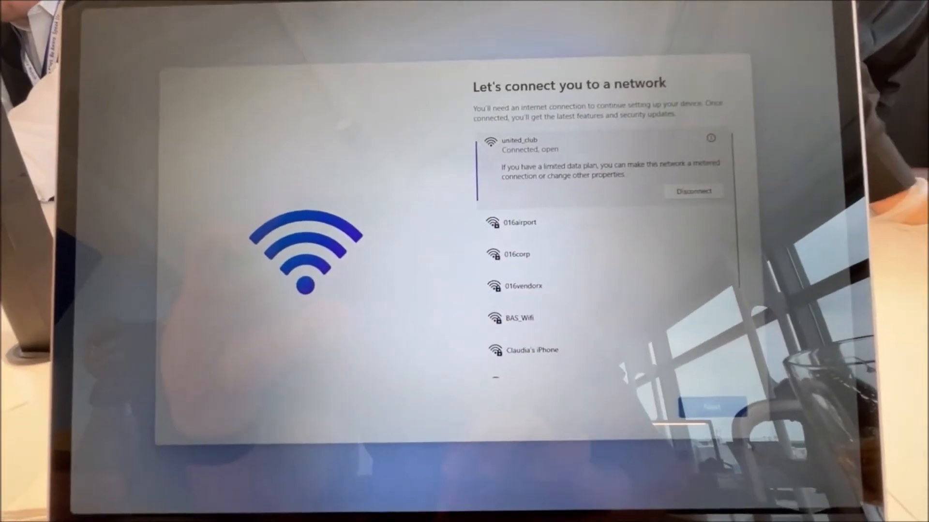
Step: Continue the Windows device setup using the connected united_club network
left_click(712, 408)
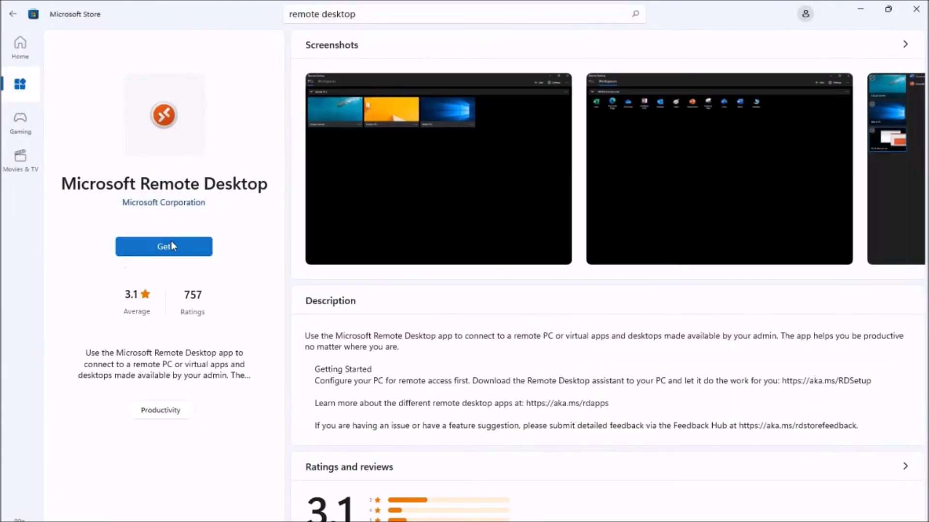
Step: Open the "Get started with the Windows Desktop client" article and download the Windows 64-bit Remote Desktop client
left_click(171, 242)
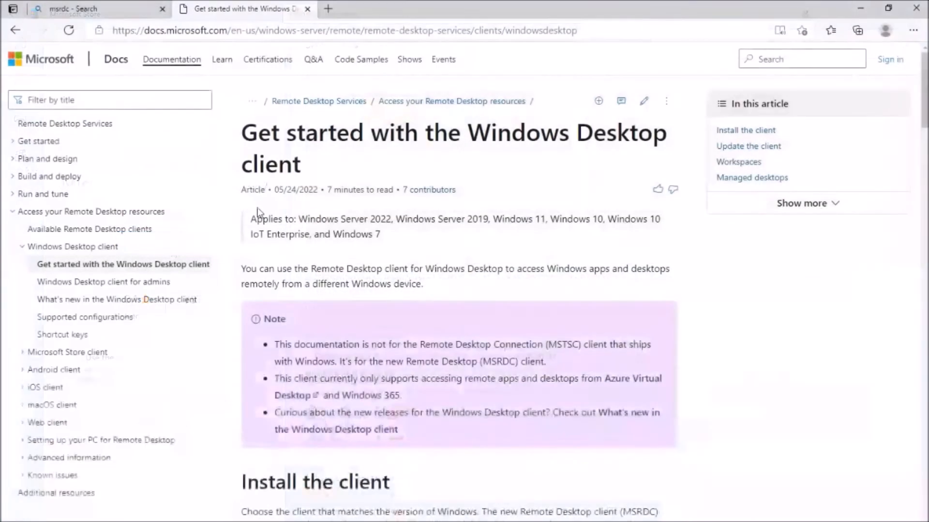
scroll(320, 370, "down", 3)
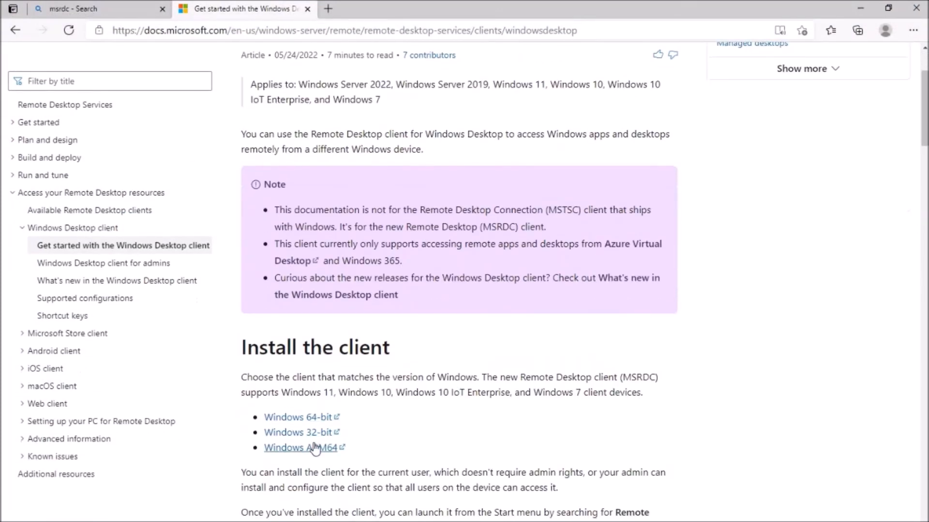
left_click(325, 419)
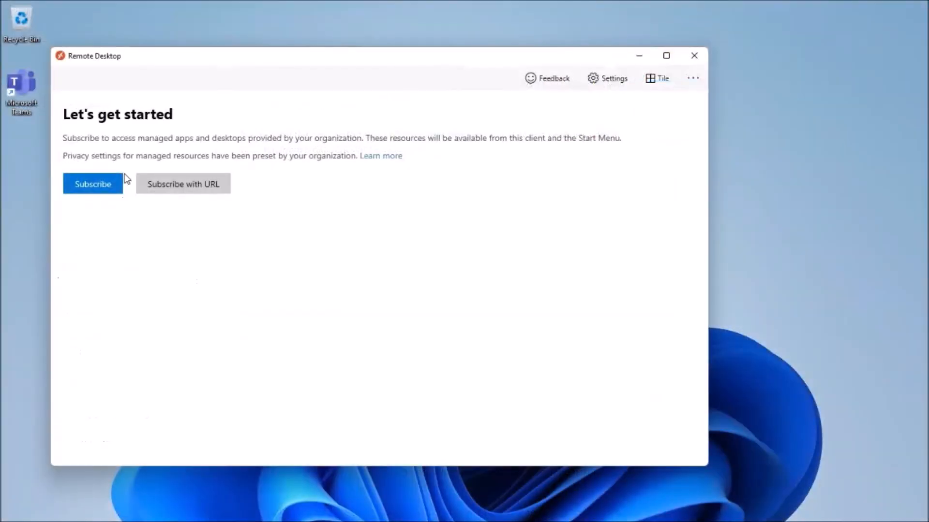
Step: Subscribe to the organization's resources in the Remote Desktop client with another account, entering the test user's e-mail
left_click(117, 180)
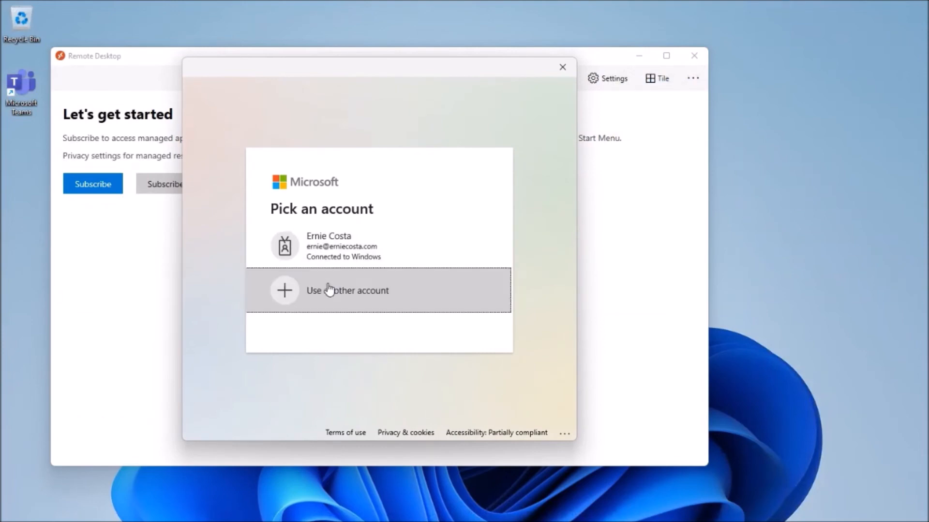
left_click(328, 290)
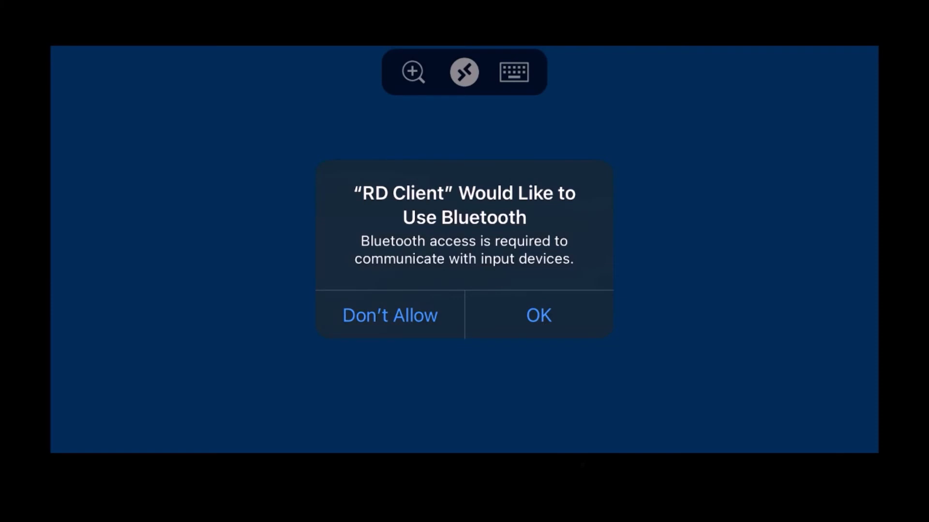
Step: Allow the mobile RD Client to use Bluetooth and open Google Chrome on the remote desktop
left_click(539, 316)
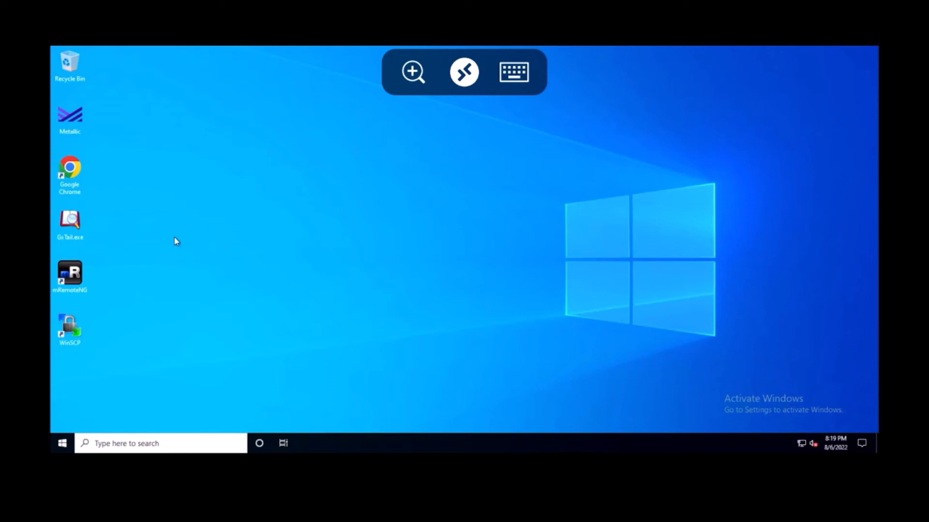
double_click(76, 180)
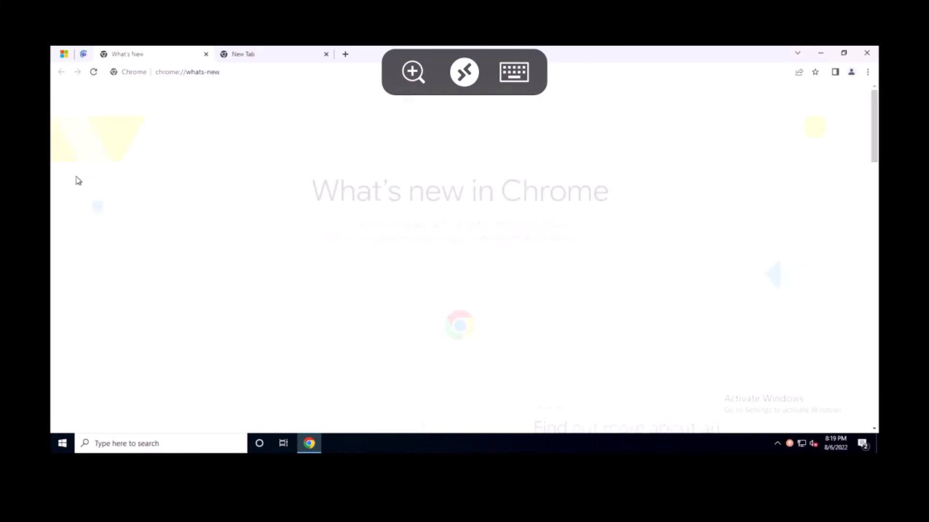
Step: Go to youtube.com in the remote desktop's Chrome and hide the on-screen keyboard
left_click(214, 73)
type("you")
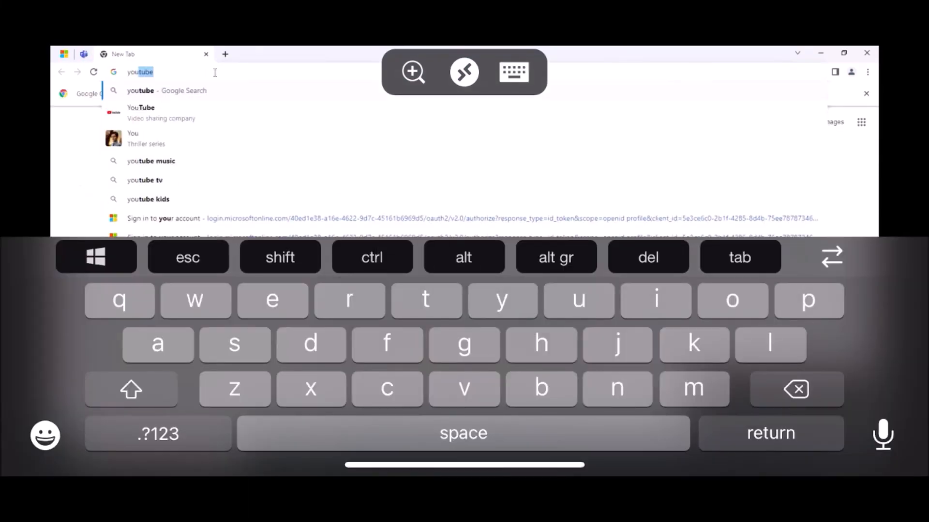
type("tube")
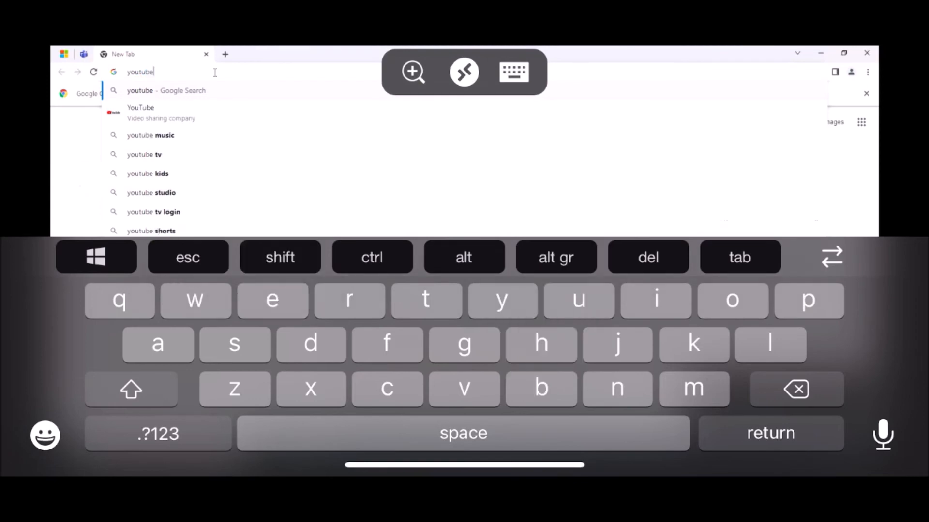
left_click(159, 434)
type(".c")
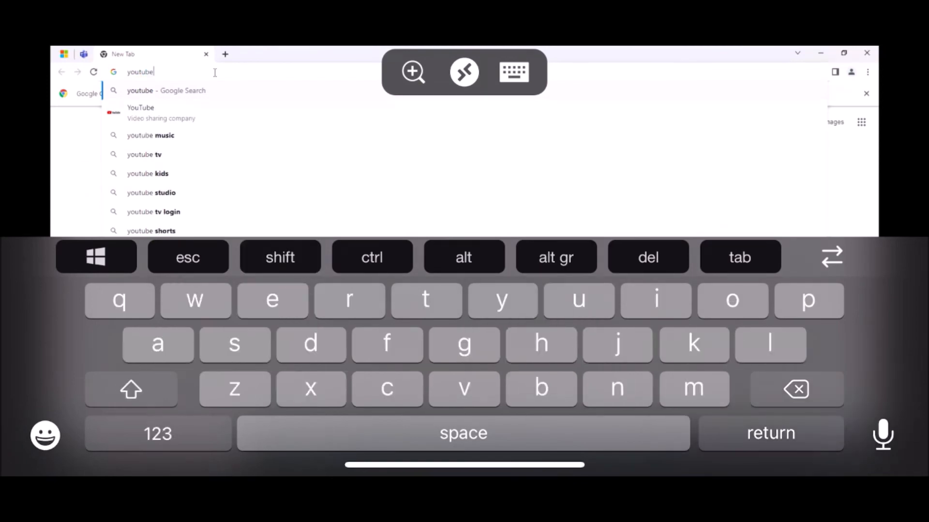
type("om")
key("Return")
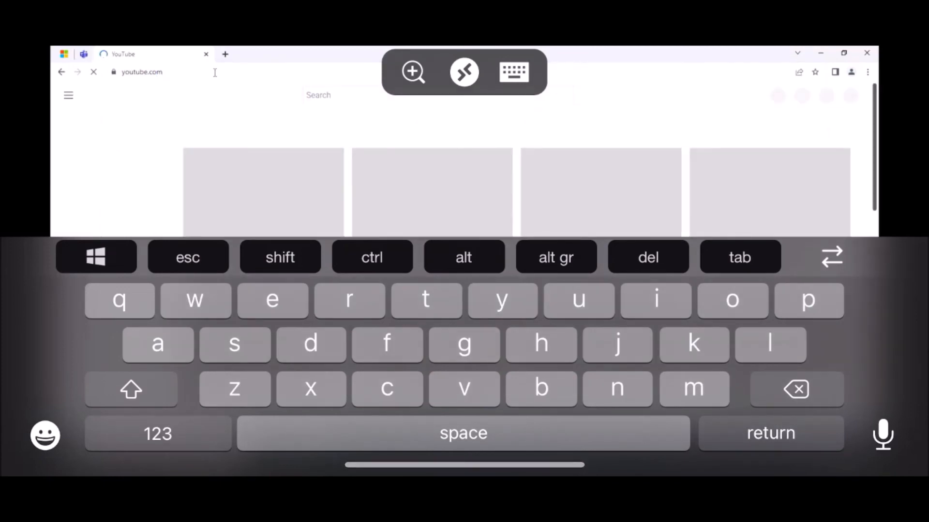
left_click(513, 72)
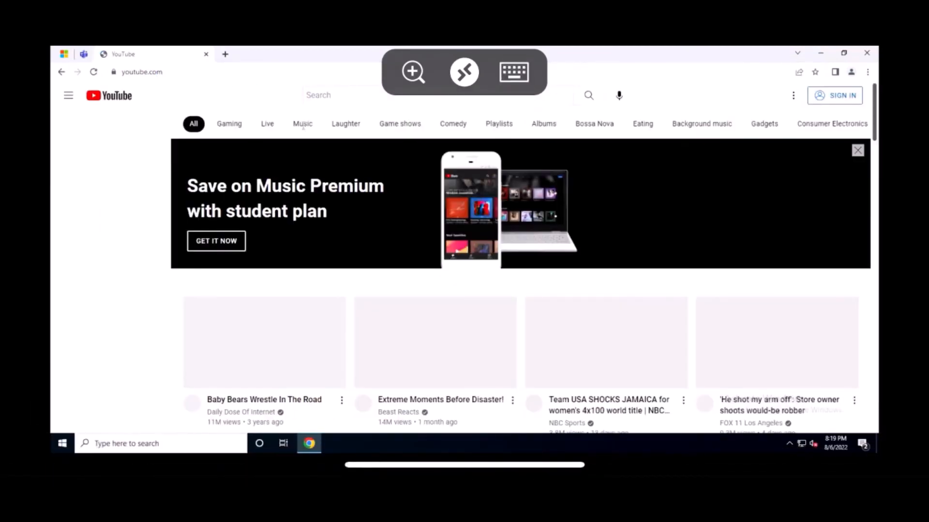
Step: Search YouTube for "juelz santana anthem"
left_click(344, 92)
type("juelz santana")
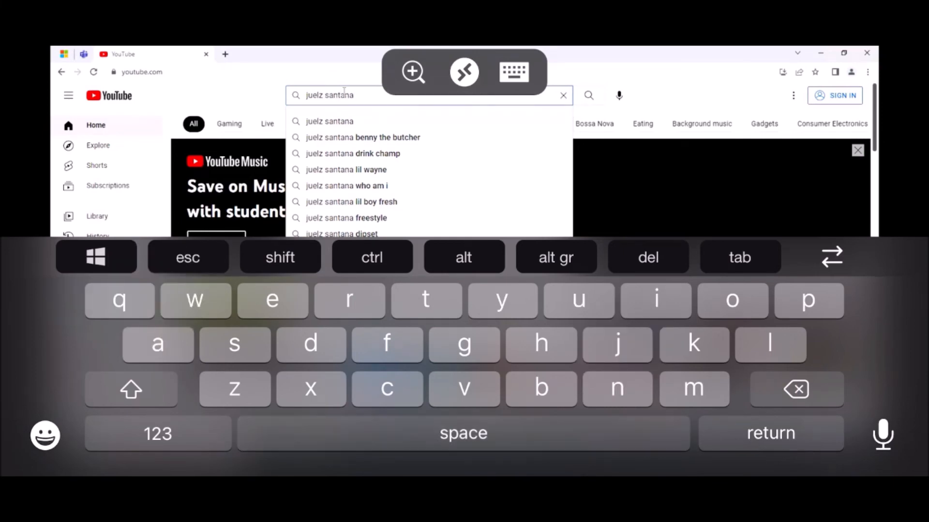
type(" an")
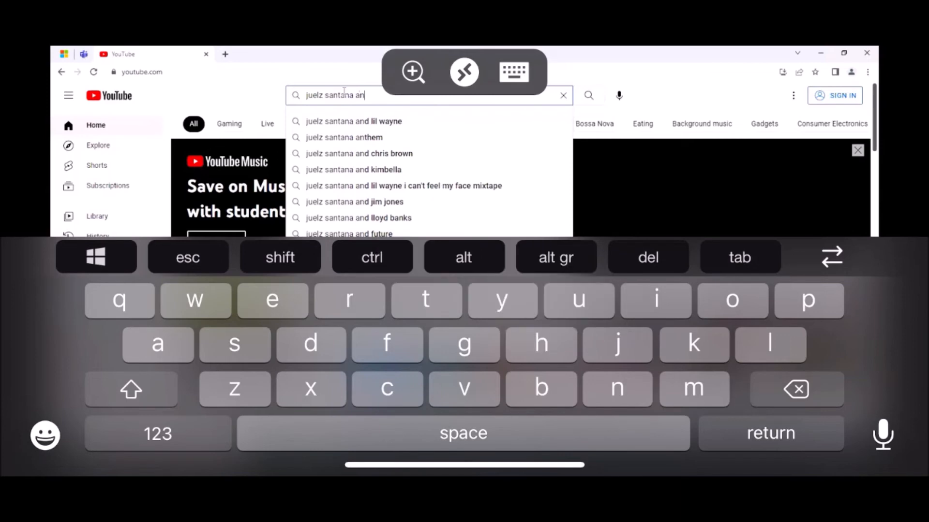
type("them")
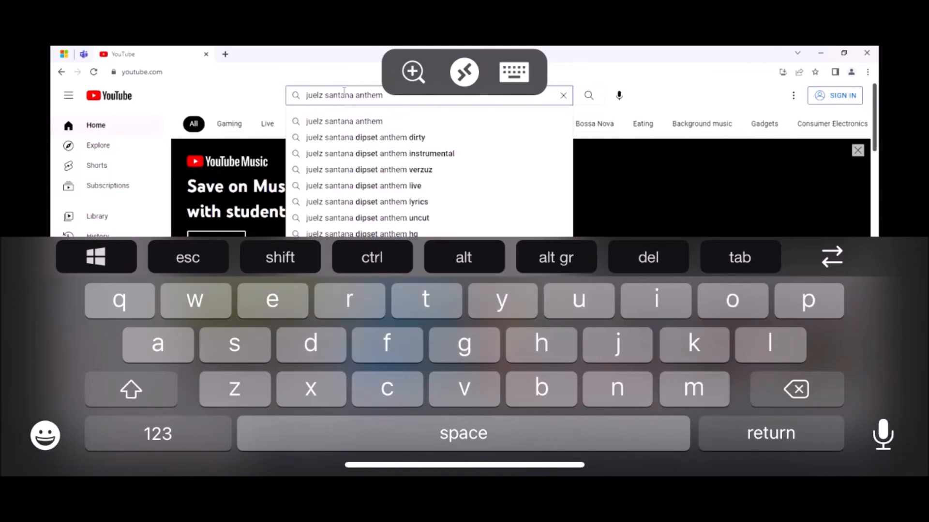
key("Return")
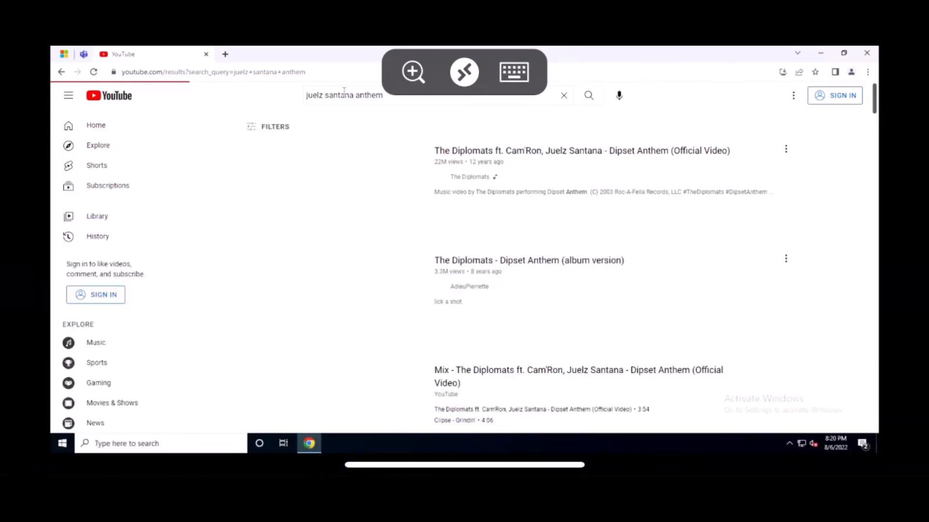
Step: Play the "Dipset Anthem (Official Video)" result by The Diplomats in full screen
left_click(469, 160)
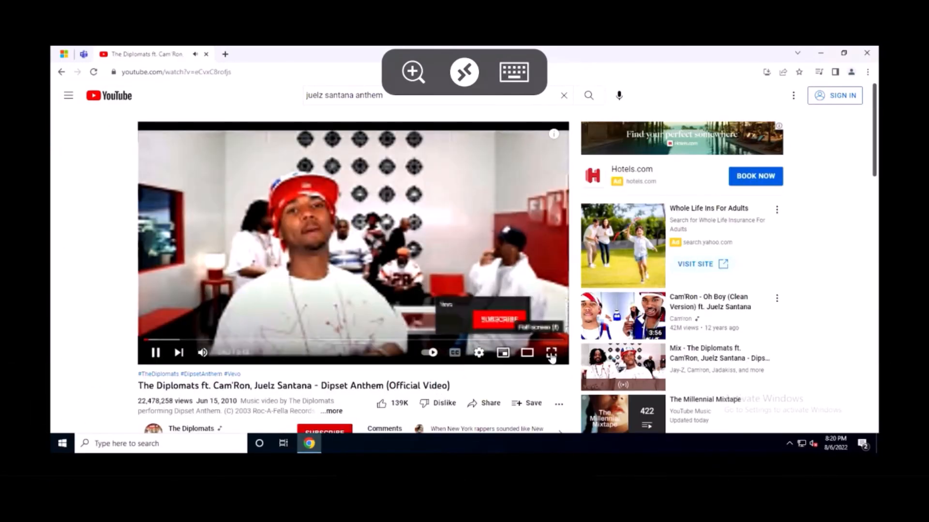
left_click(551, 354)
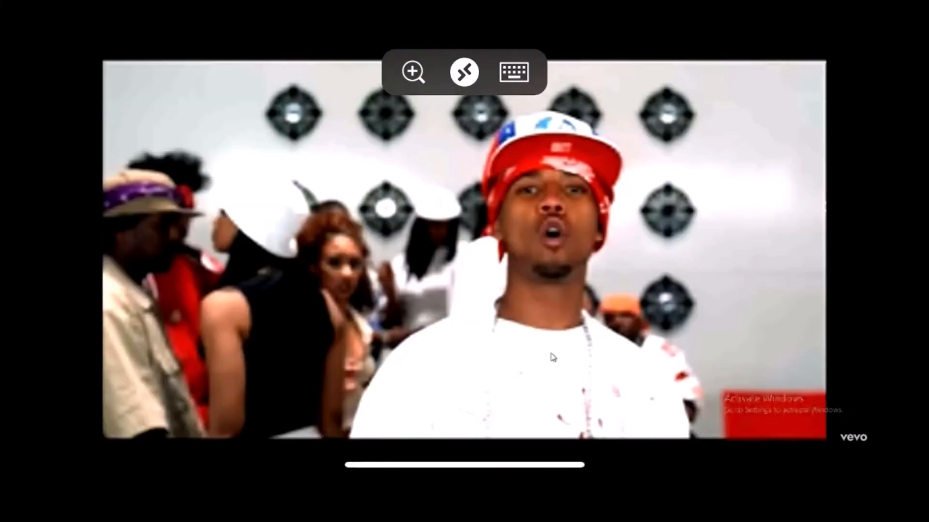
Step: Pause the full-screen video and resume its playback
left_click(553, 358)
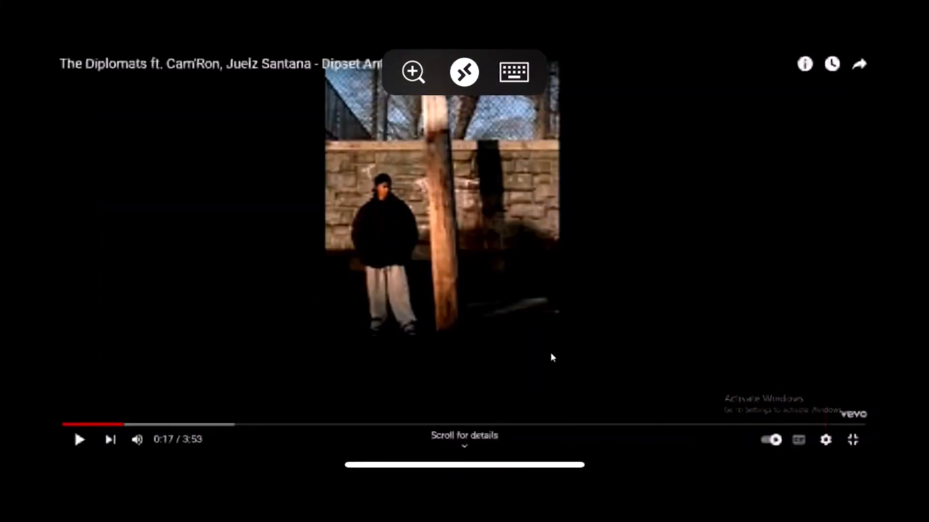
right_click(552, 357)
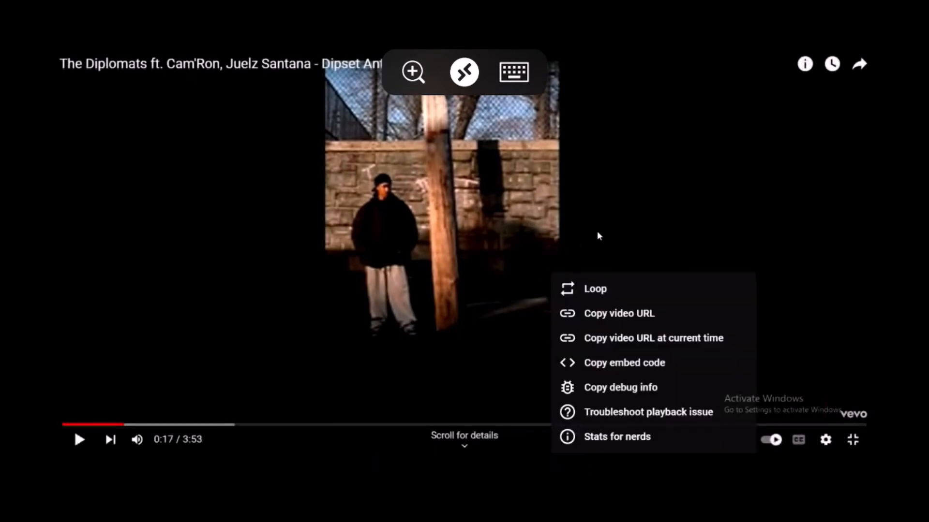
left_click(76, 448)
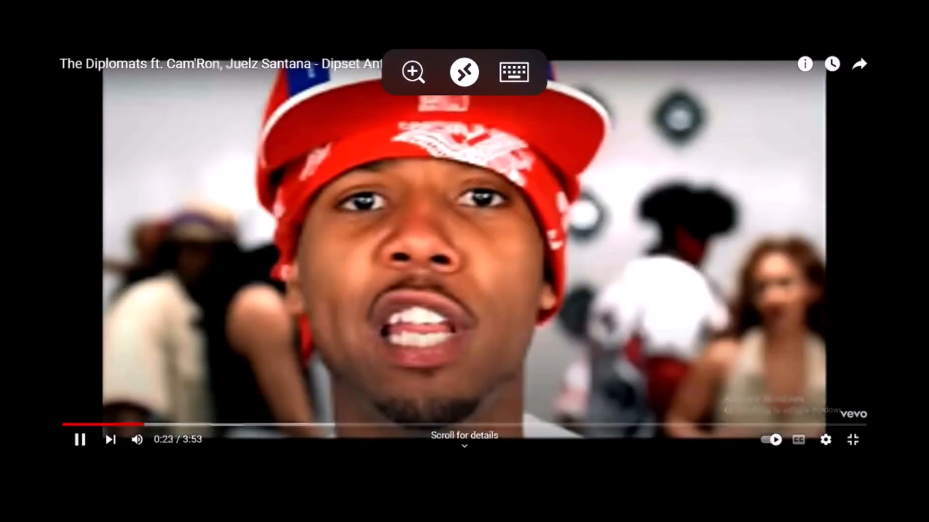
Step: Display Stats for nerds for the playing video and reopen the video's options
right_click(118, 274)
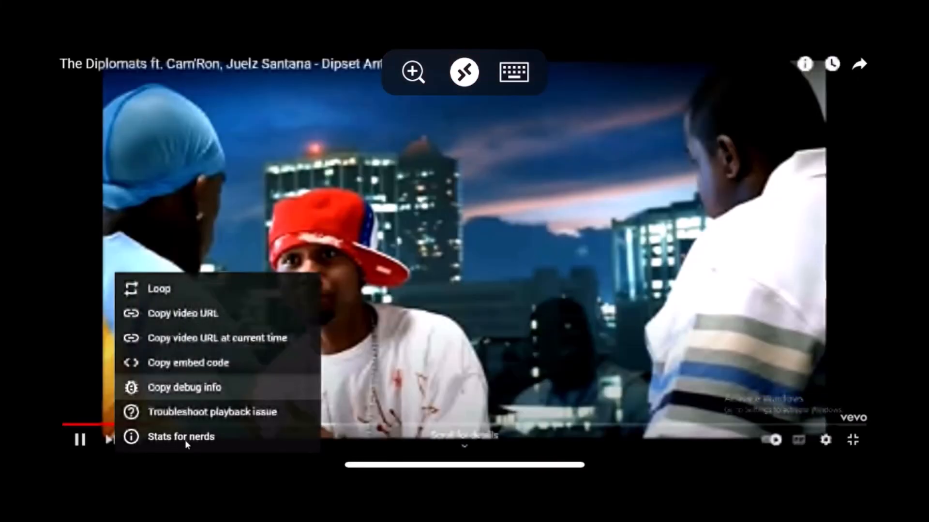
left_click(184, 438)
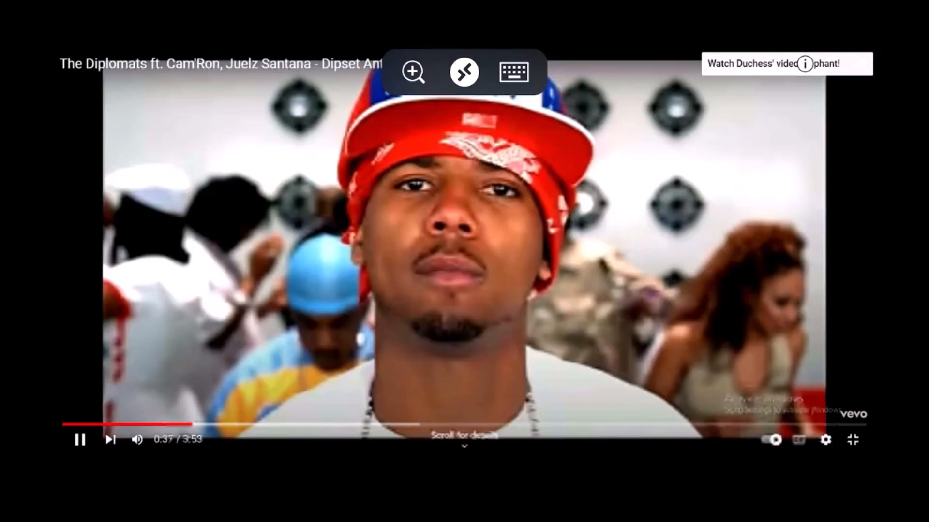
right_click(242, 263)
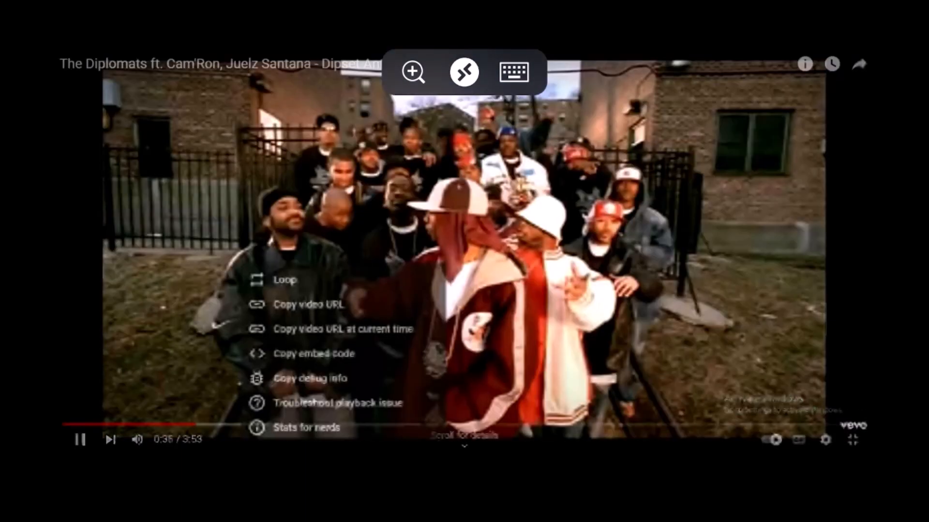